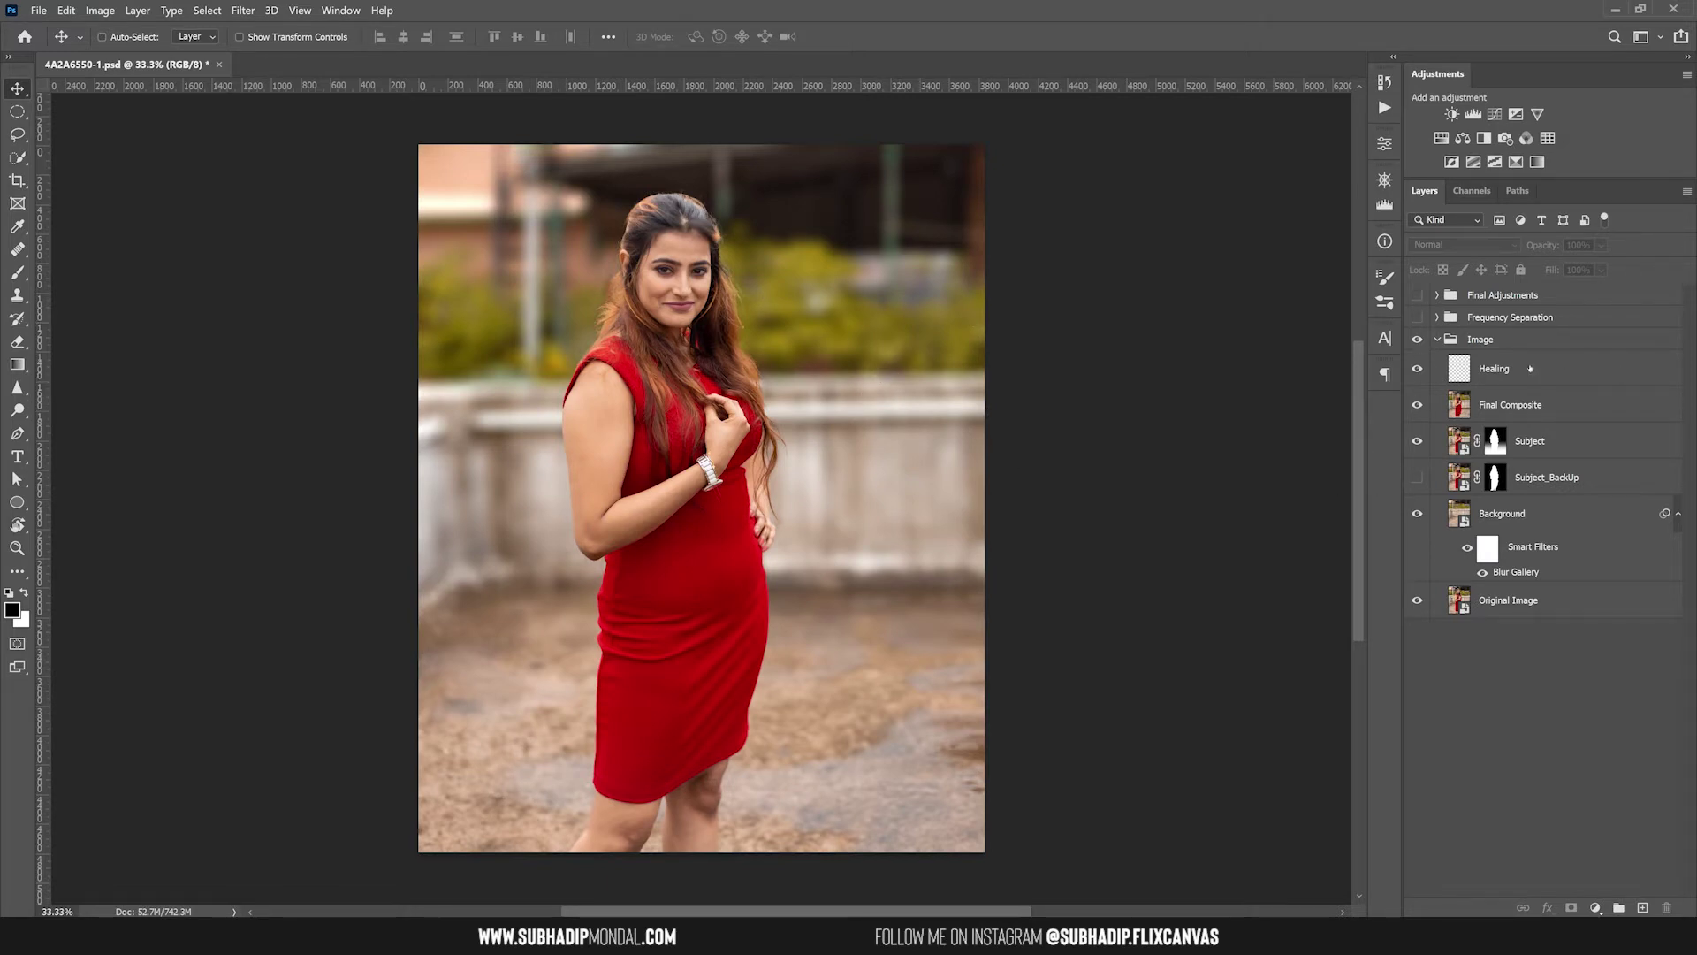
Step: Compare the original photo with the edited composite by toggling the visibility of the layers above Original Image
drag(1417, 369, 1418, 521)
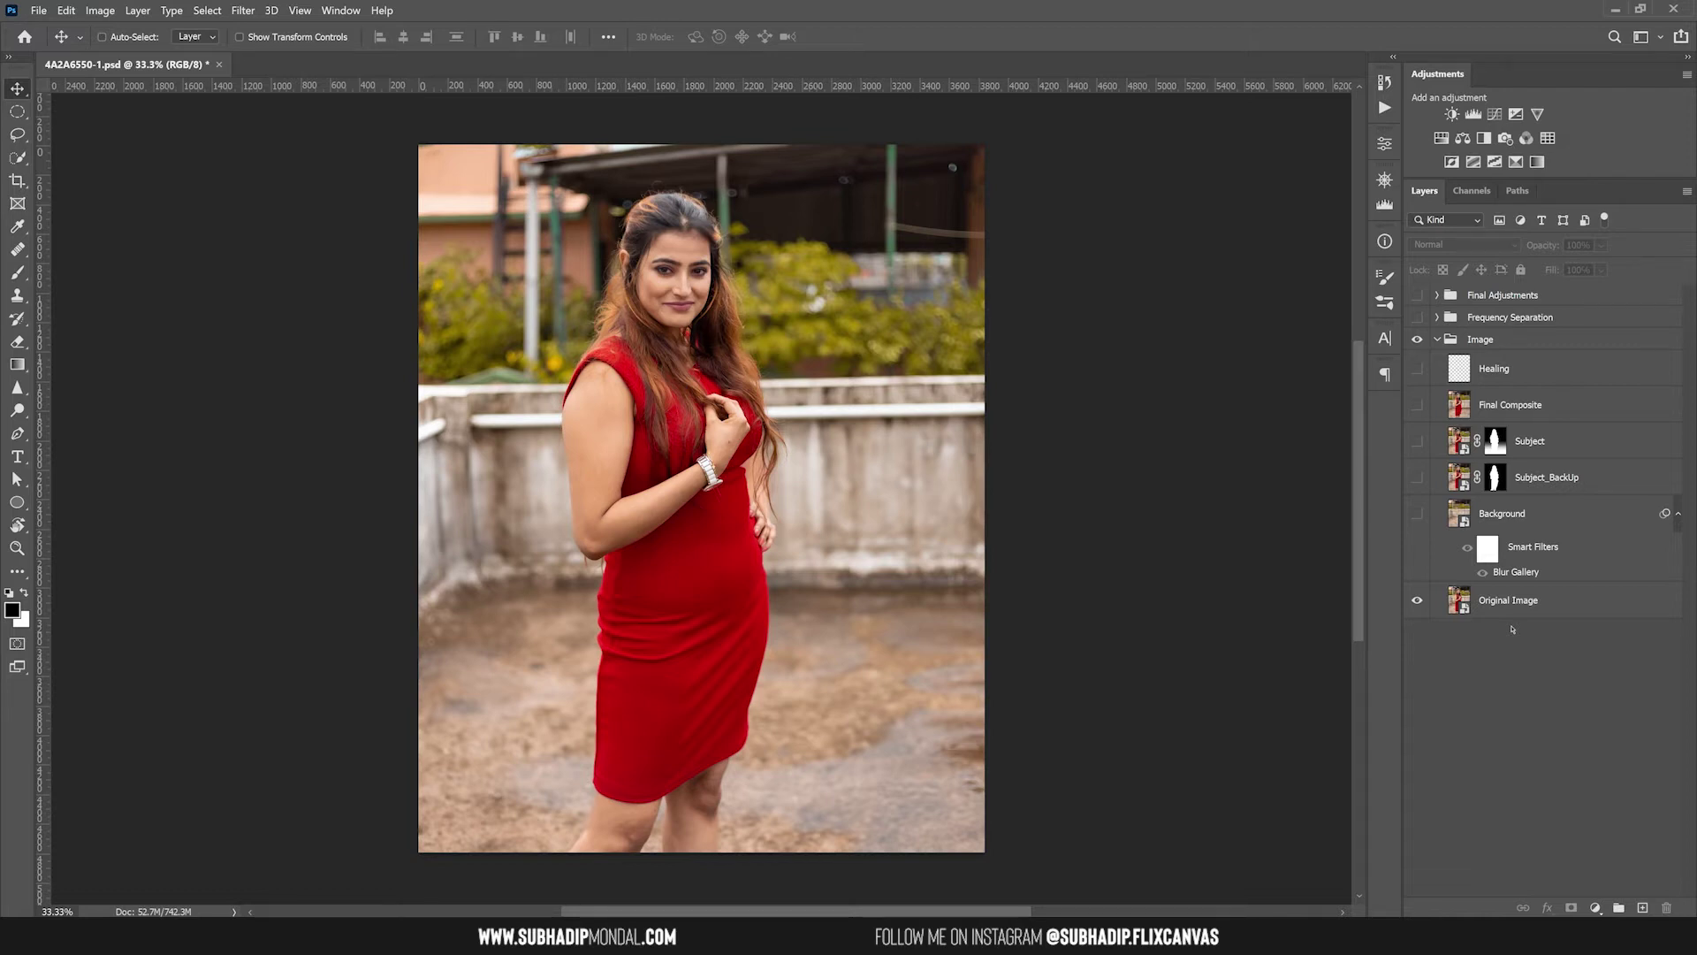
drag(1417, 513, 1417, 440)
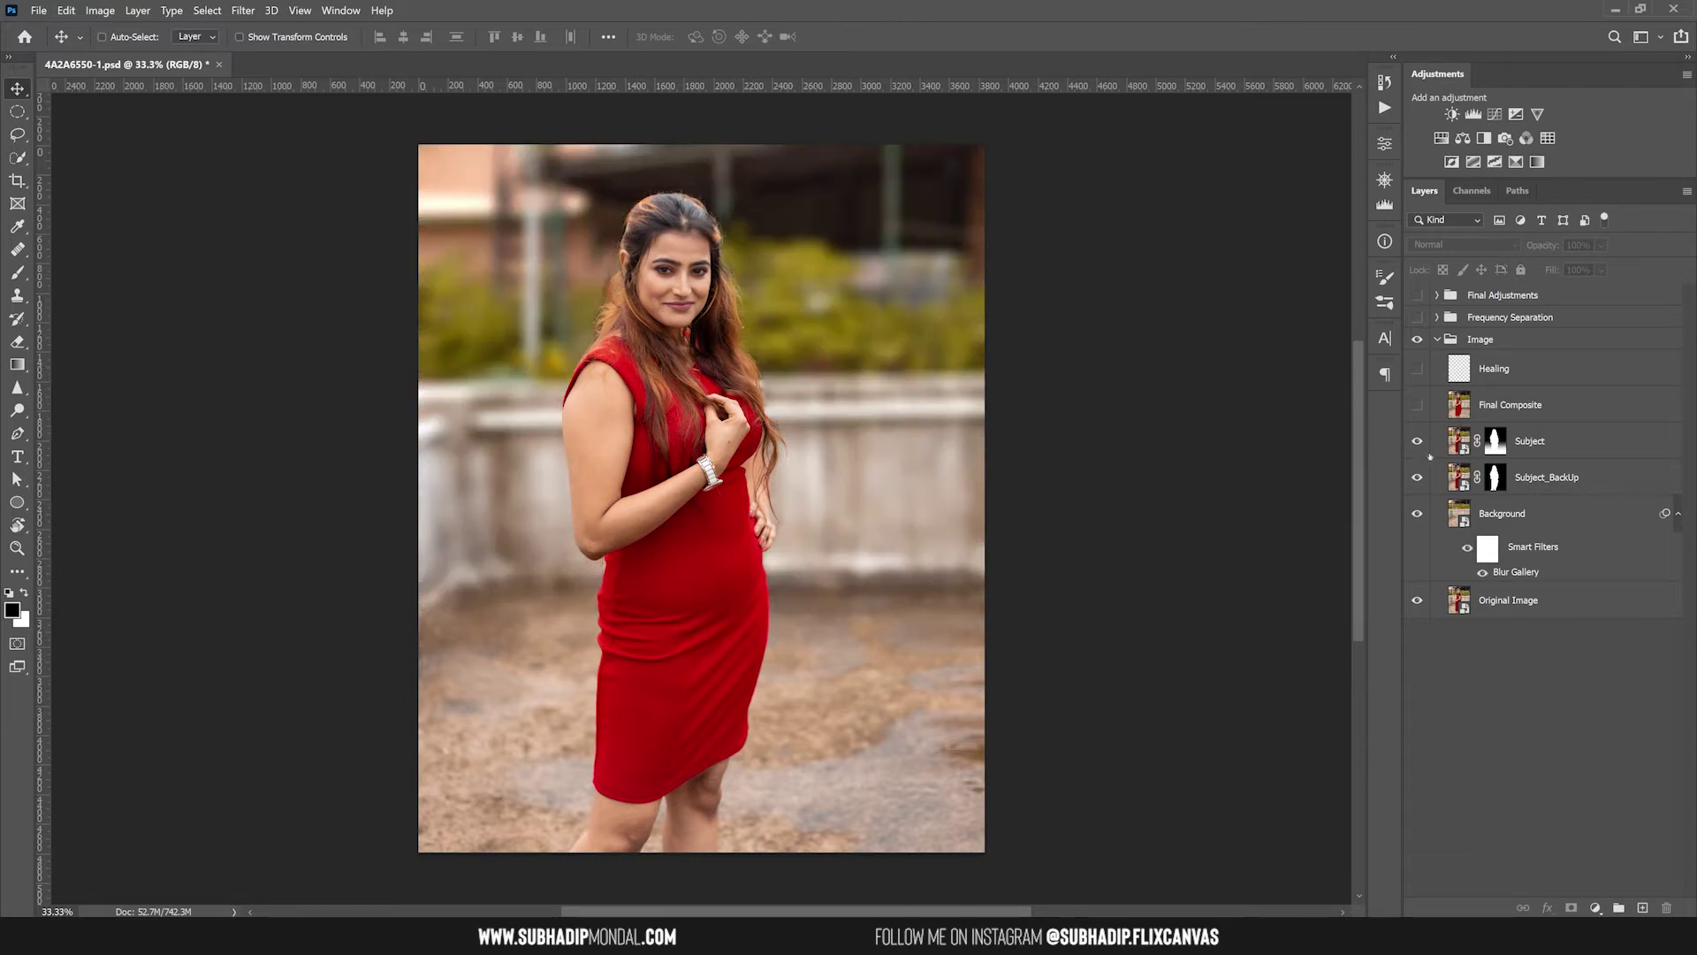
drag(1417, 442, 1417, 513)
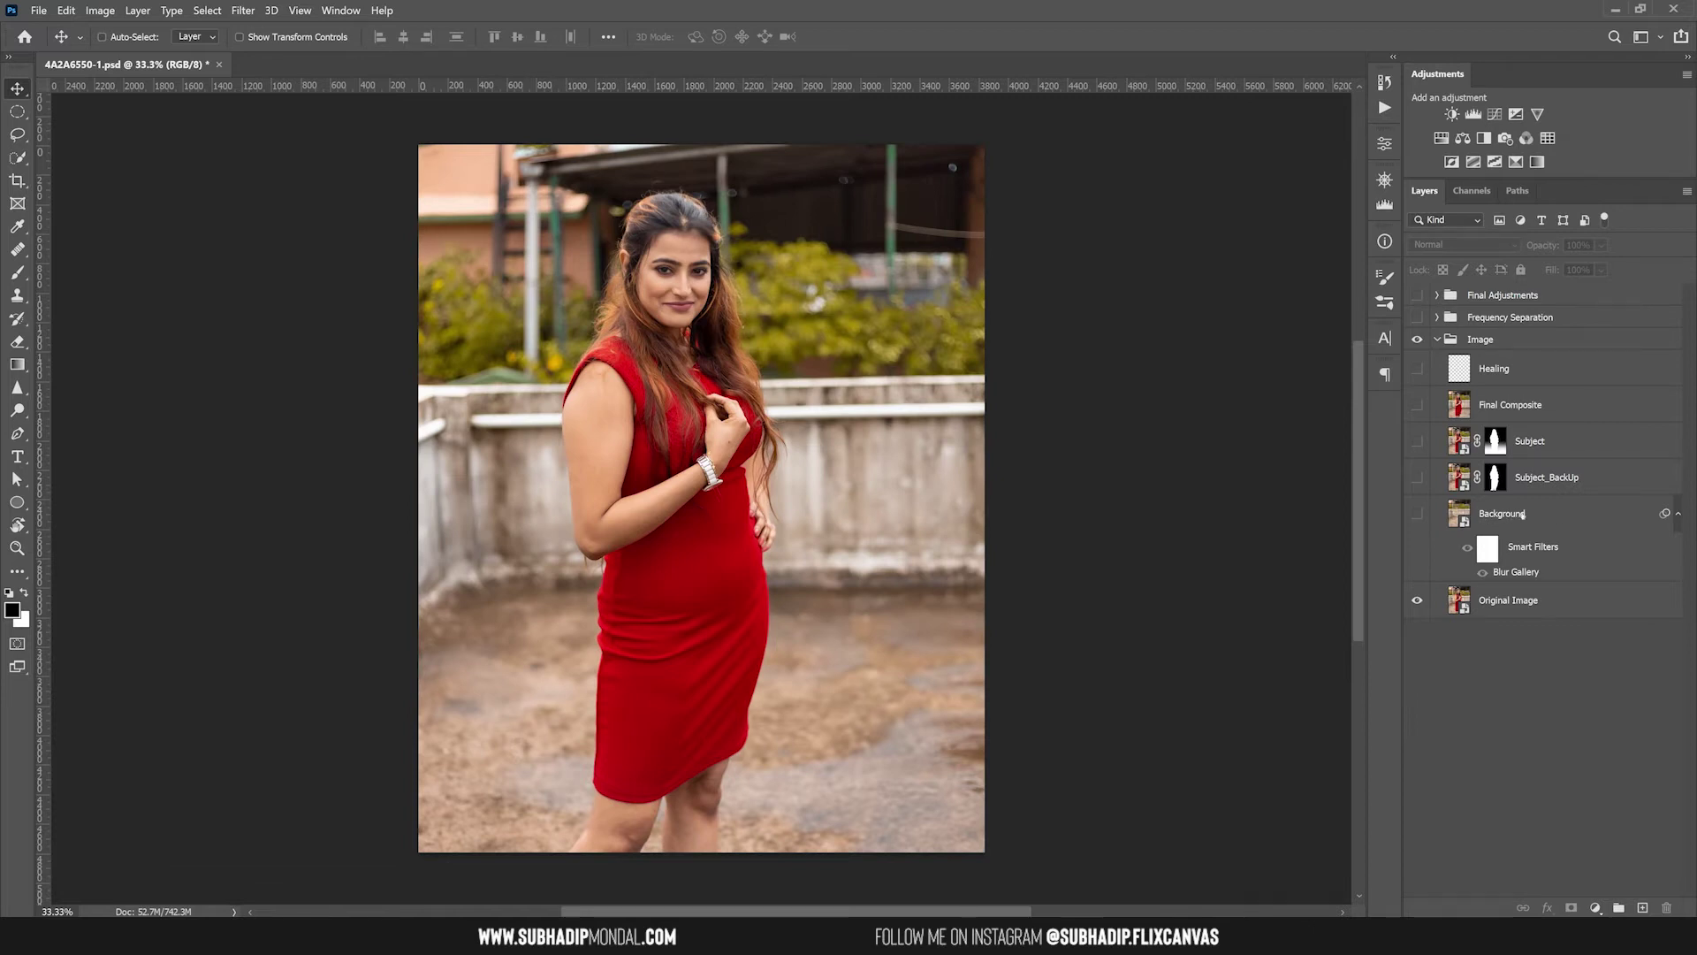
Step: Examine the blurred Background layer with and without the Subject layer, and inspect the Noise settings of its Blur Gallery filter
click(1416, 514)
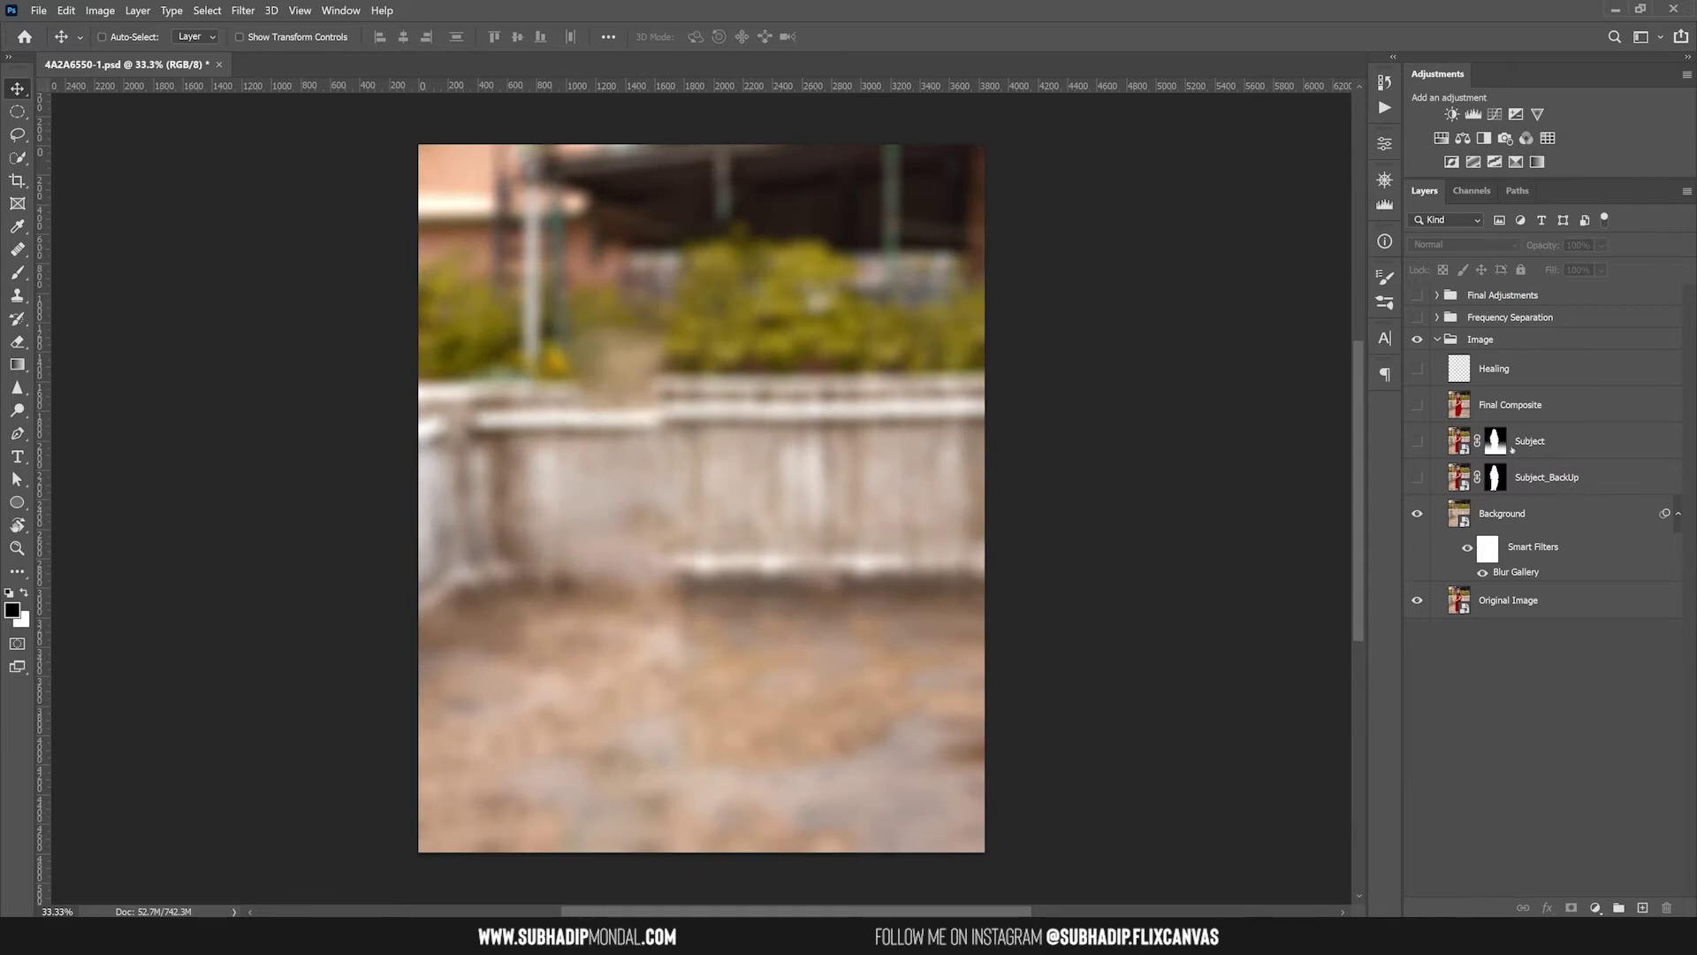
click(1419, 441)
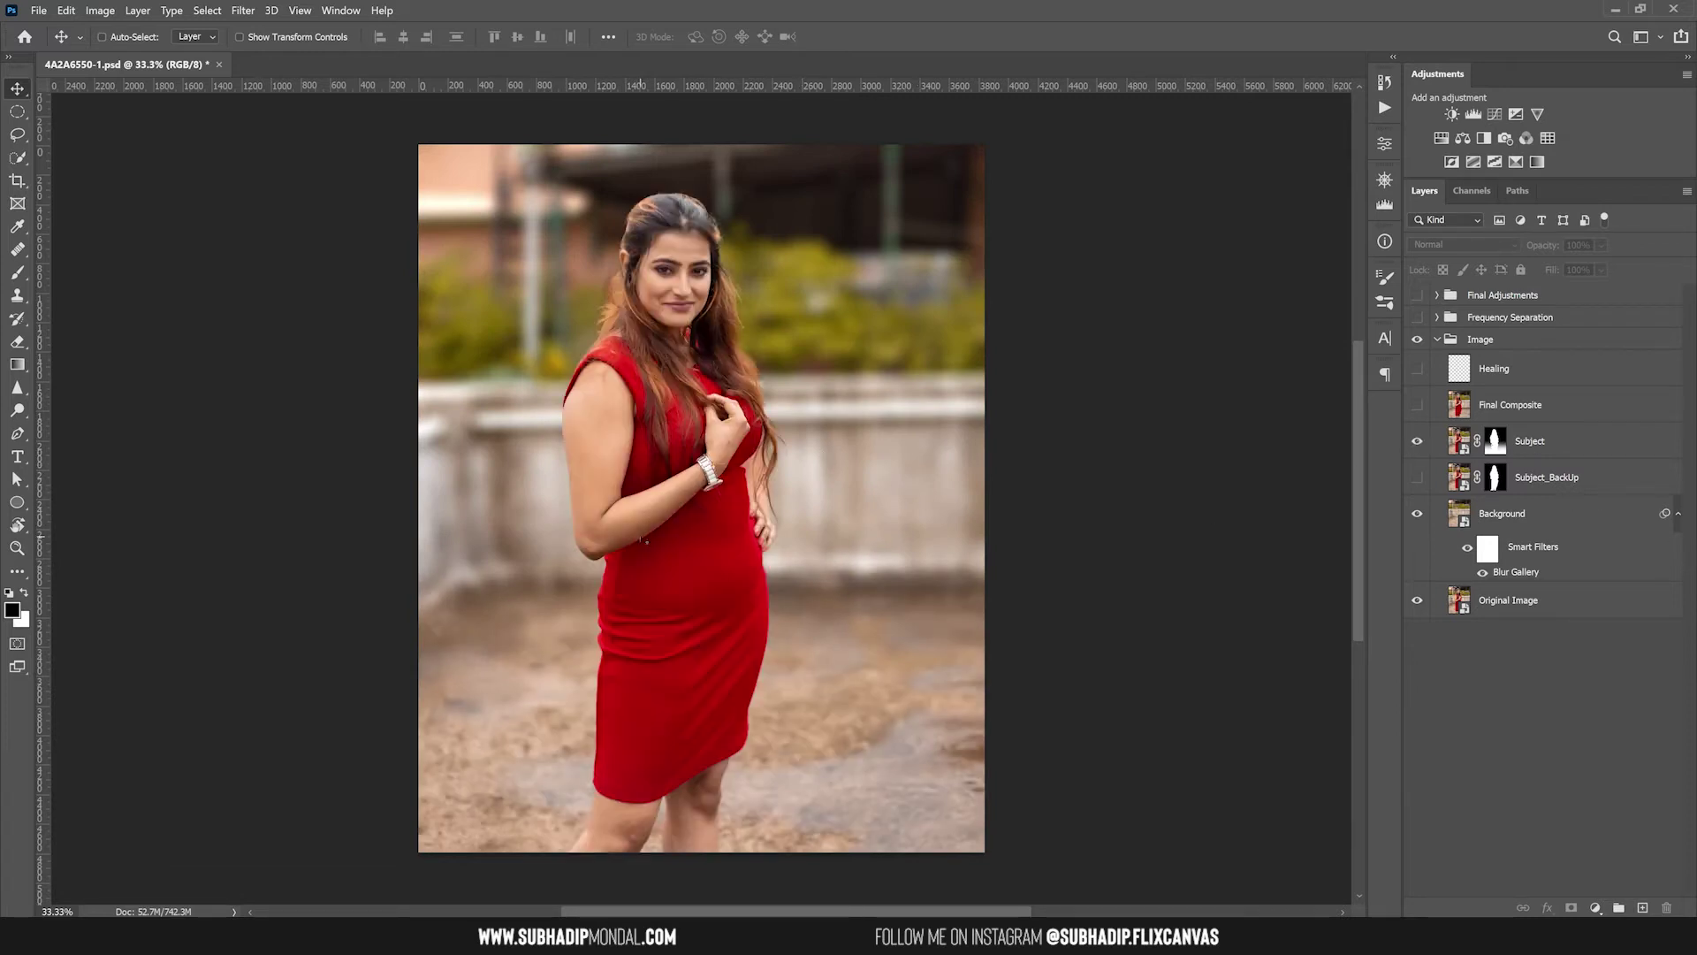
click(1418, 442)
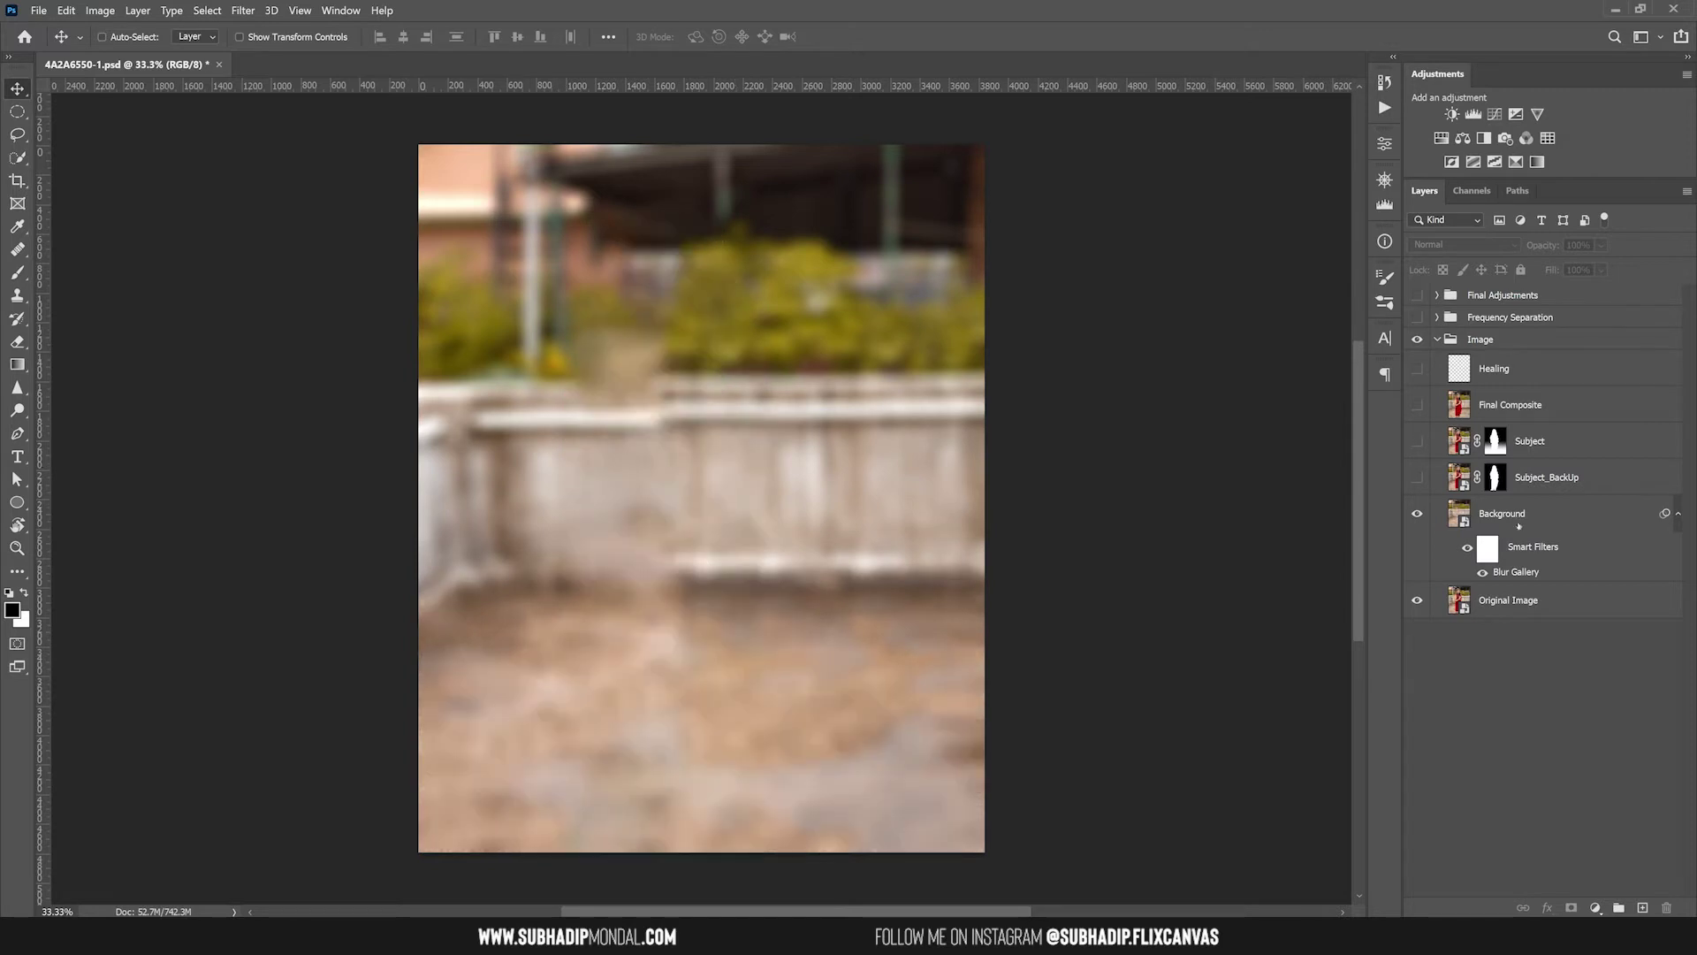
double_click(1527, 570)
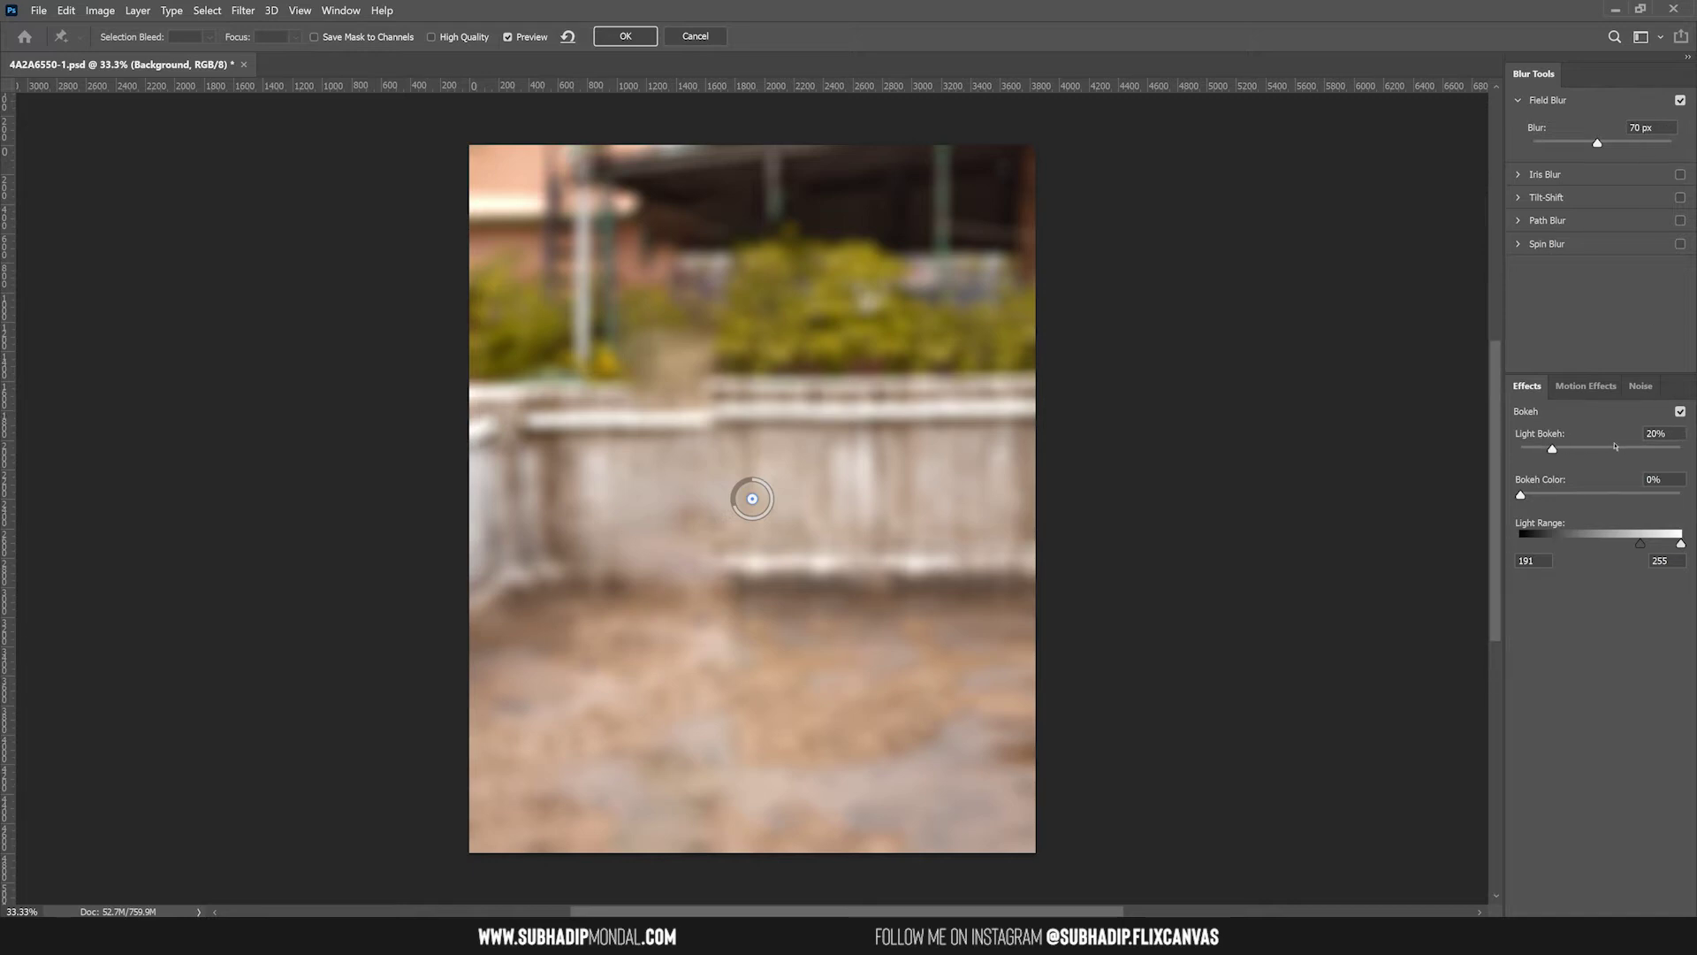
click(1641, 386)
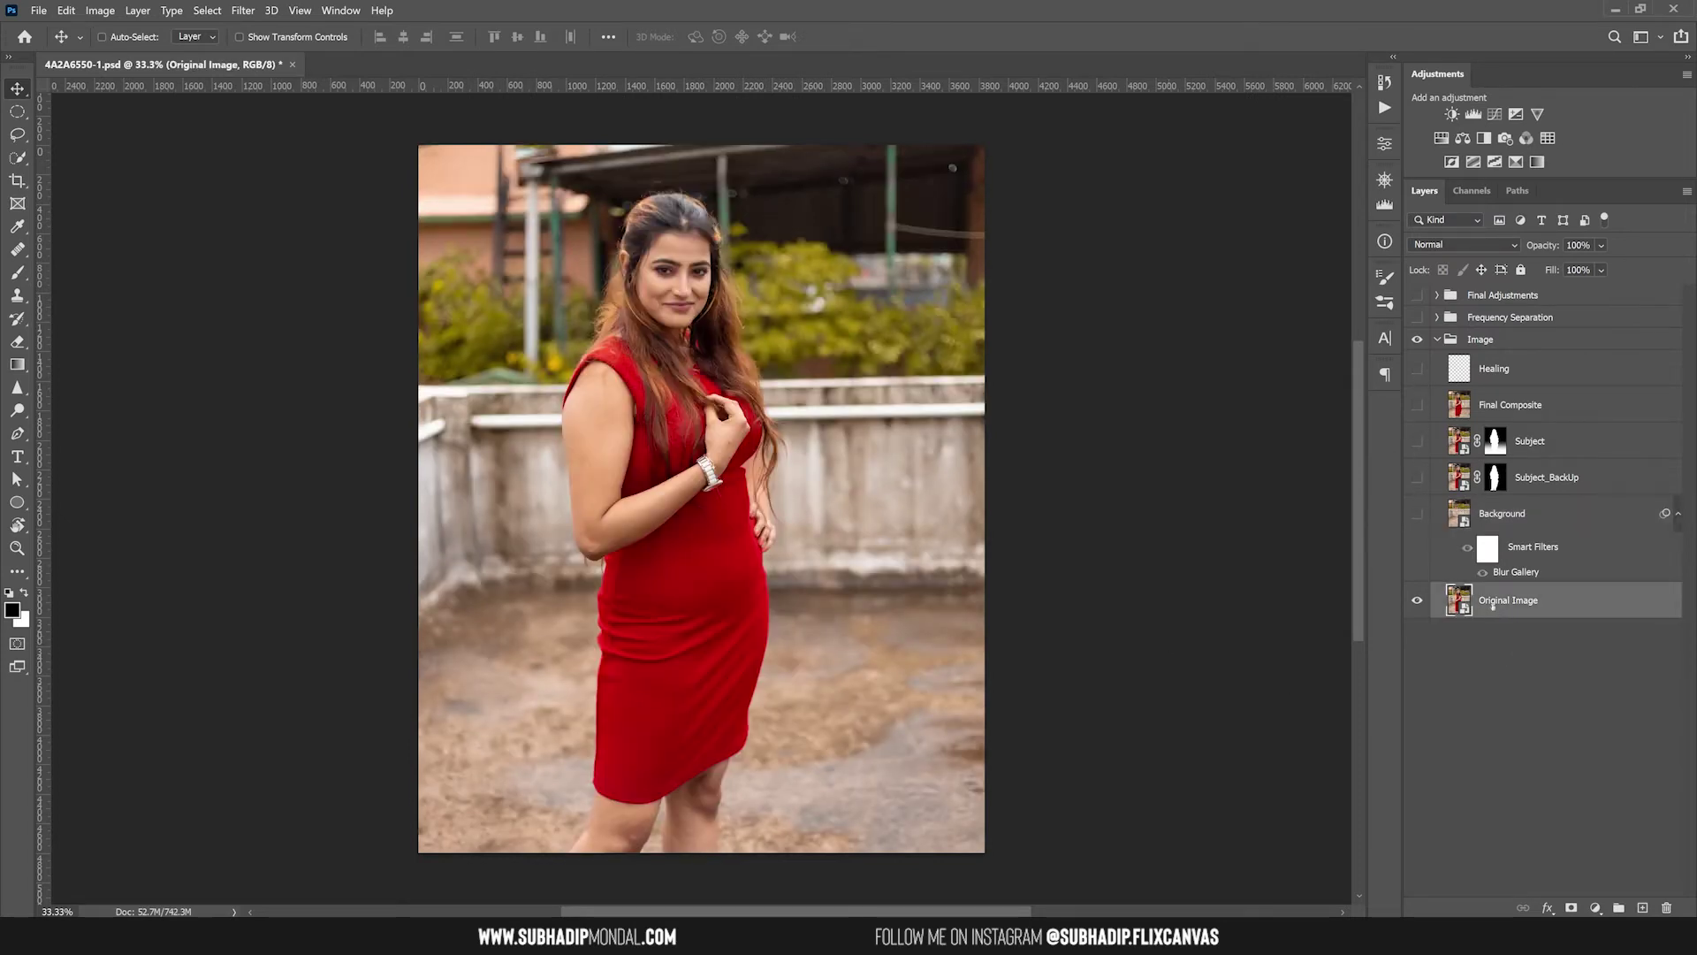
Step: Duplicate the Original Image layer twice
right_click(1492, 605)
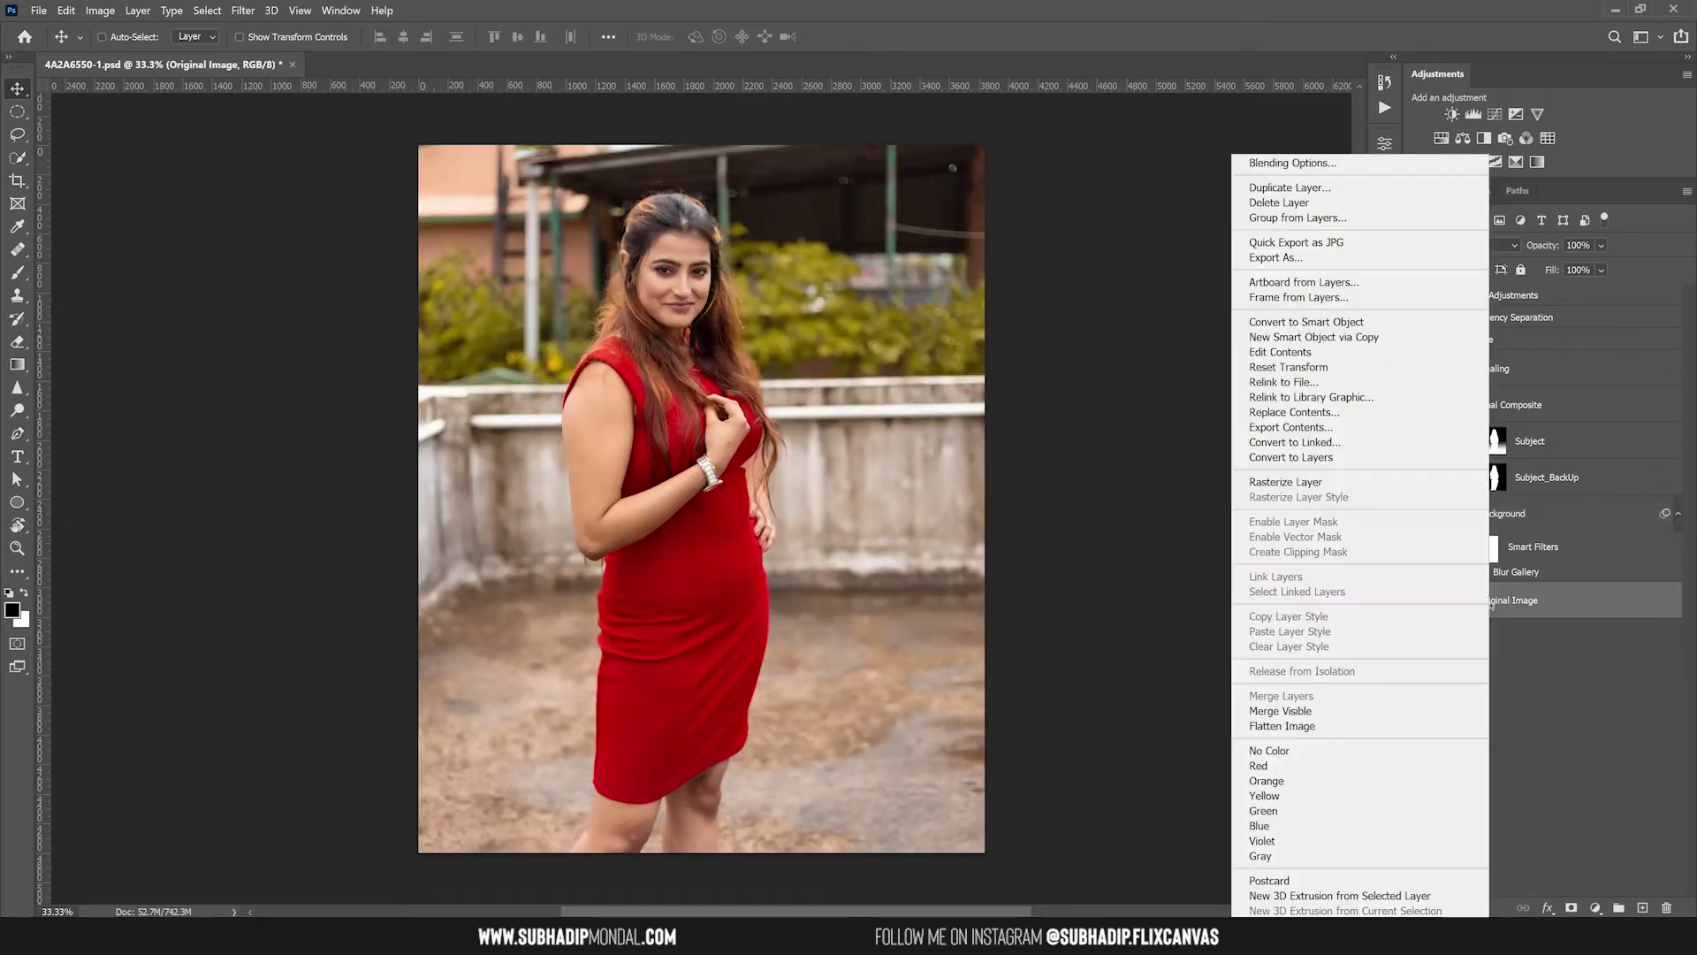
click(1312, 189)
click(1044, 281)
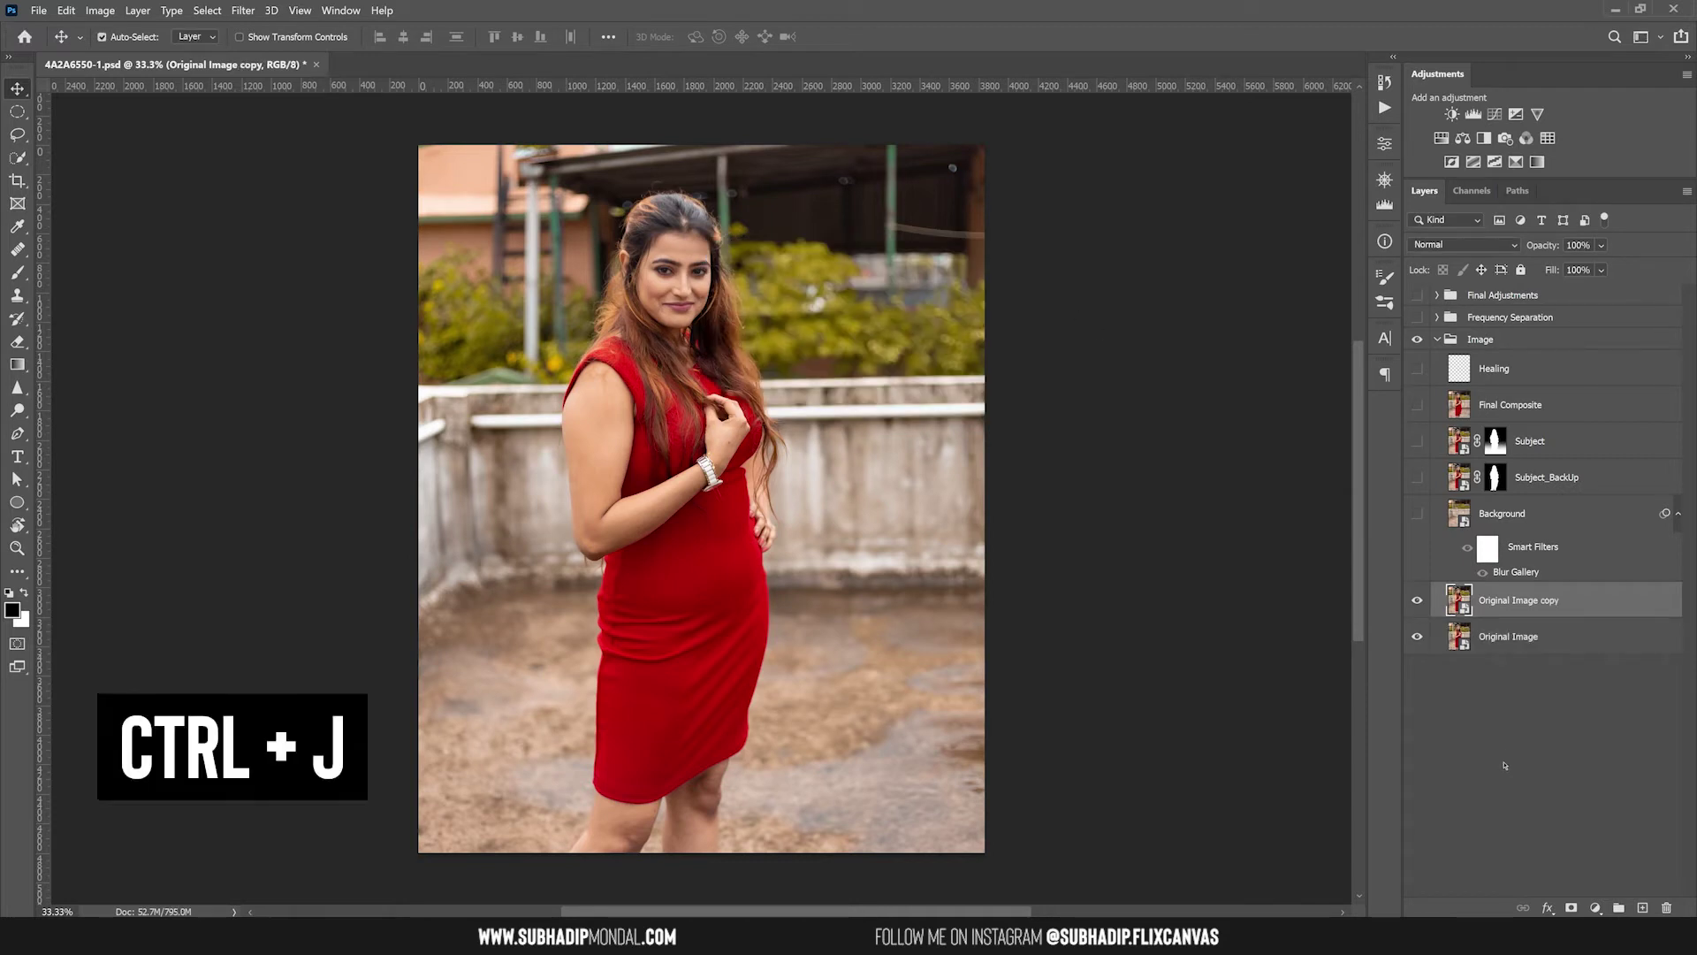
key(ctrl+j)
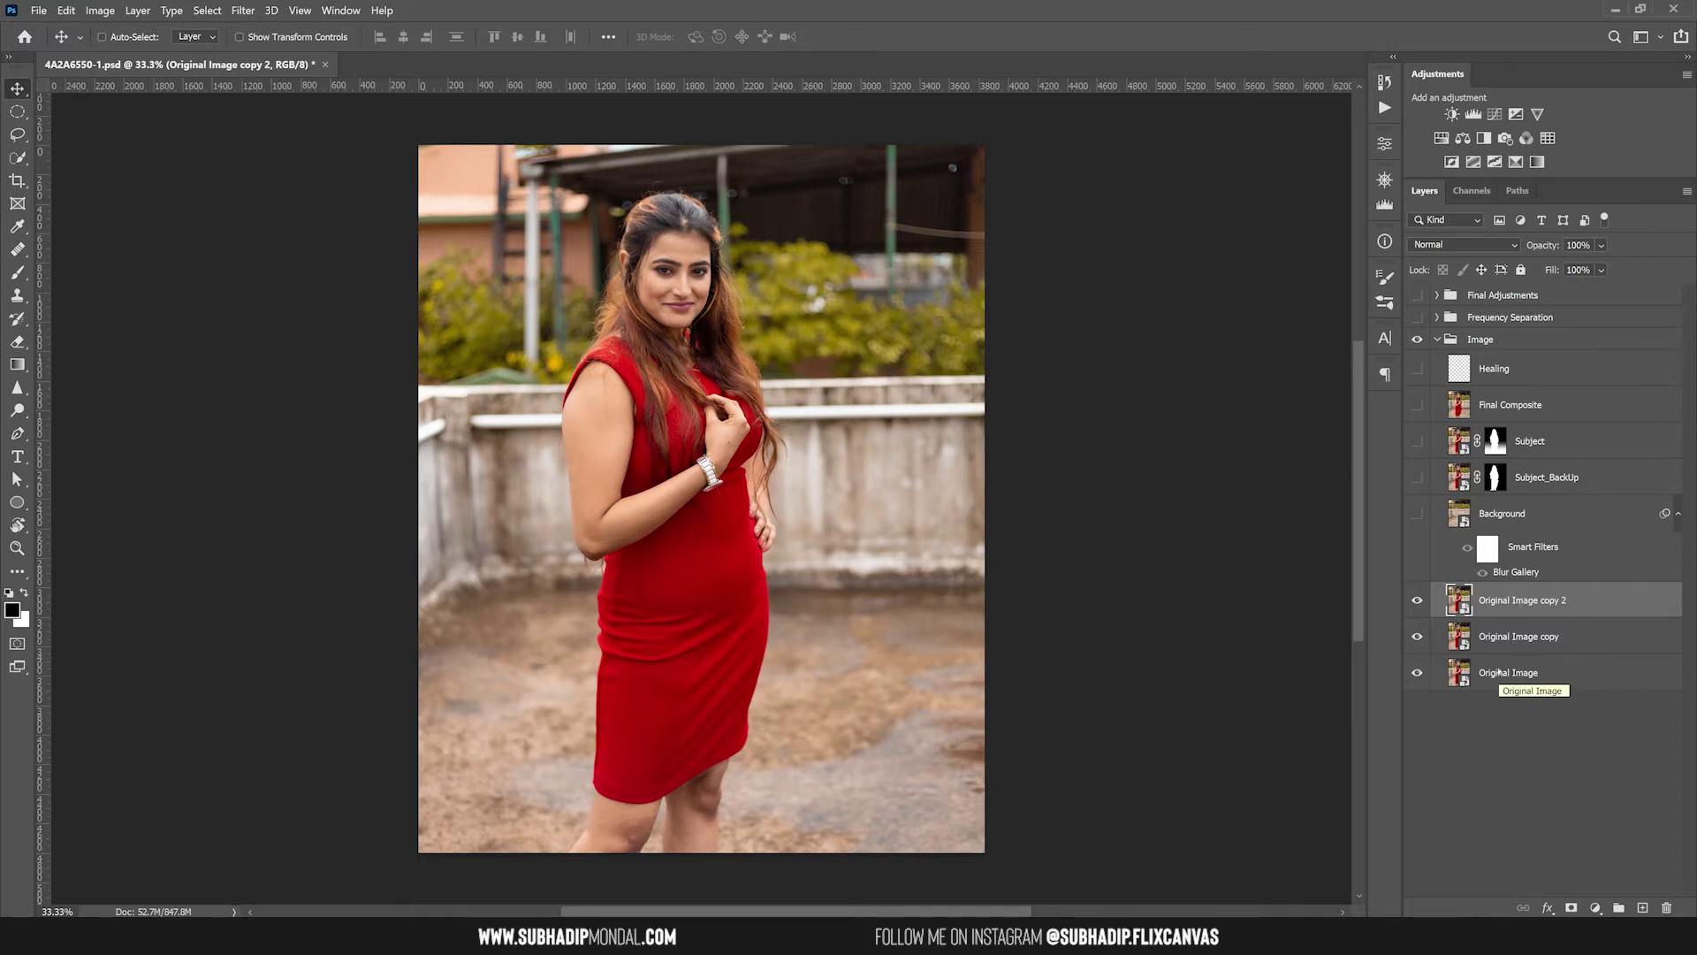
Step: Rename the lower copy of the original image as Background and the upper copy as Subject
double_click(1517, 636)
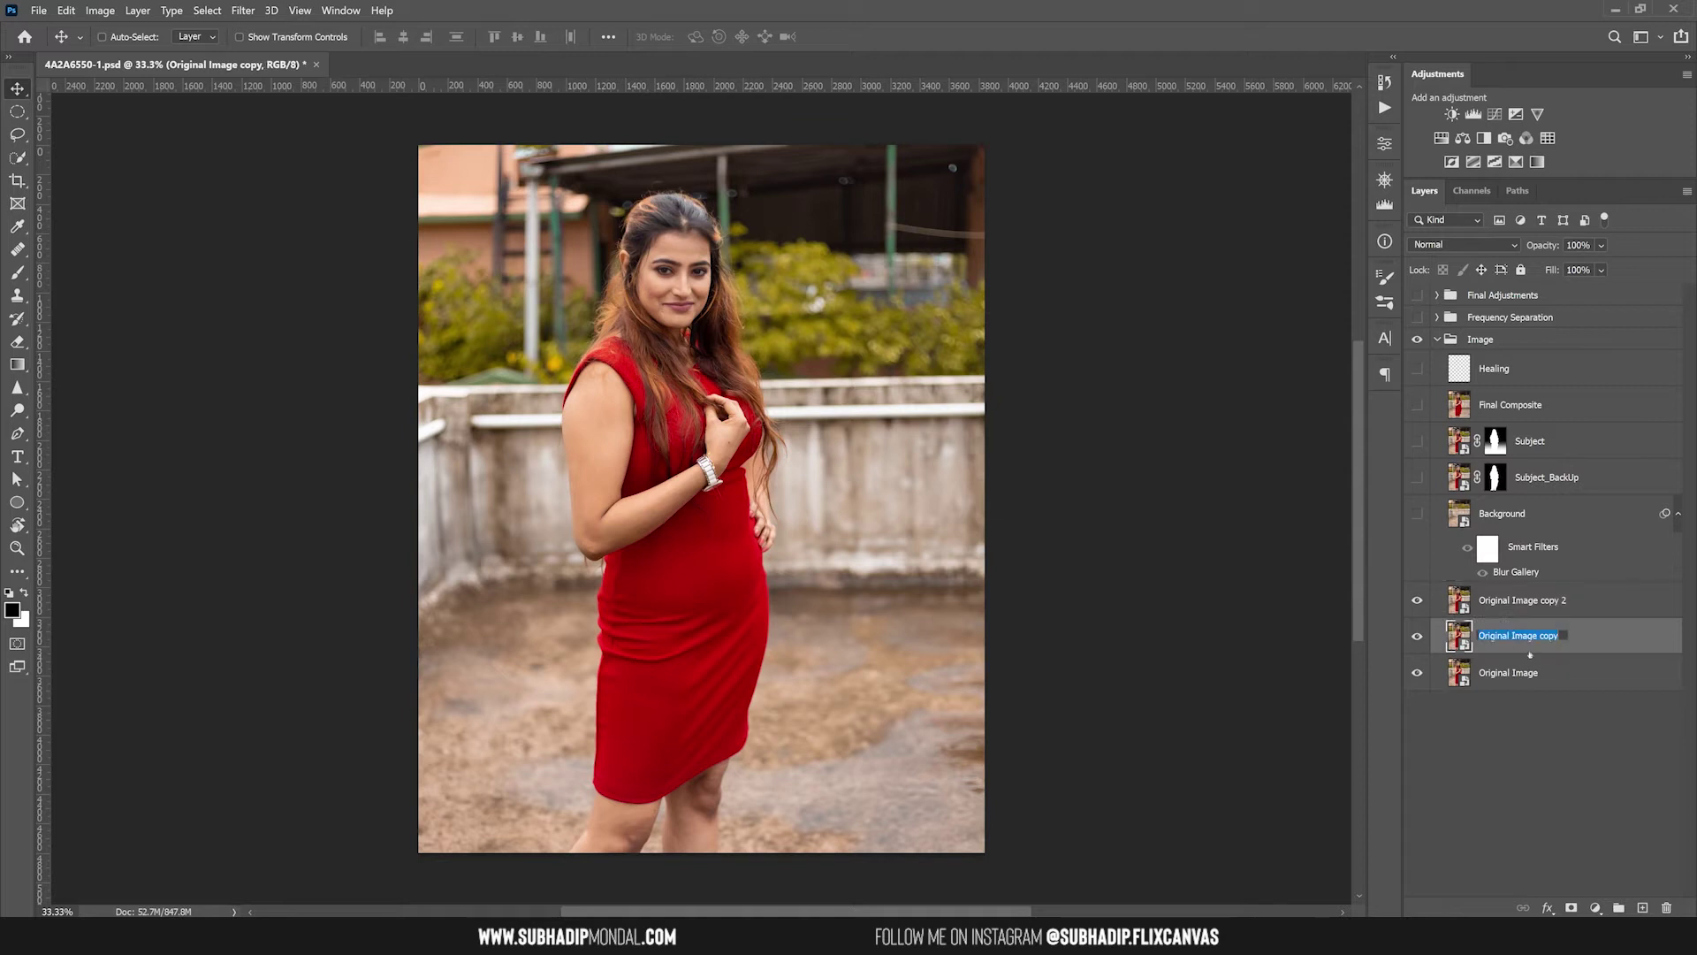
text(B)
text(ackground)
key(Return)
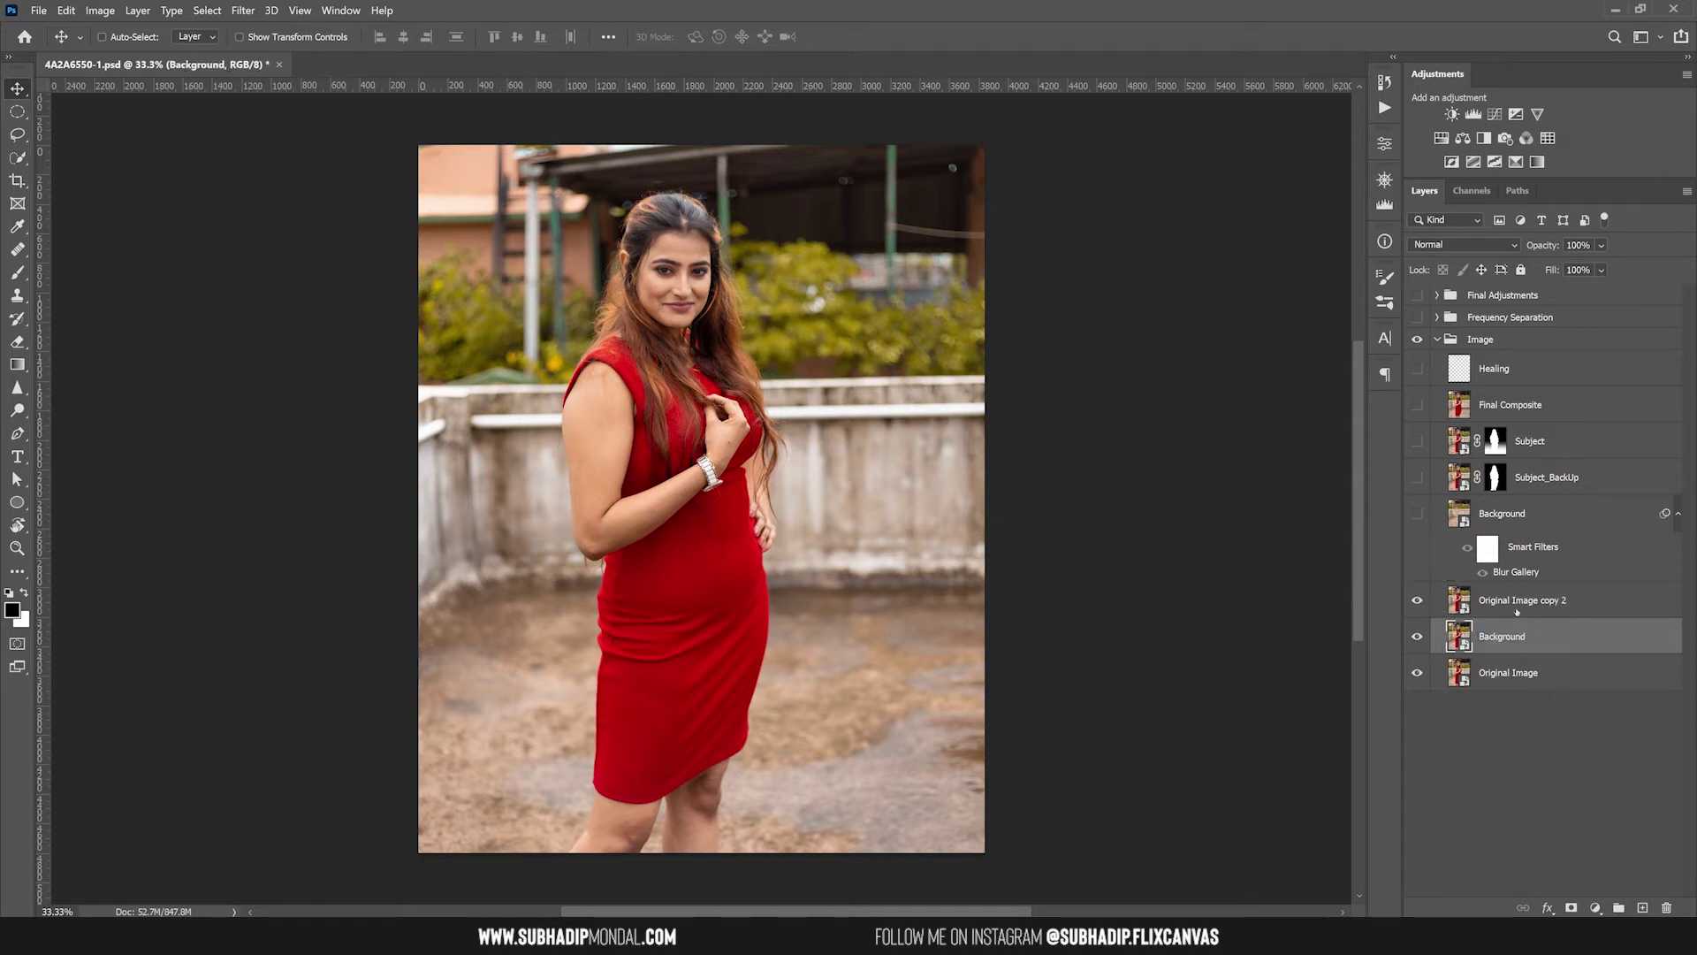
double_click(1514, 600)
text(Subject)
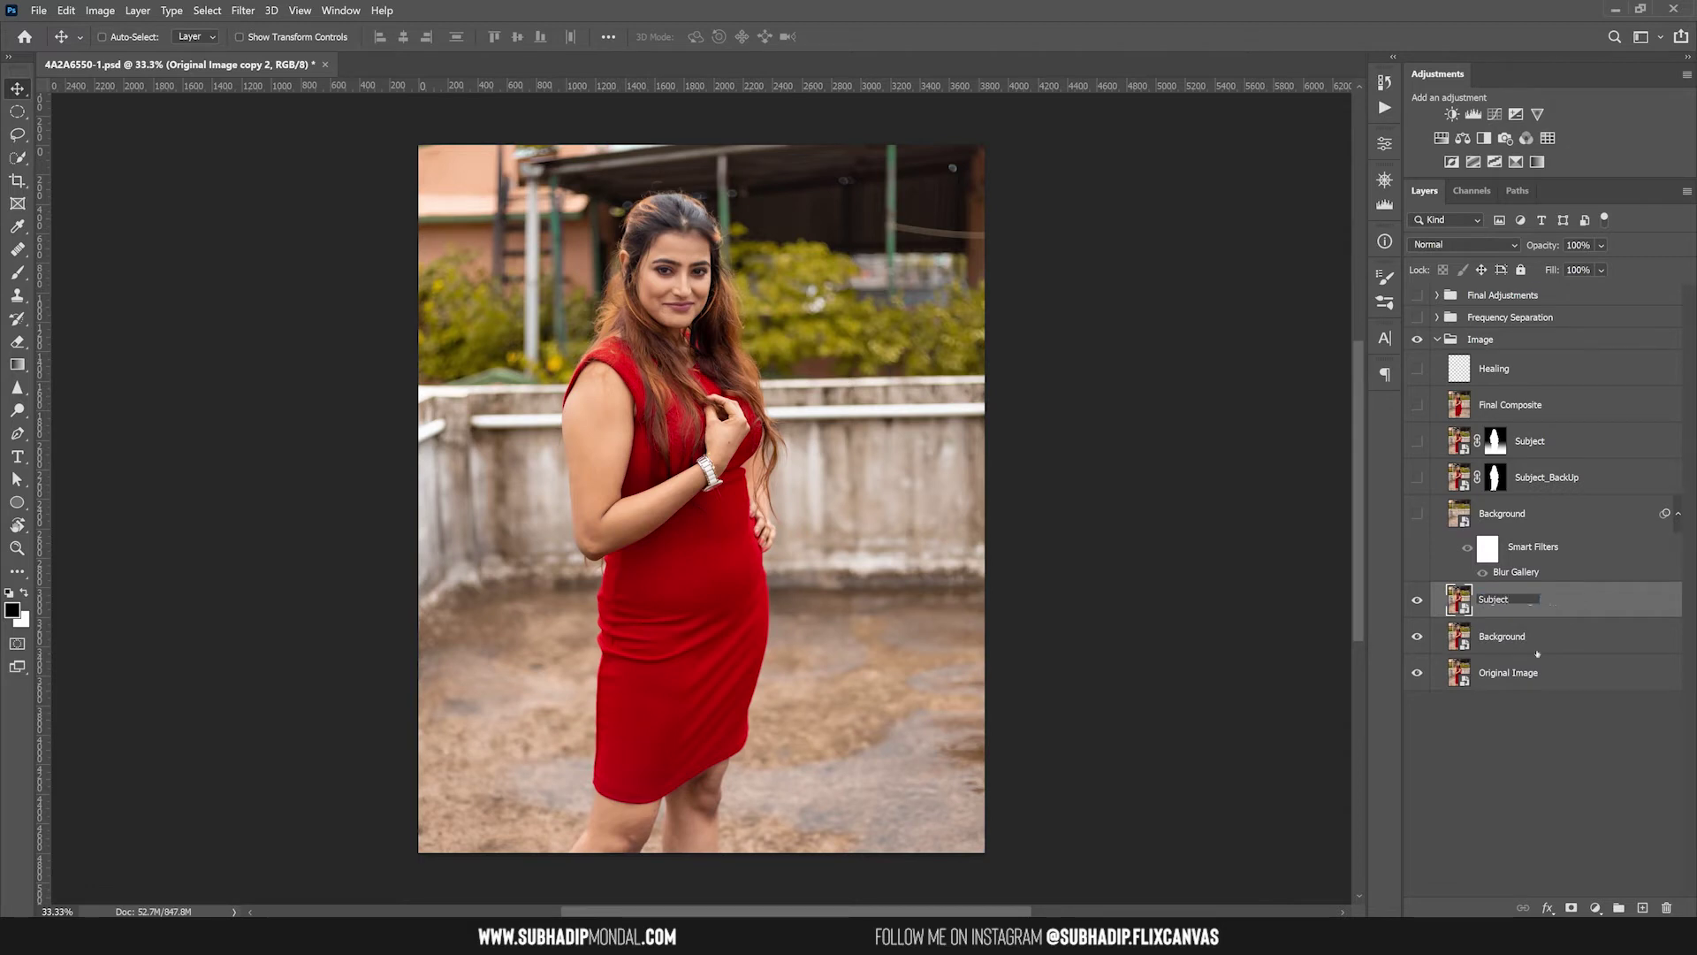
key(Return)
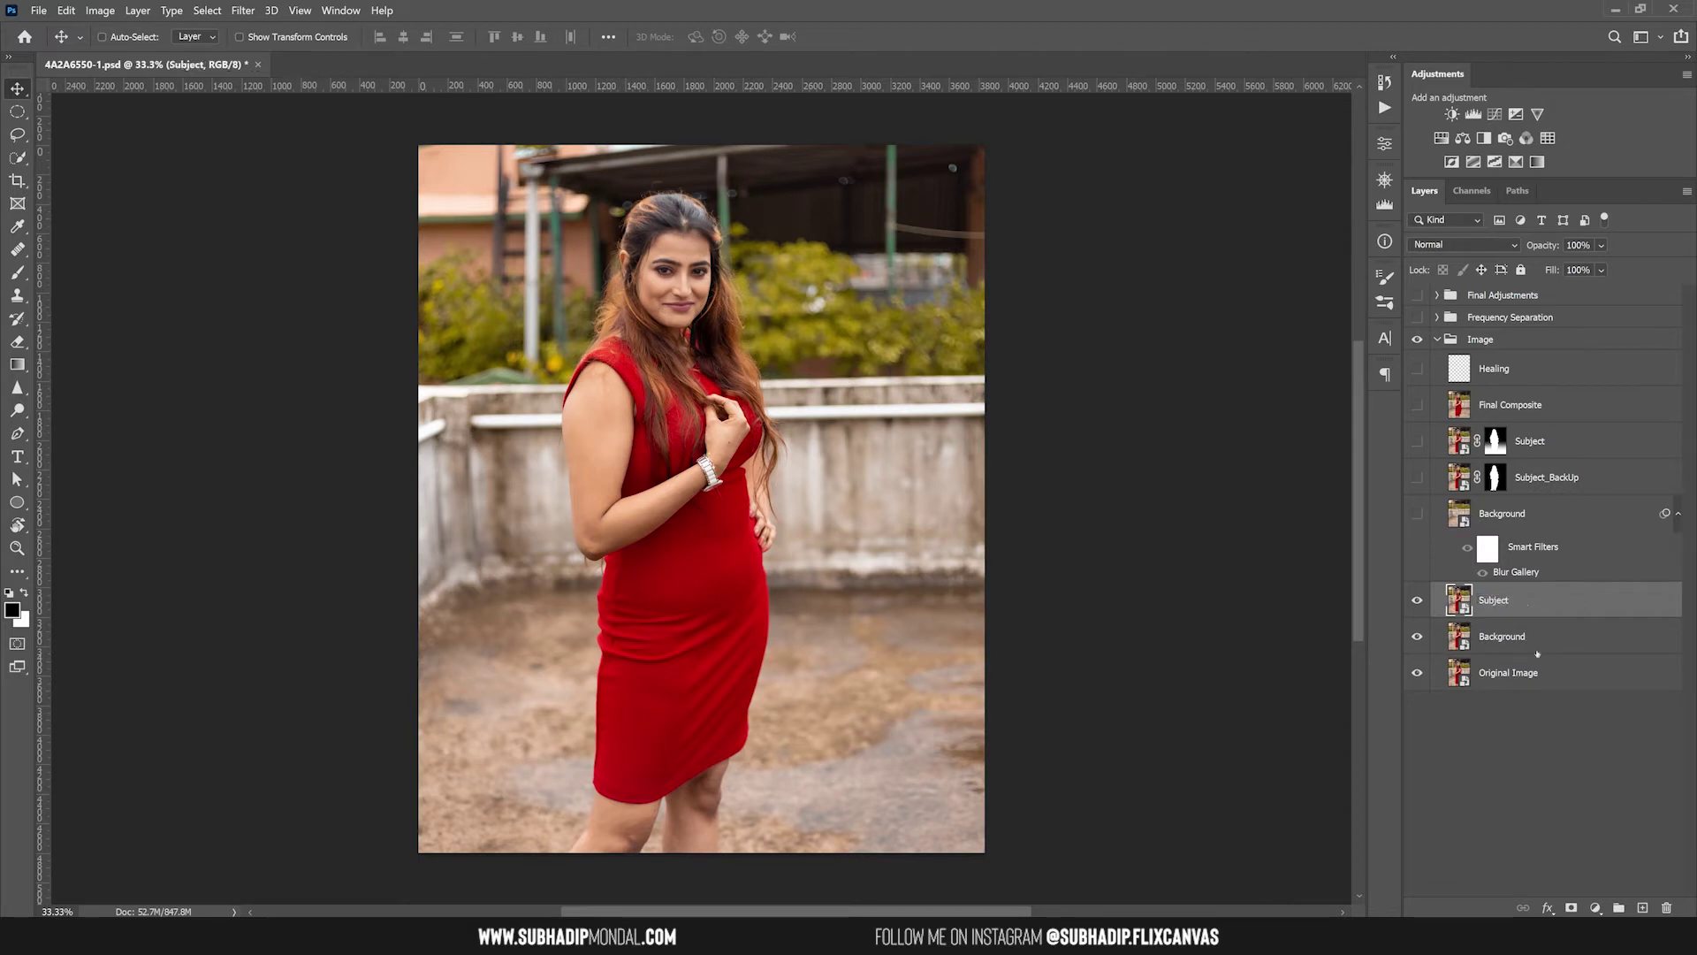
Step: Rasterize the new Background layer
click(1522, 636)
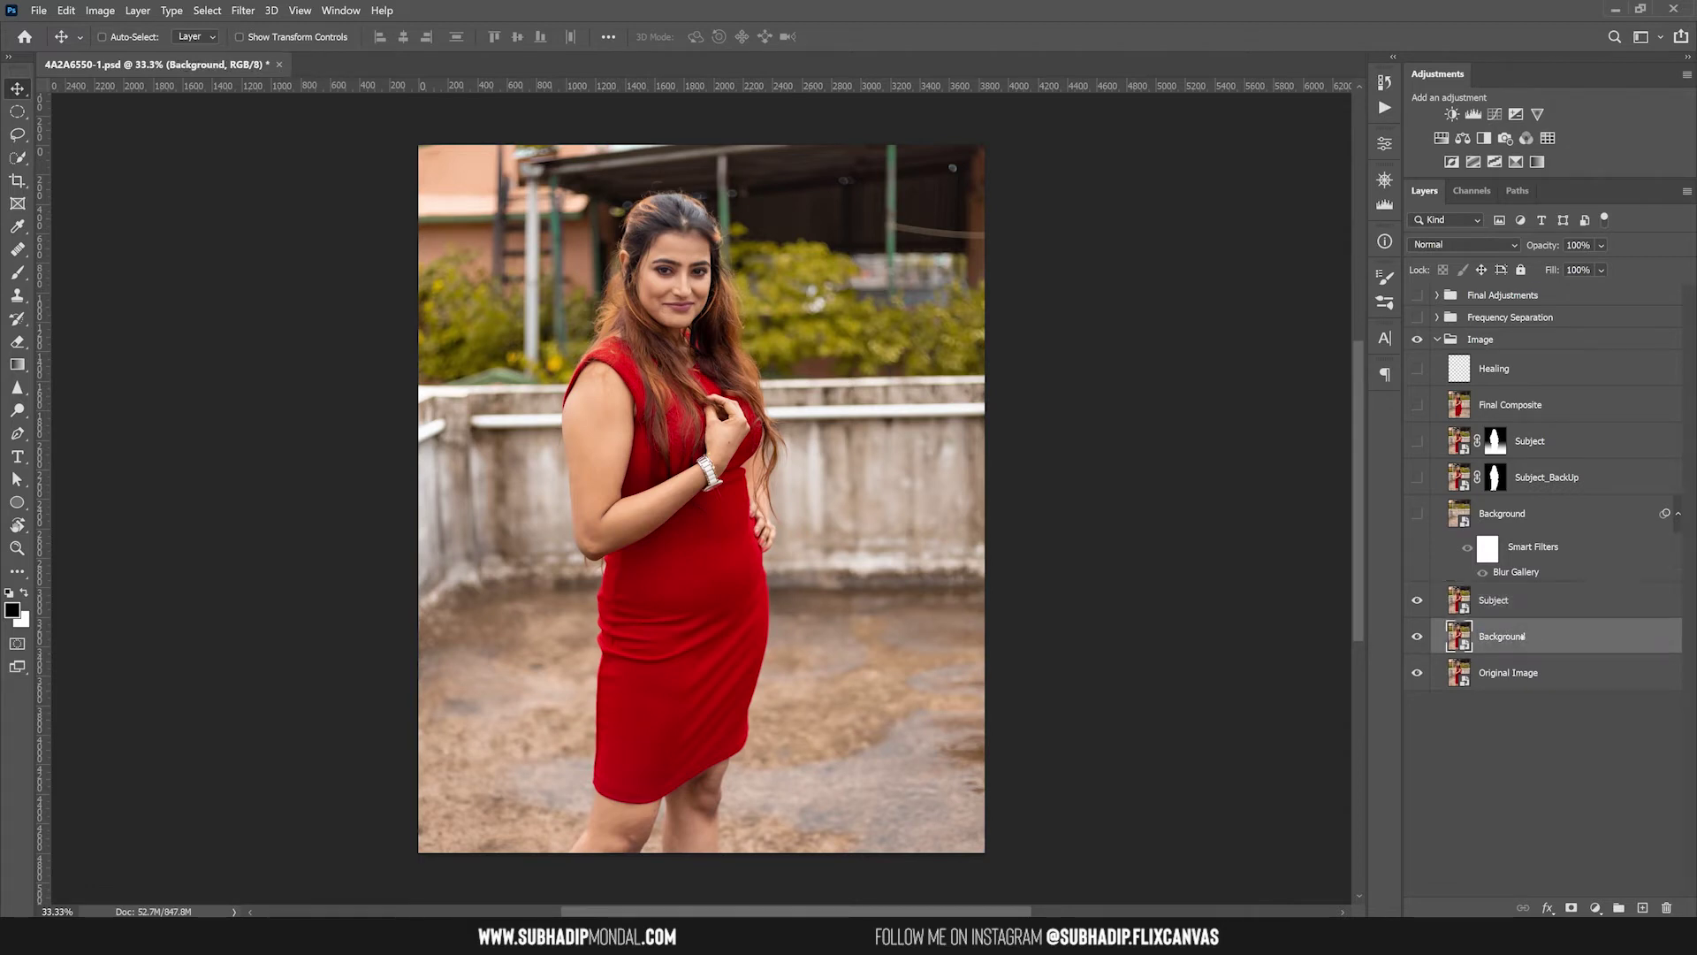
right_click(1522, 636)
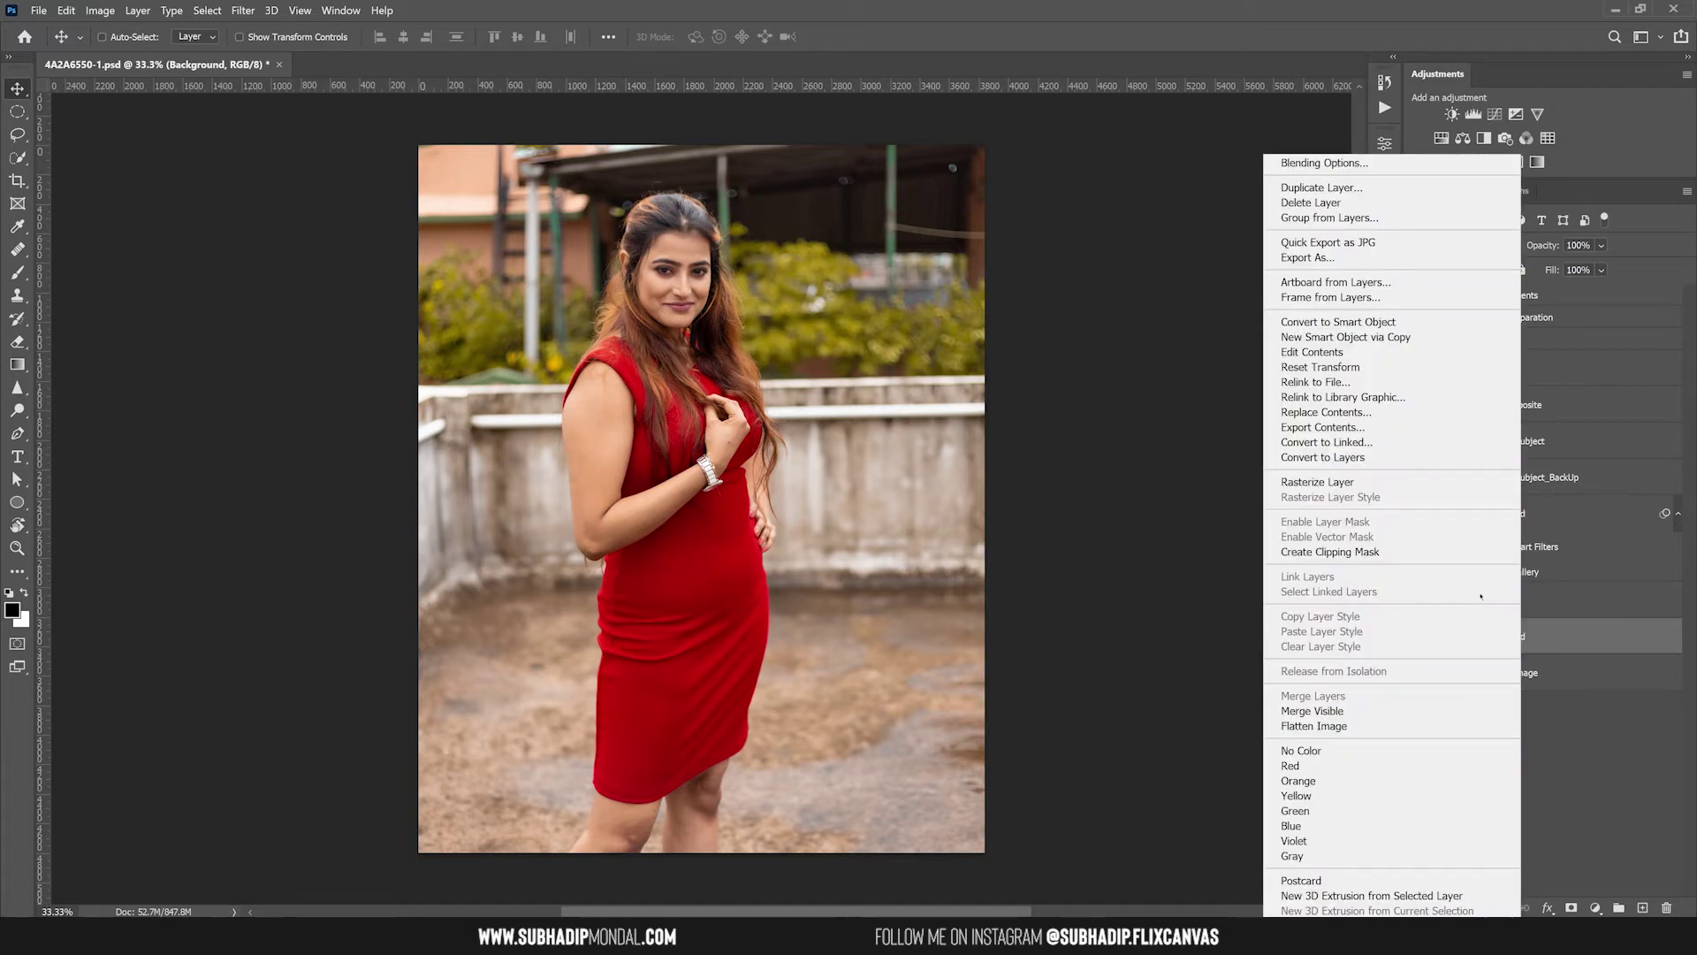
click(1354, 483)
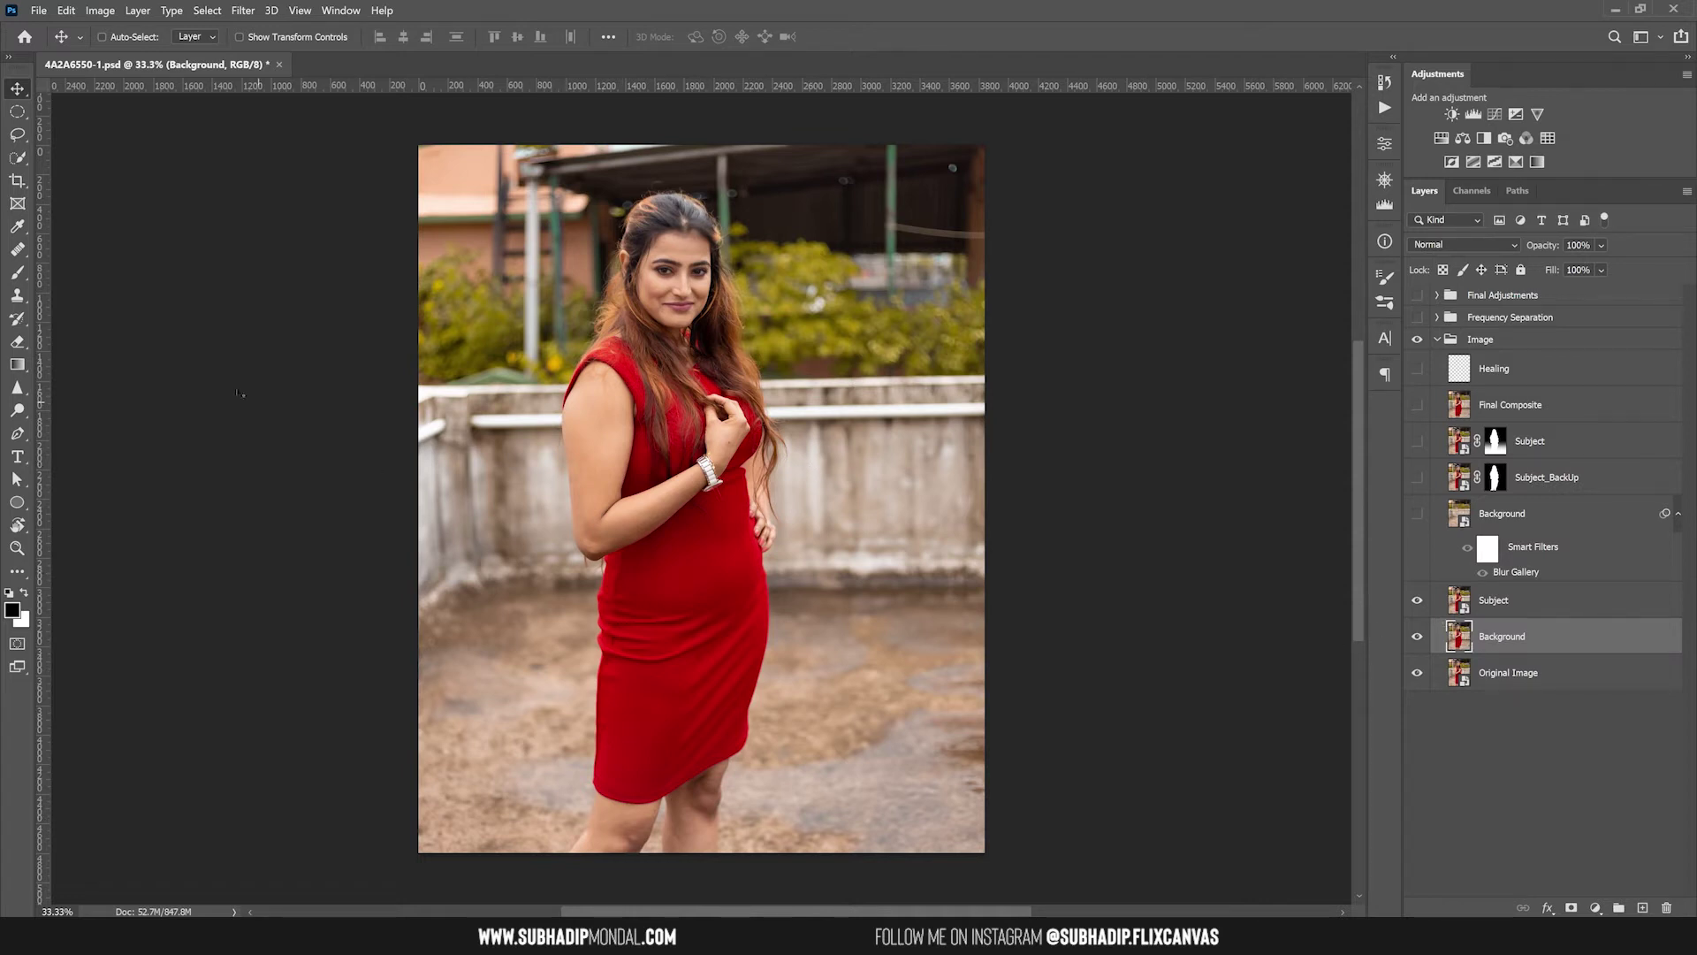
Step: Lasso loosely around the woman and remove her with Content-Aware Fill, sampling the whole surrounding scene and outputting to the current layer
click(18, 135)
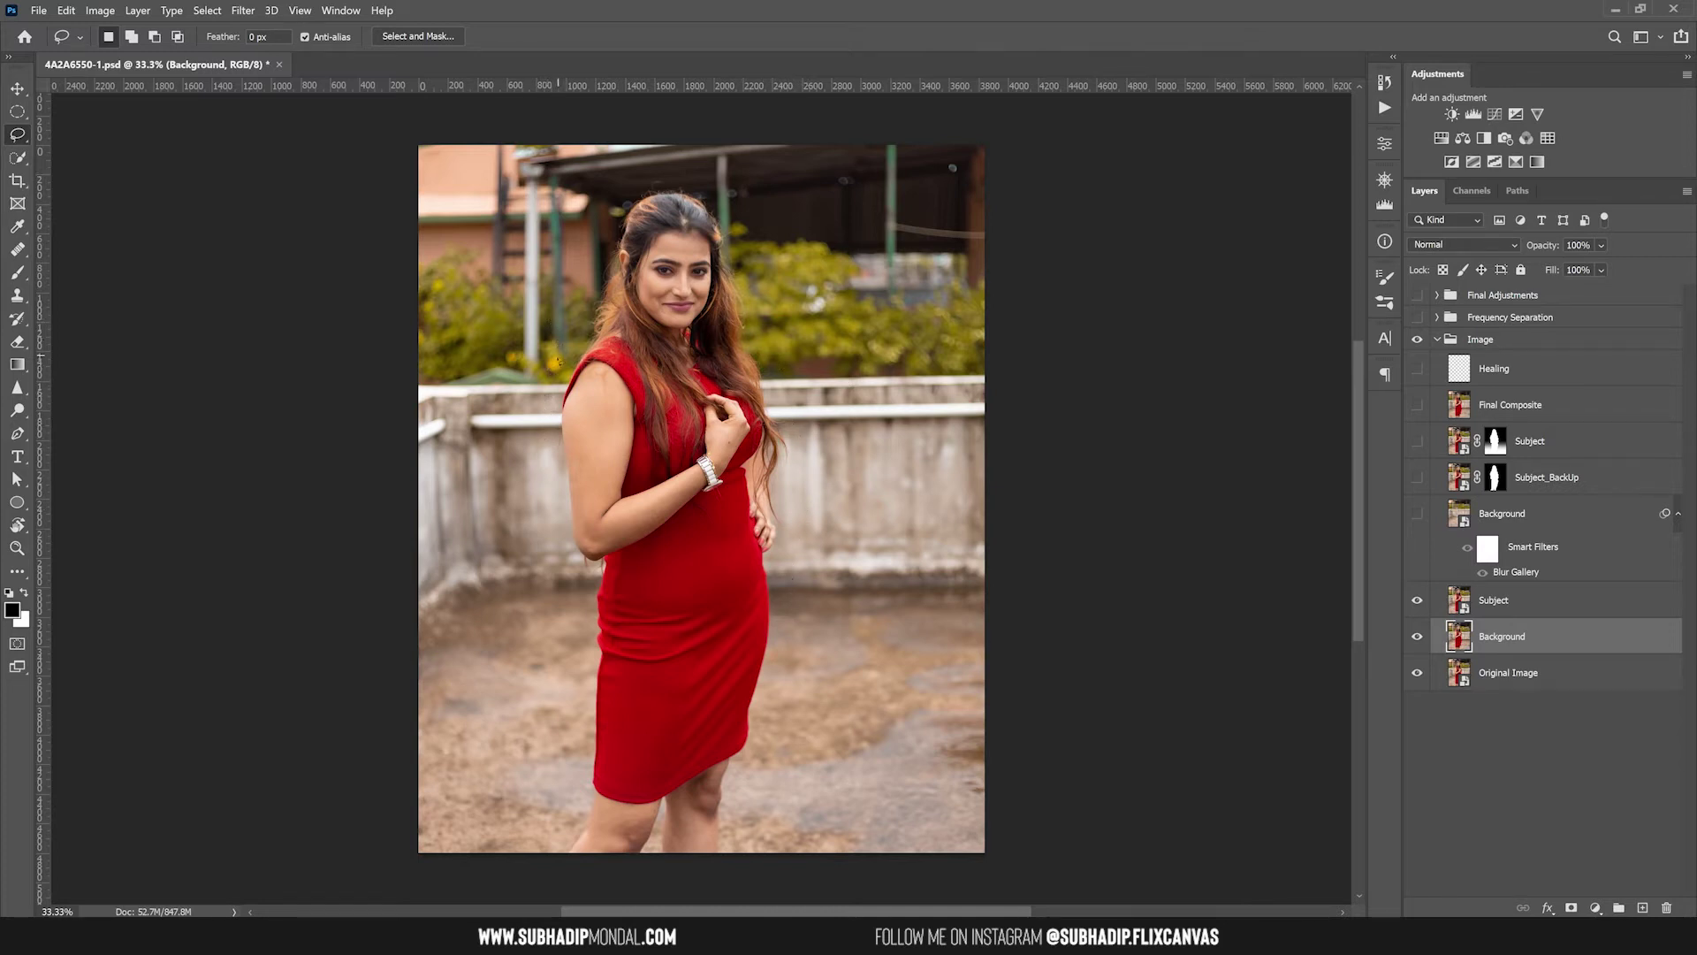
mouse_move(560, 367)
mouse_down()
mouse_move(642, 170)
mouse_move(704, 184)
mouse_move(758, 285)
mouse_move(787, 587)
mouse_move(733, 859)
mouse_move(555, 859)
mouse_move(580, 640)
mouse_move(554, 415)
mouse_up()
click(66, 10)
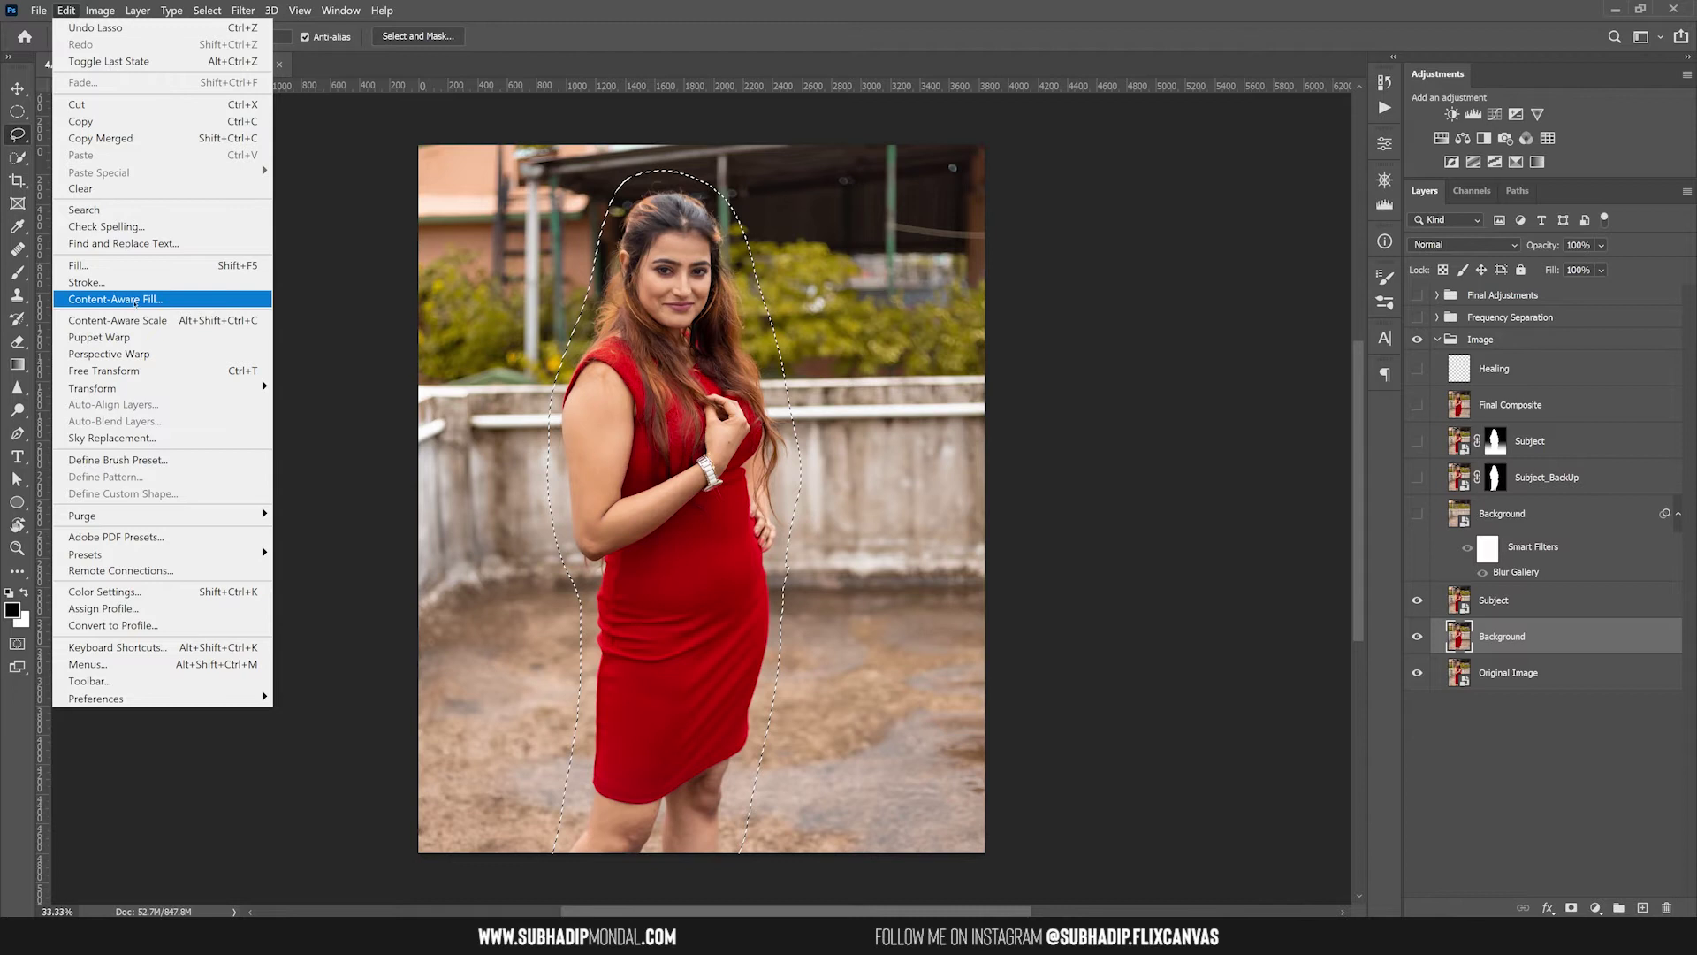
click(160, 300)
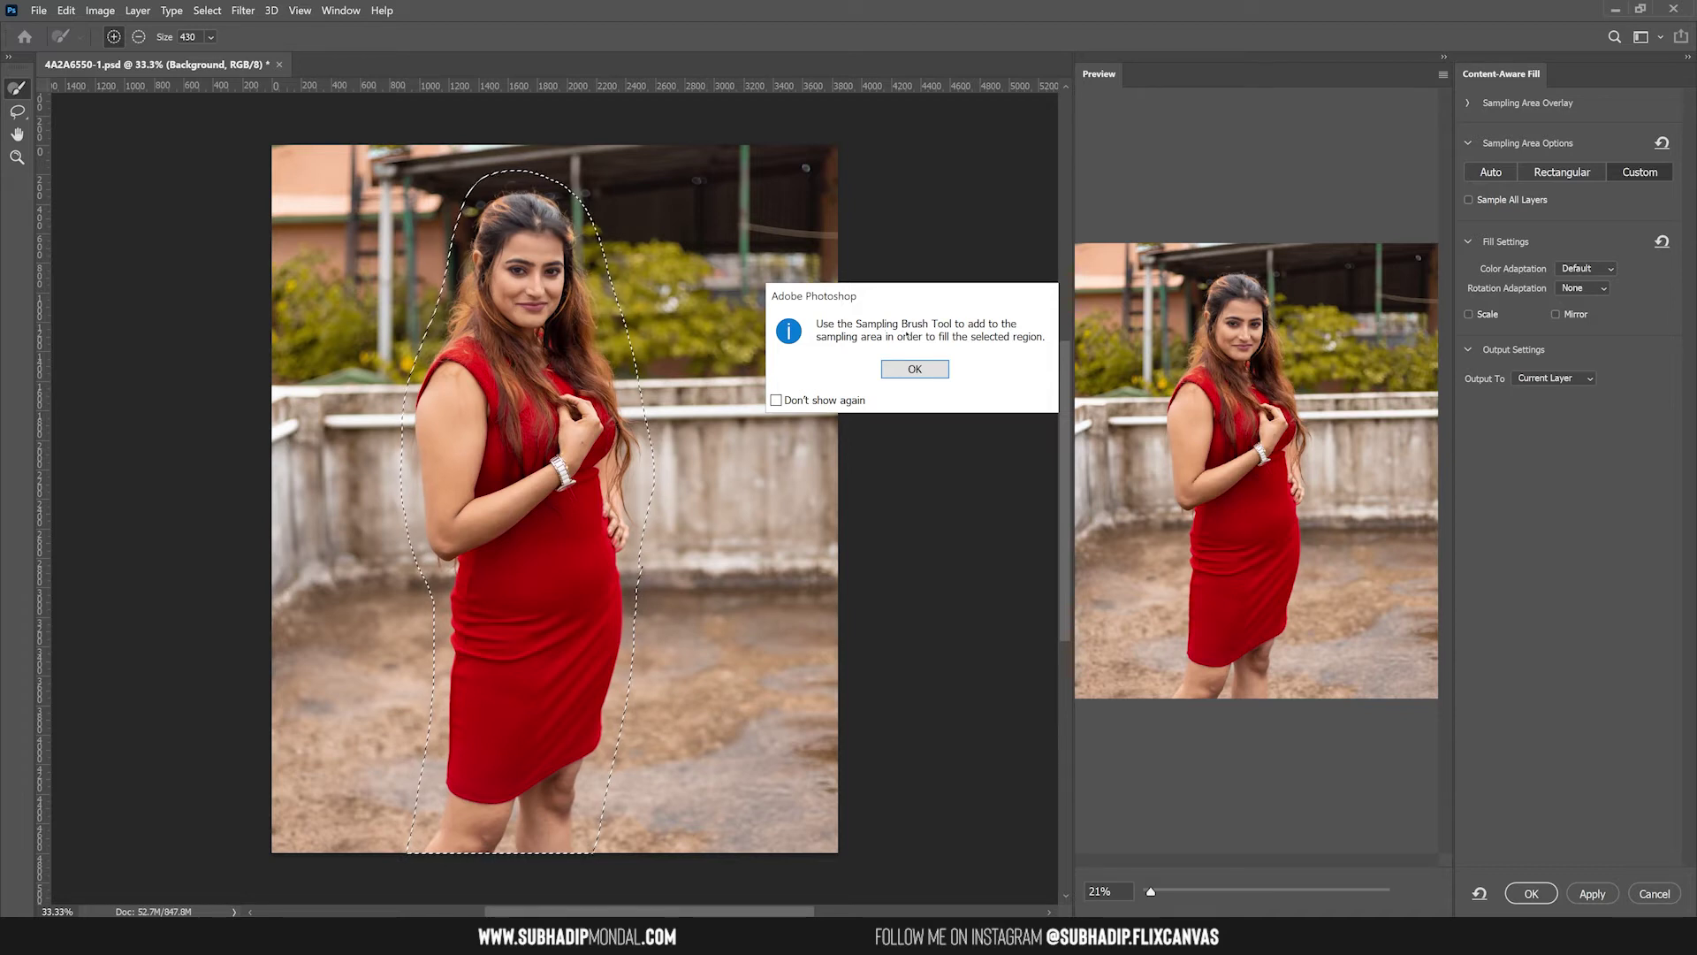
click(776, 401)
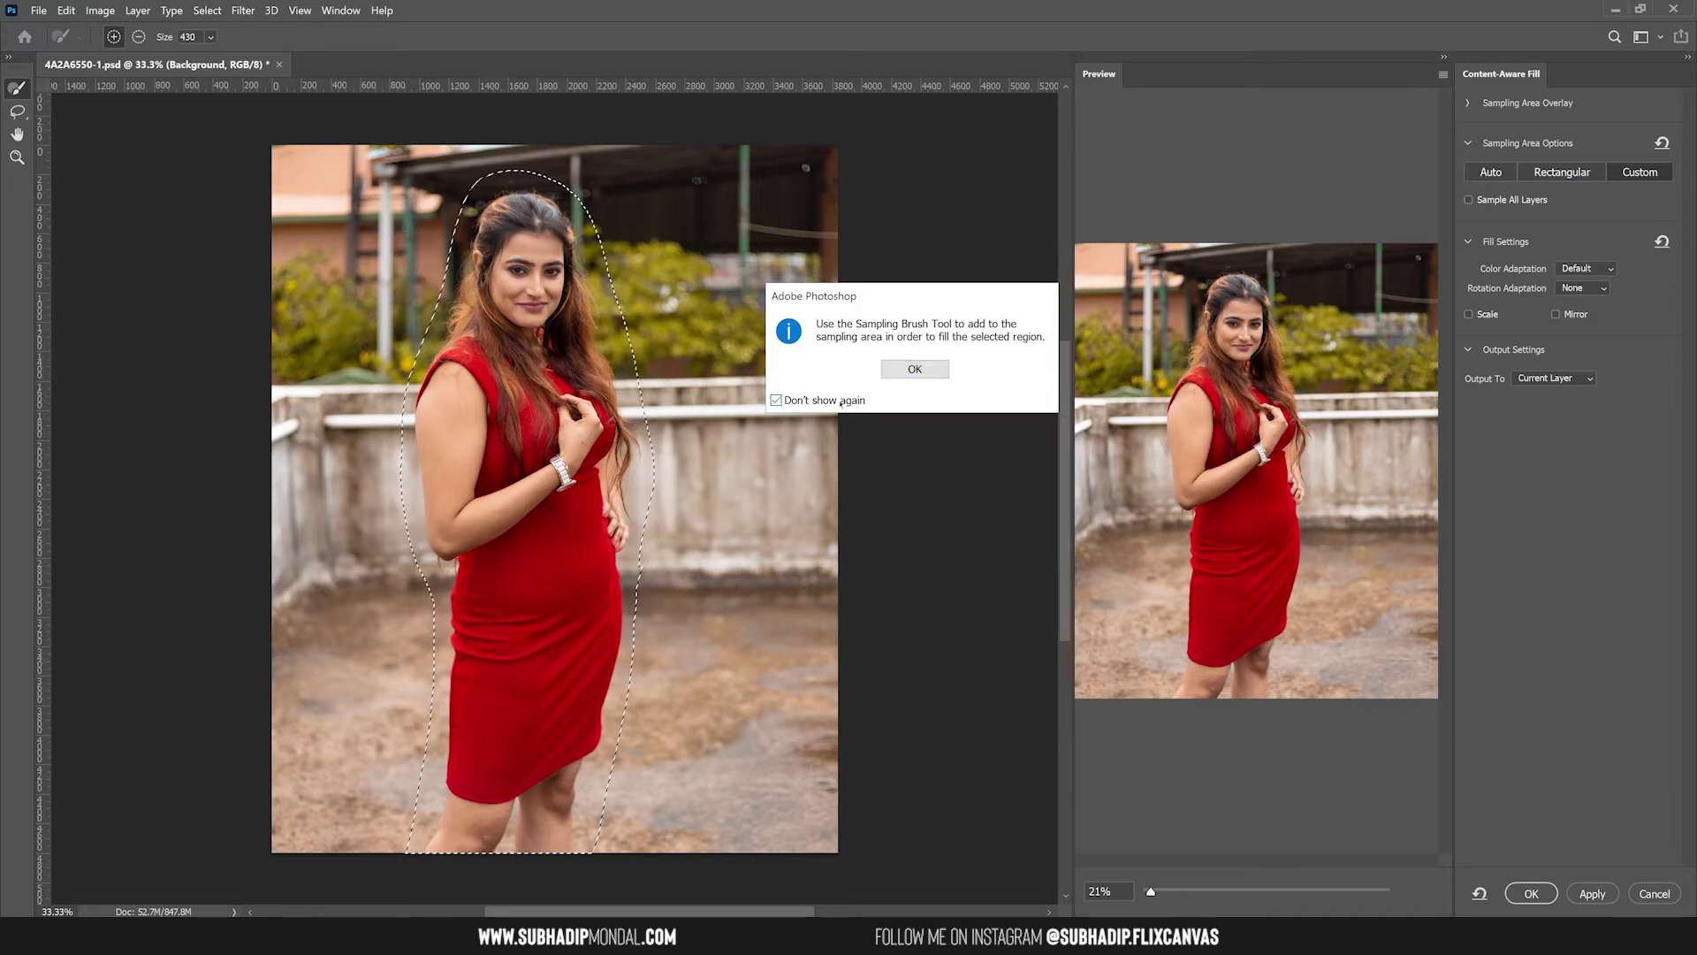
click(915, 368)
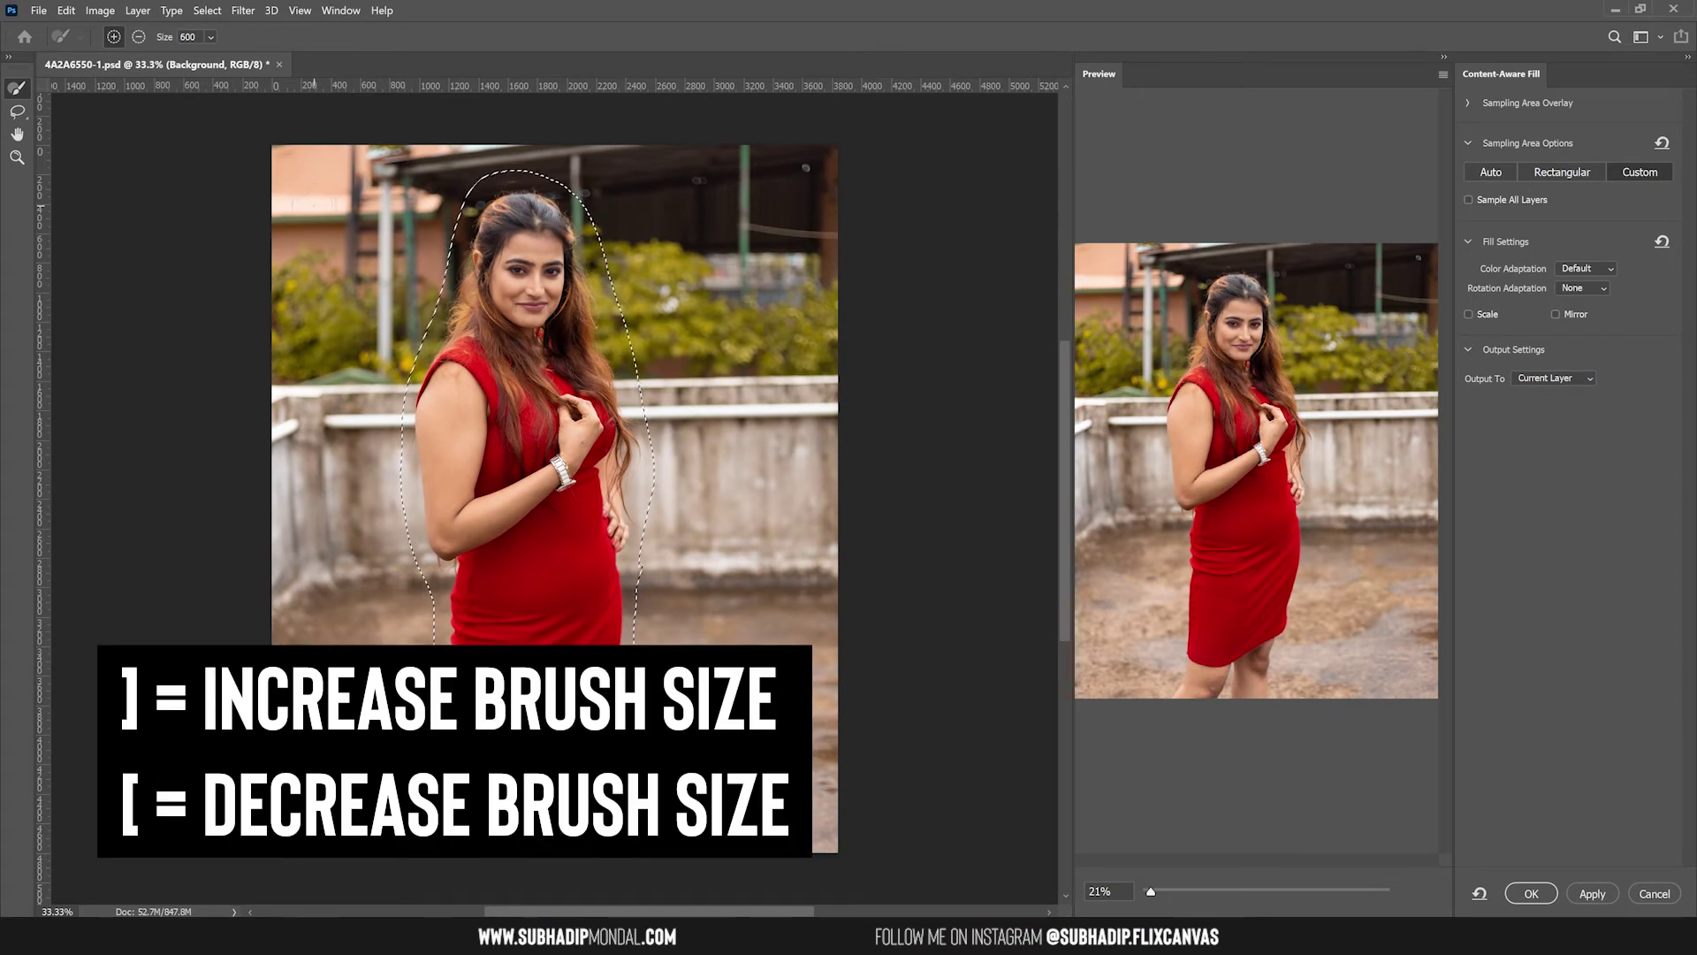
mouse_move(277, 168)
mouse_down()
mouse_move(762, 208)
mouse_move(566, 155)
mouse_move(506, 291)
mouse_move(336, 296)
mouse_move(380, 384)
mouse_move(619, 420)
mouse_move(462, 553)
mouse_move(353, 606)
mouse_move(738, 643)
mouse_move(376, 682)
mouse_move(550, 850)
mouse_move(756, 785)
mouse_move(621, 790)
mouse_up()
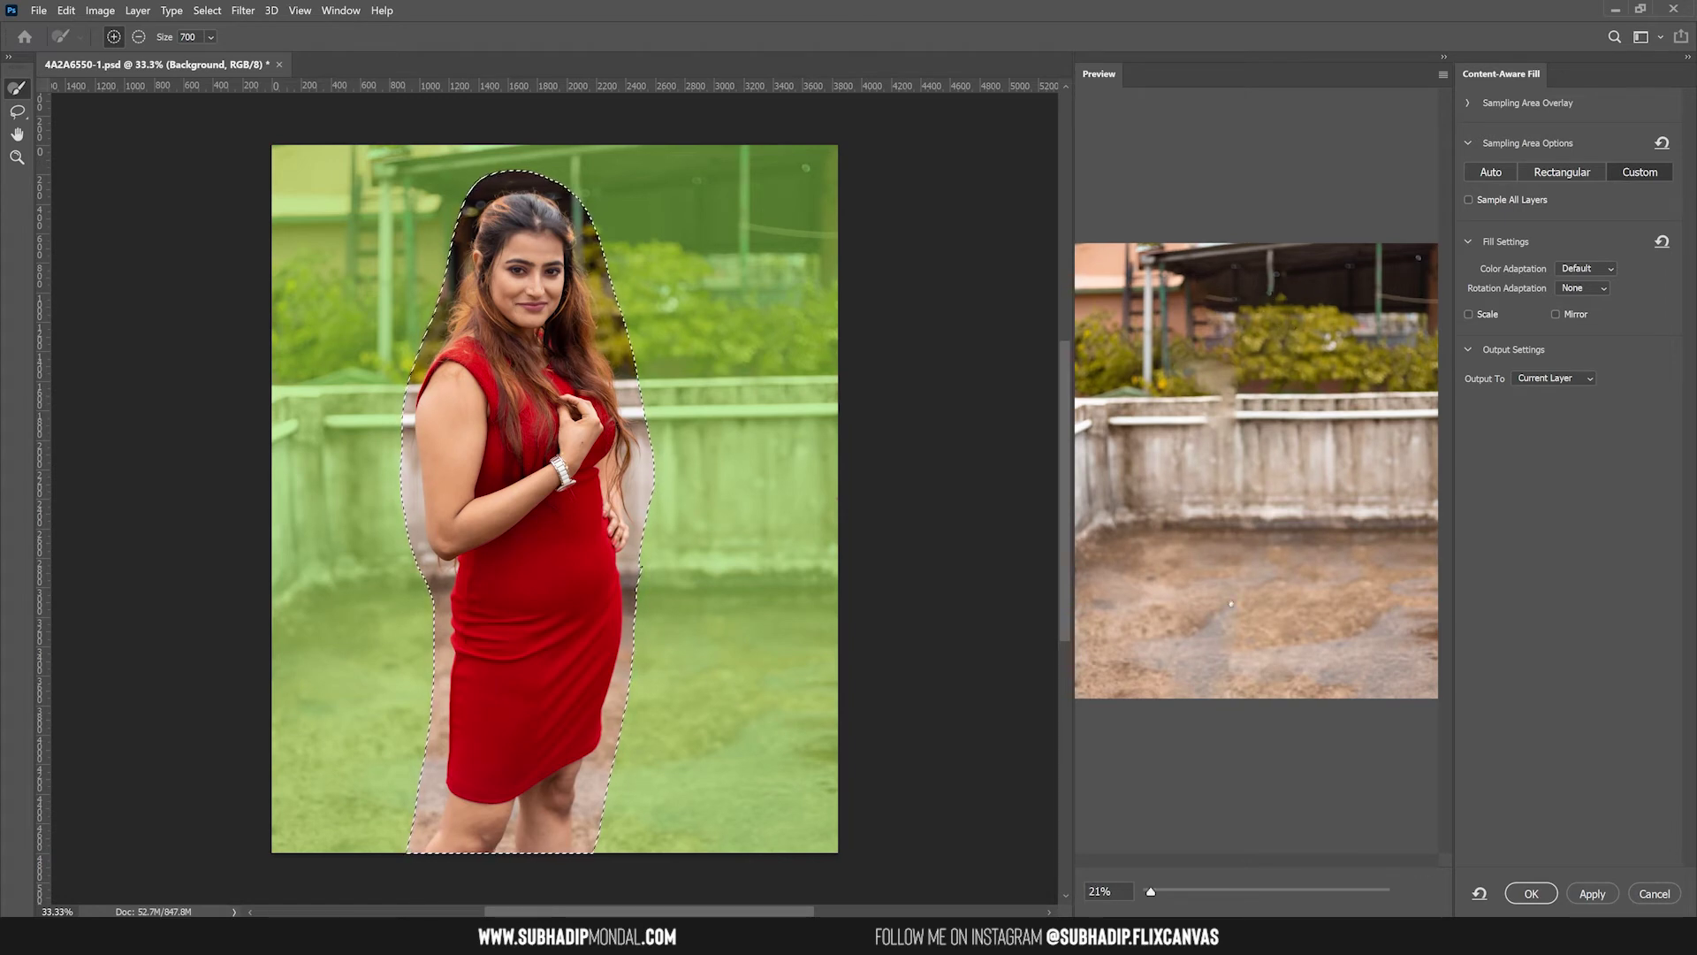
click(1538, 891)
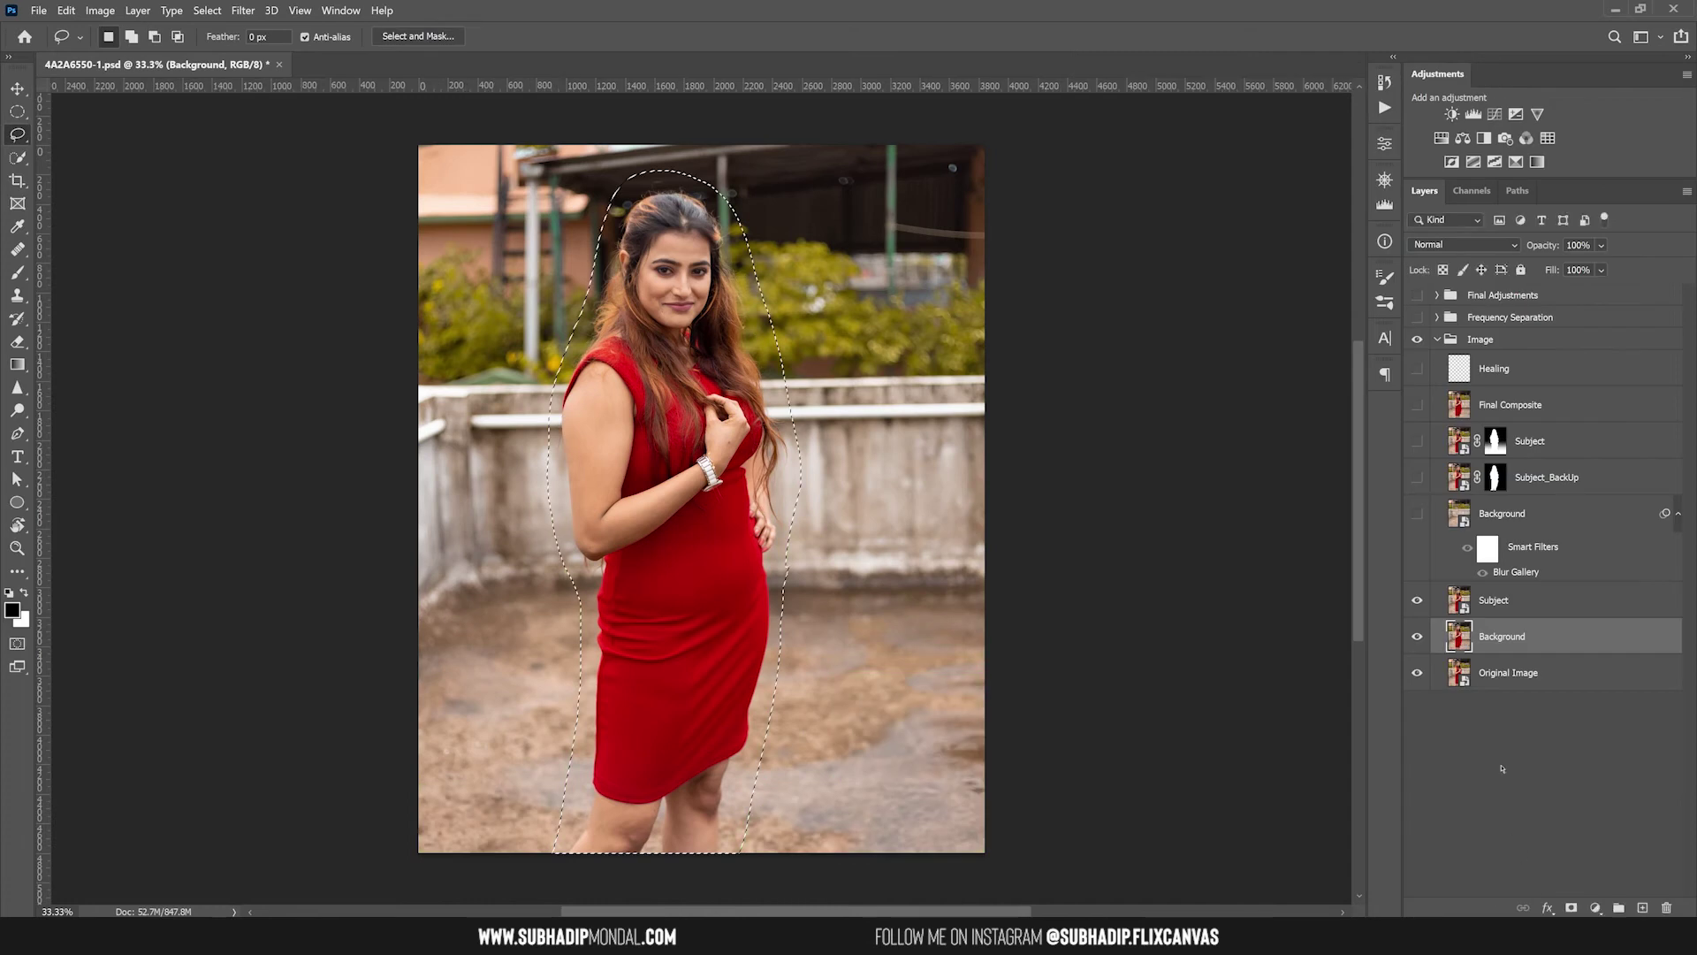
Step: Clear the selection and hide the new Subject layer to check the filled background
click(1417, 600)
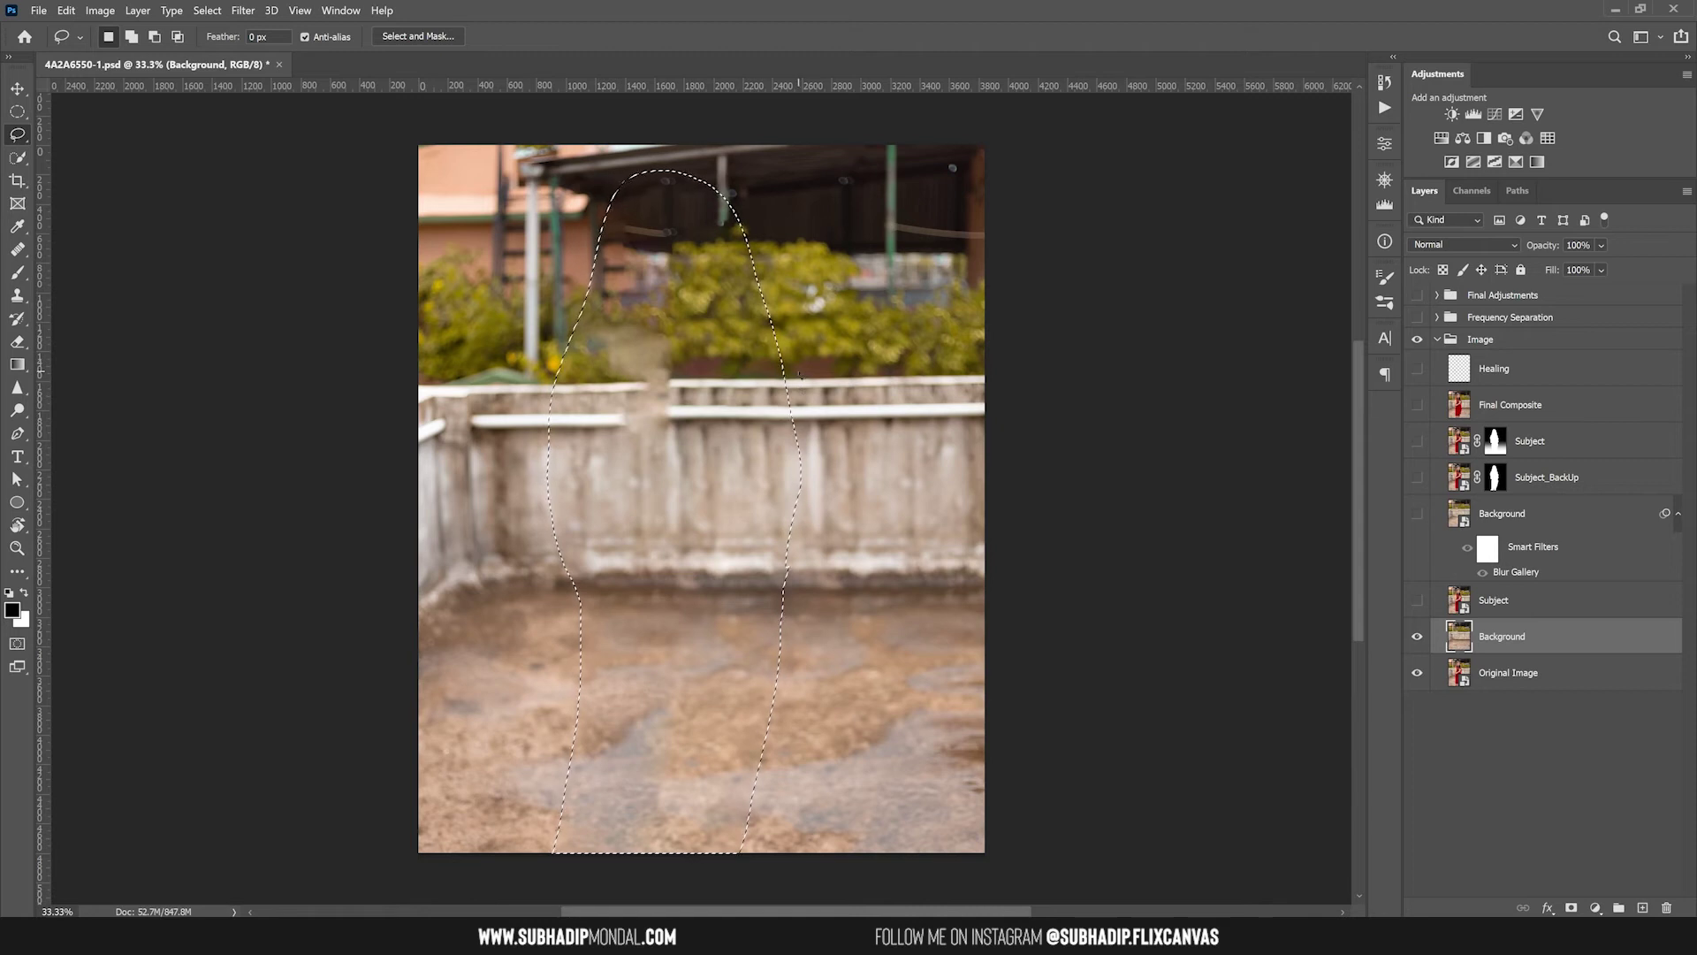
key(ctrl+d)
click(1417, 601)
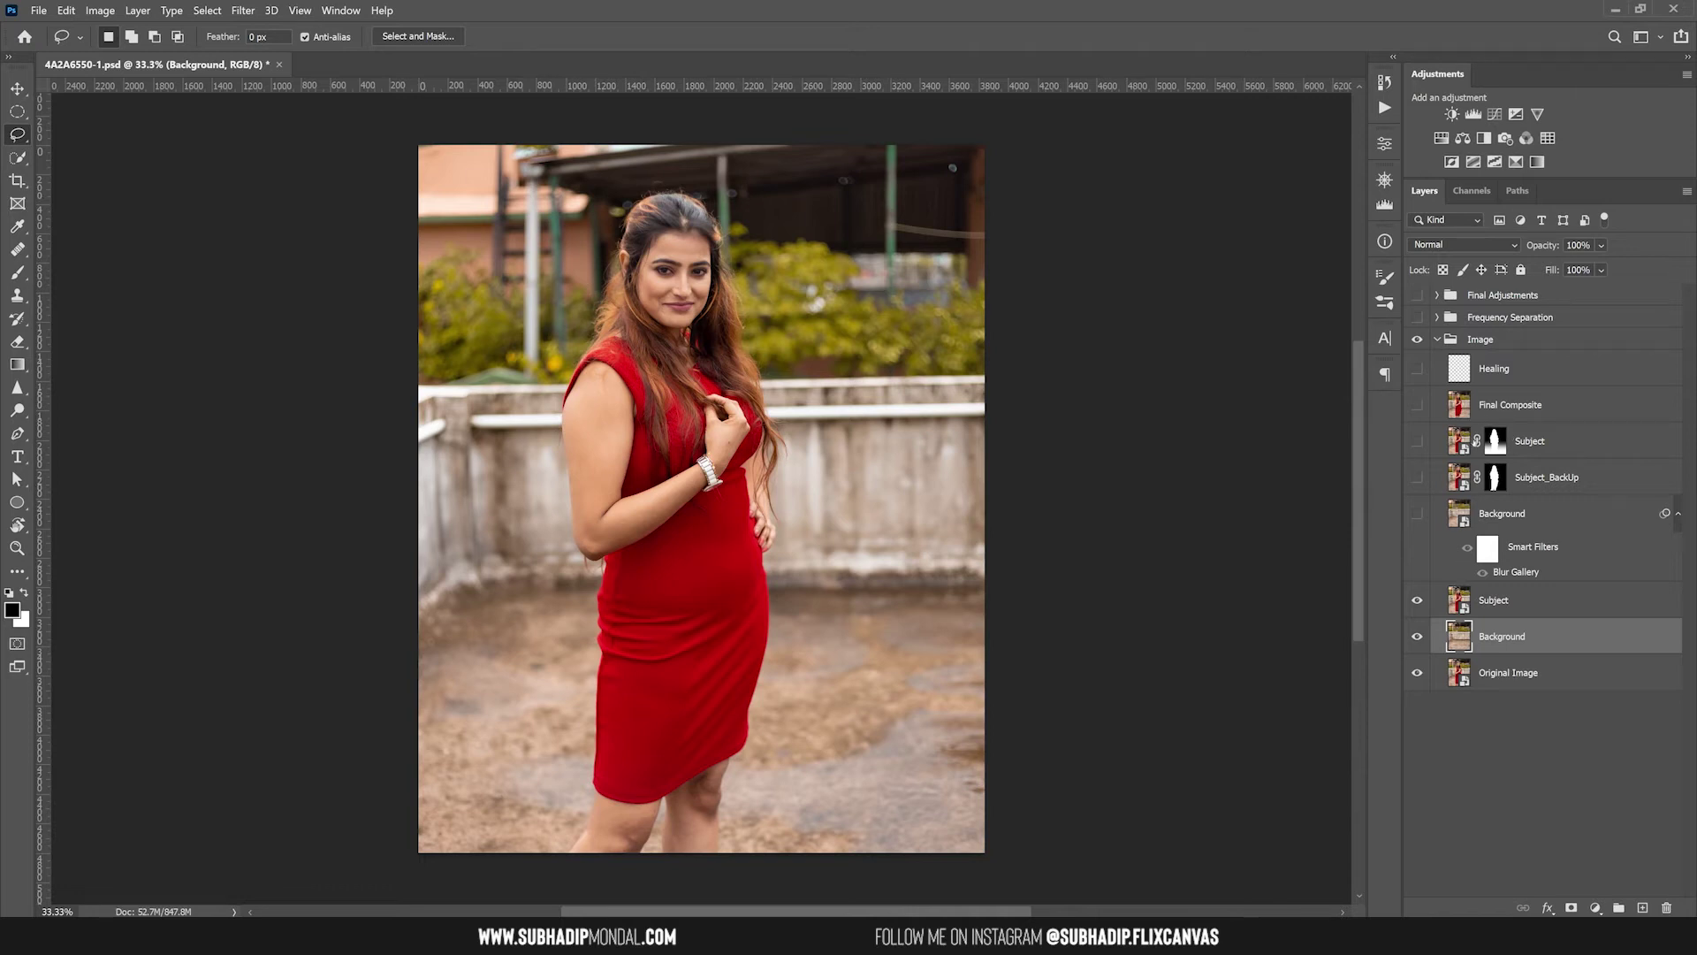
click(1417, 600)
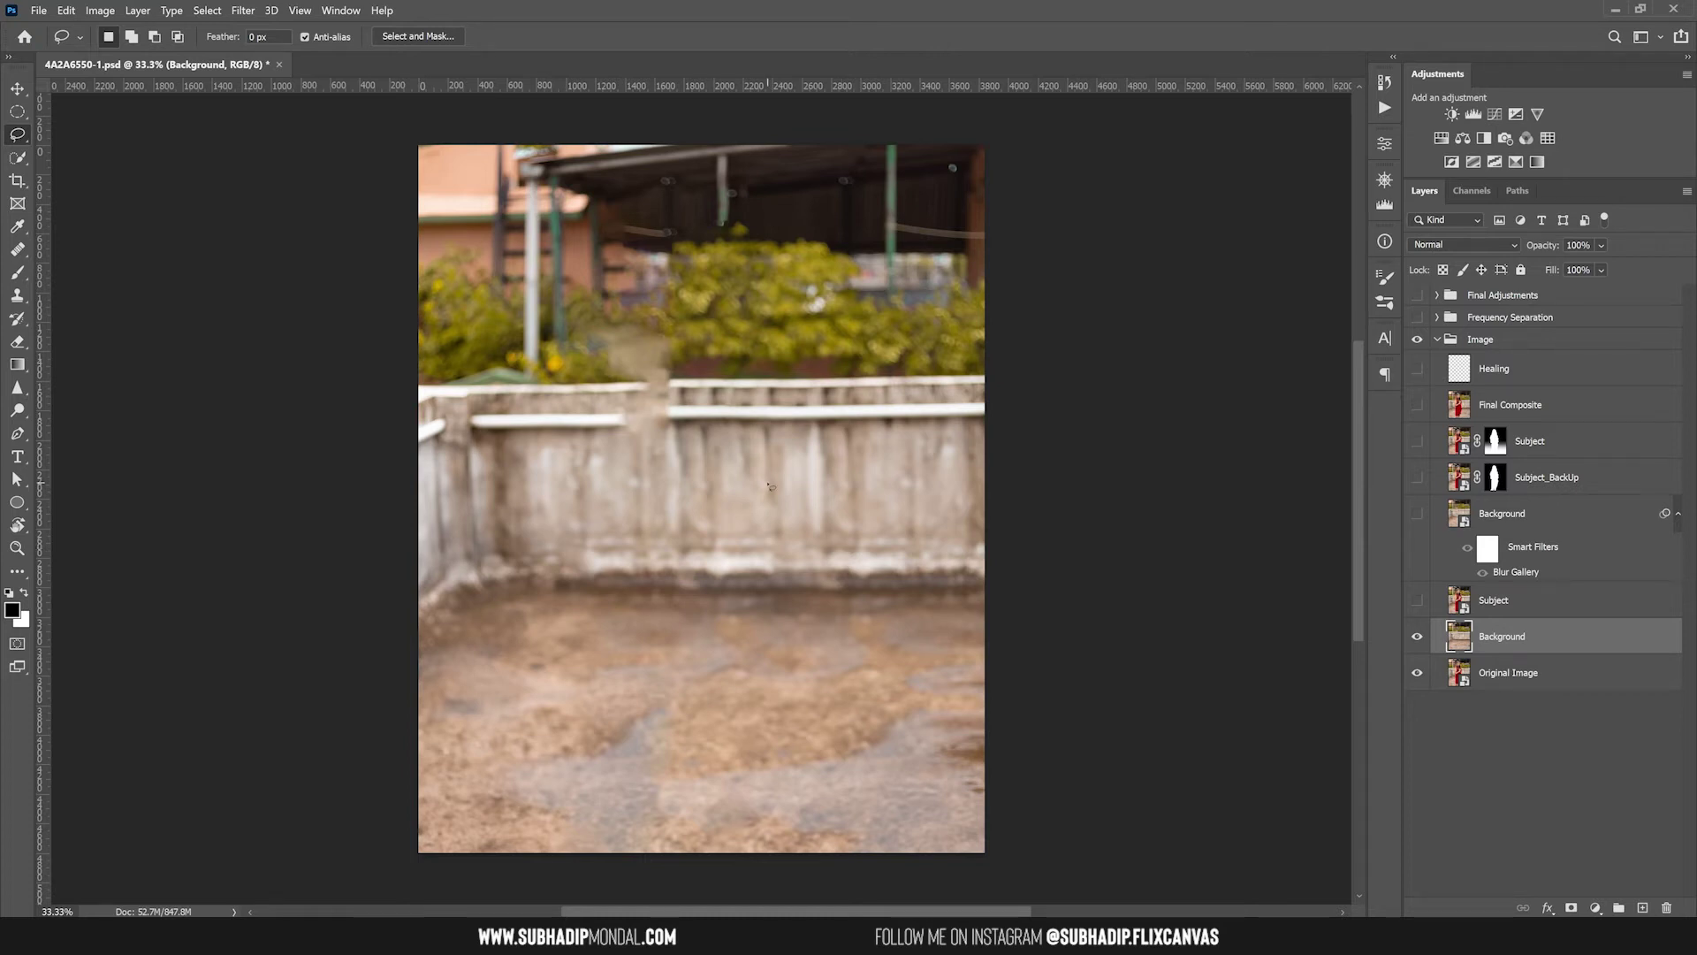
Step: Try Healing Brush strokes on the concrete wall of the Background layer, and undo them
click(19, 254)
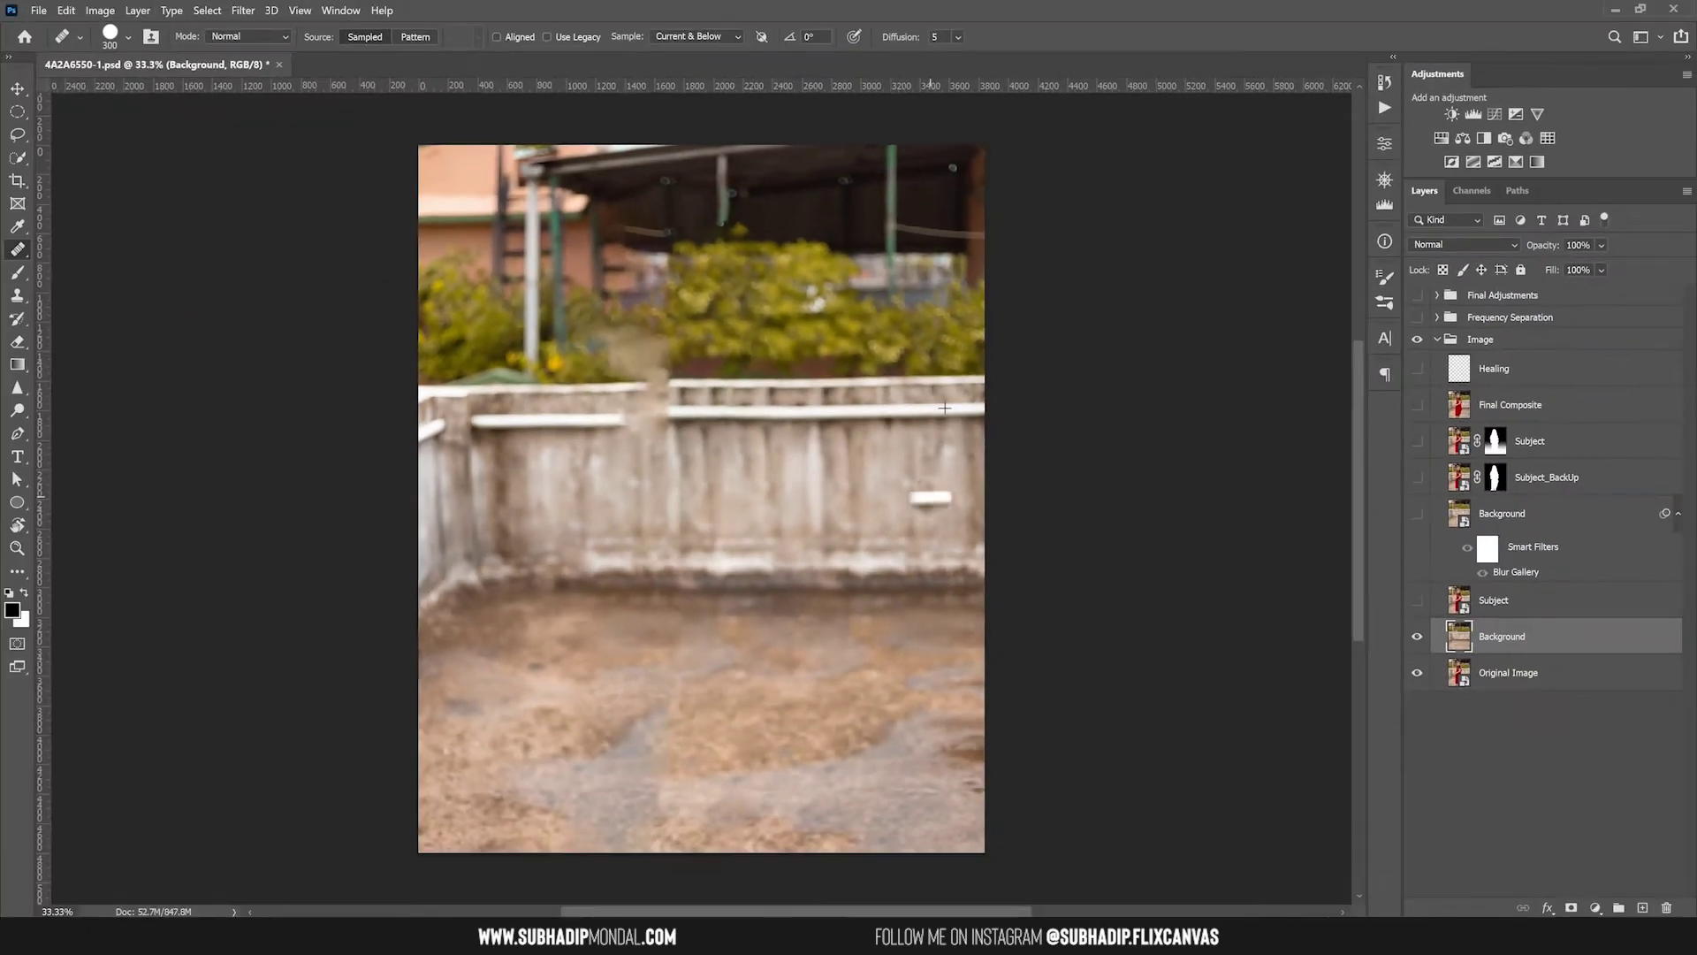
drag(987, 505, 750, 507)
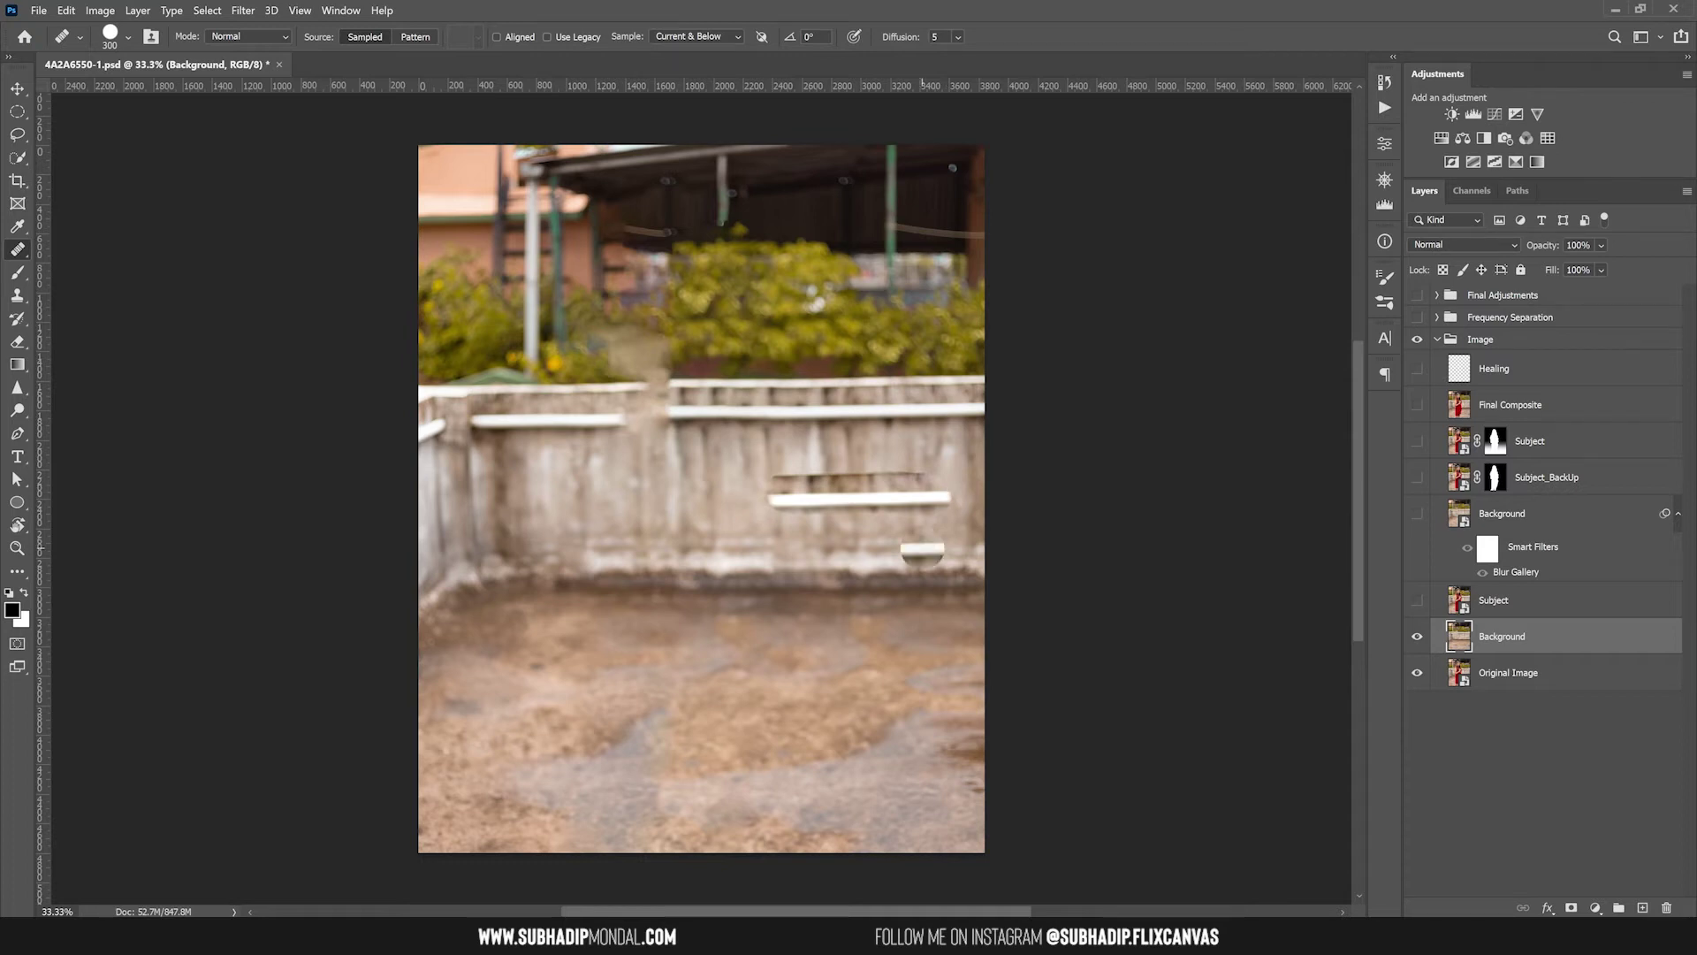
key(ctrl+z)
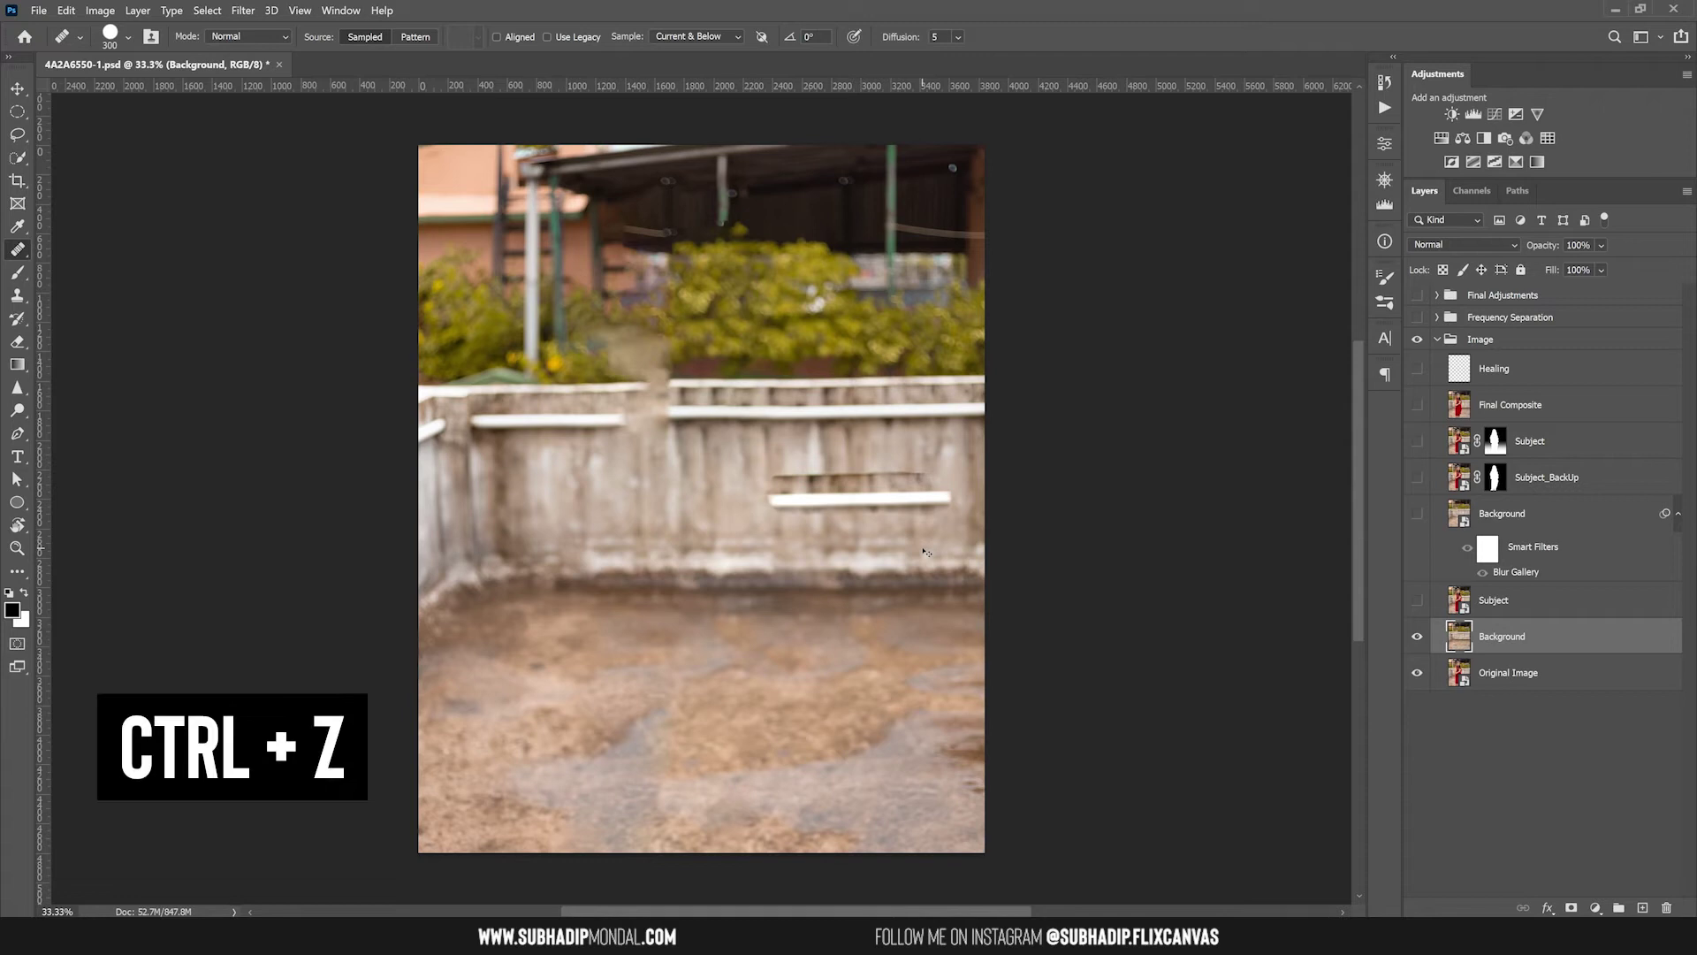
key(ctrl+z)
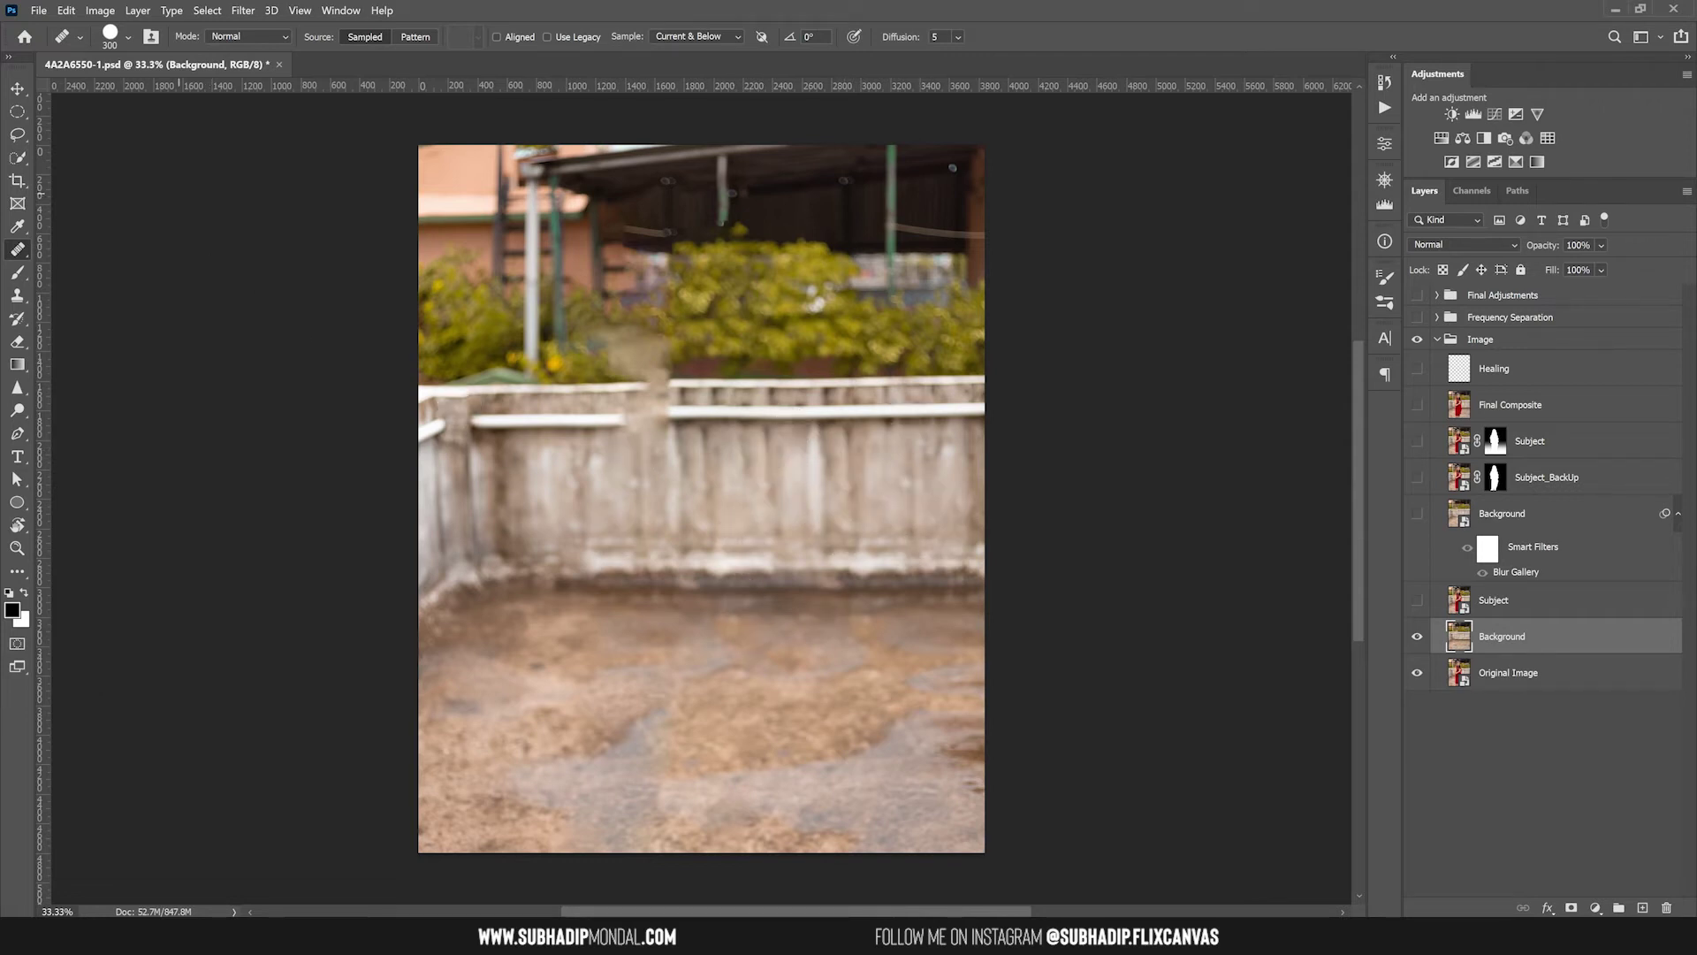
Step: Convert the filled Background layer to a smart object
key(v)
right_click(1591, 640)
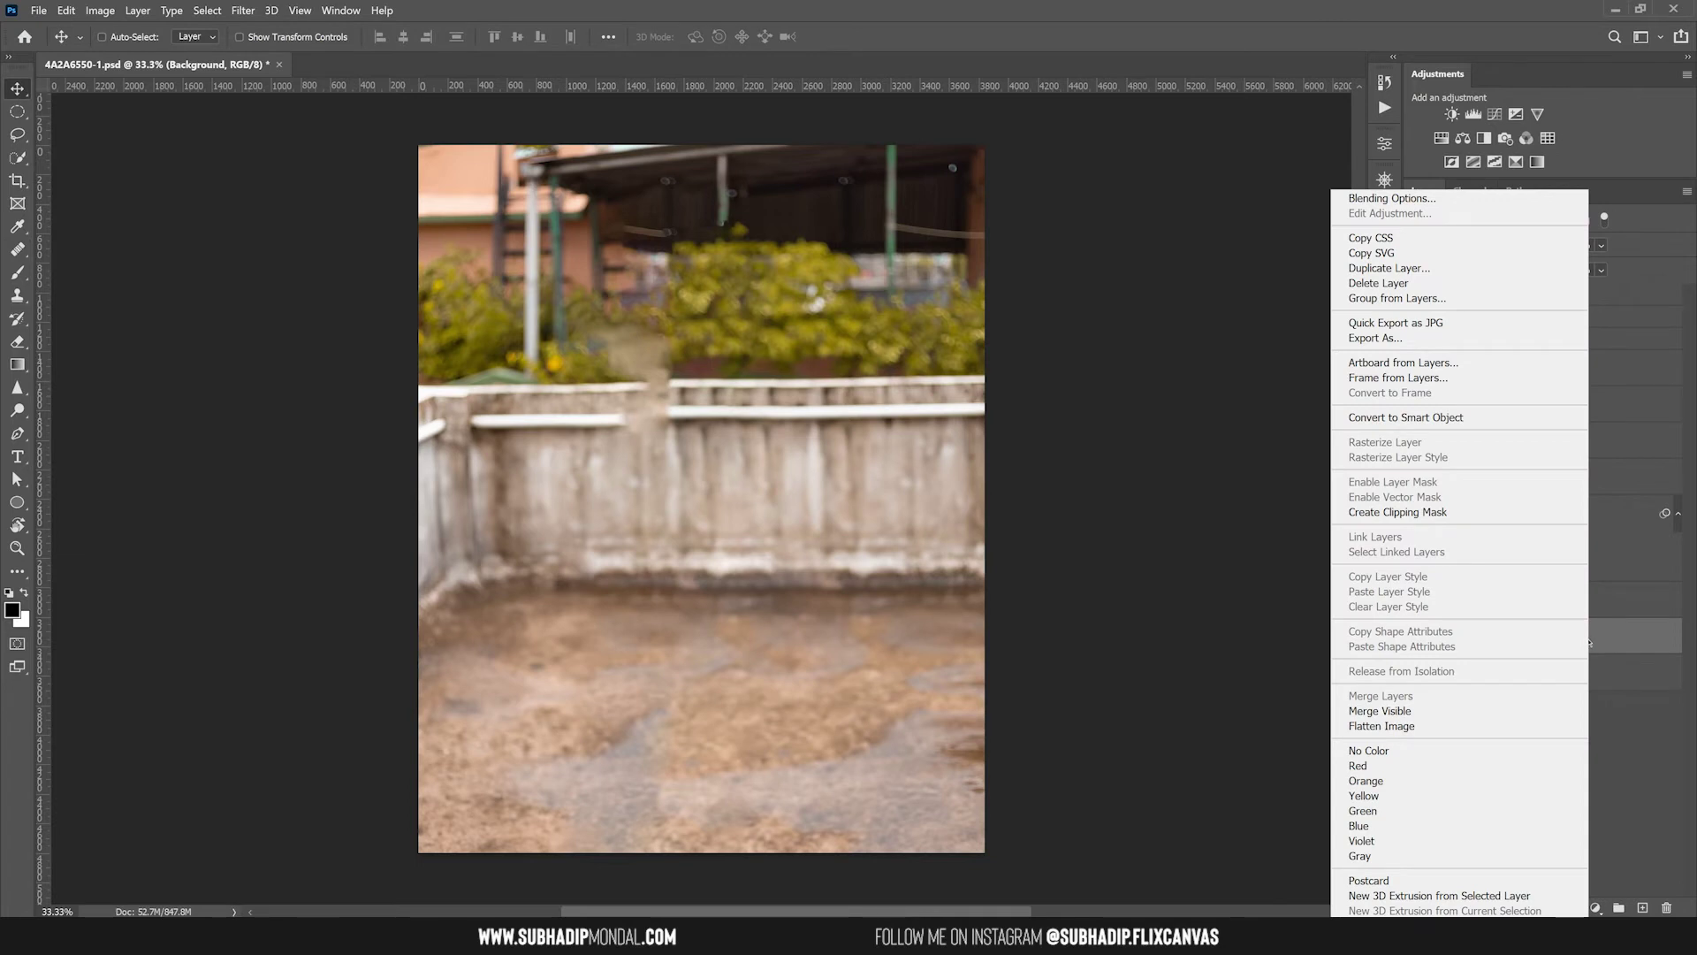
click(1386, 419)
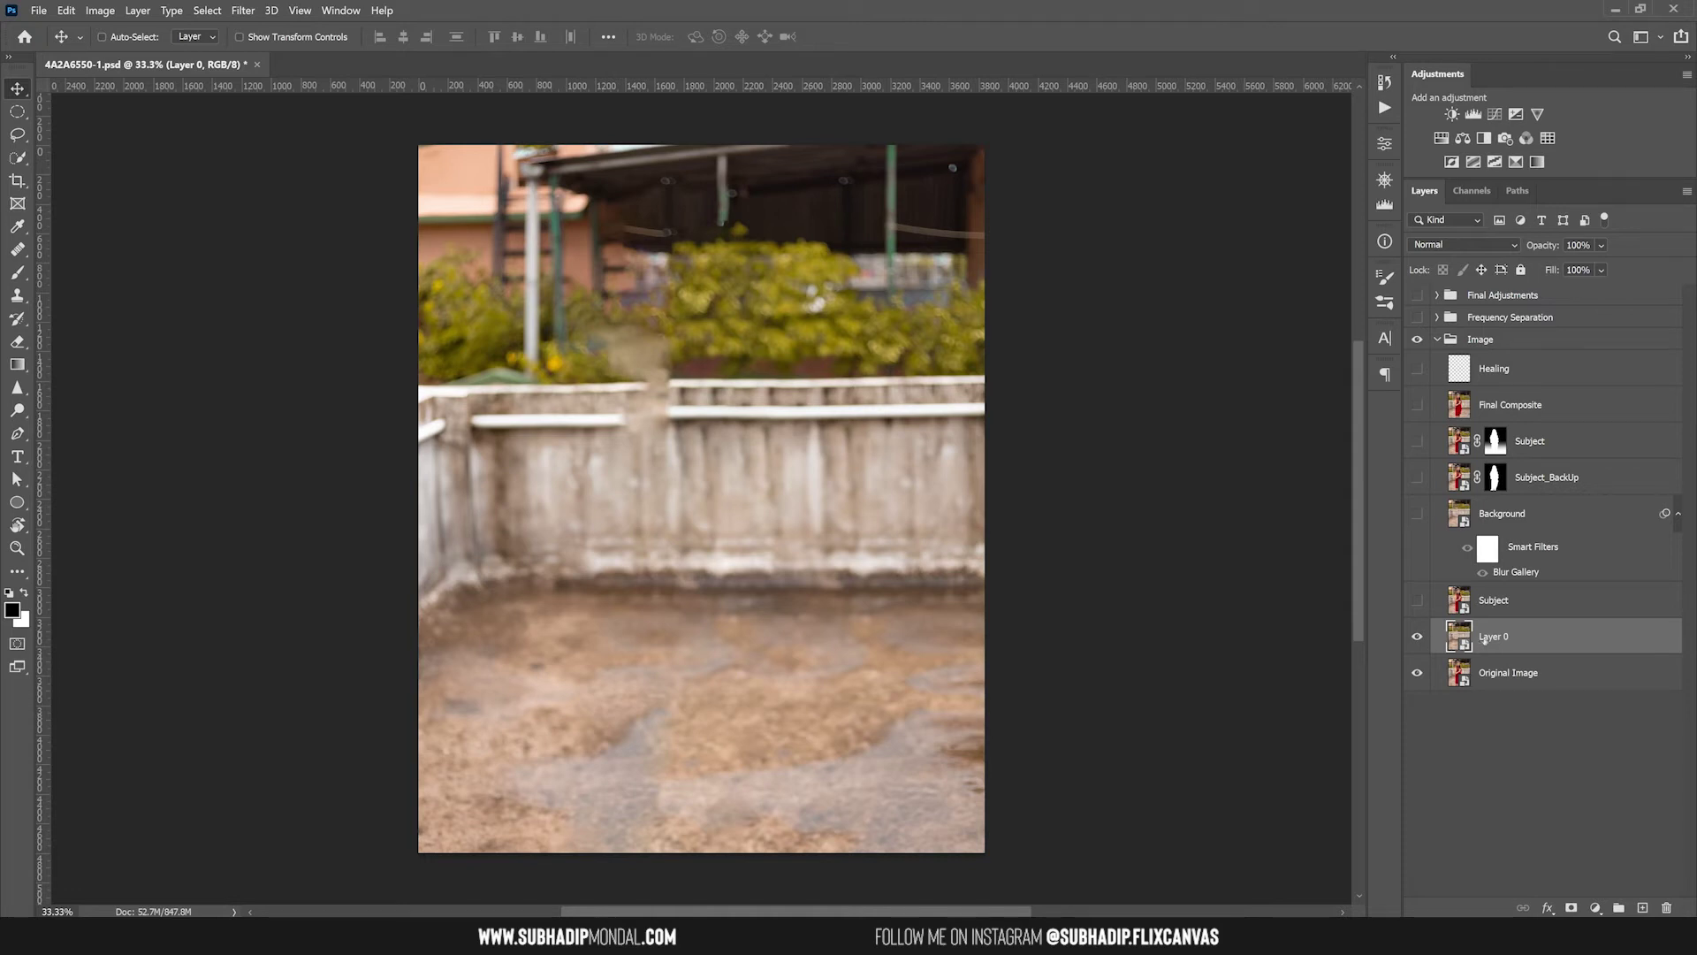
Step: Apply a Field Blur to the smart object background layer with a blur of 150 px
click(242, 11)
mouse_move(327, 231)
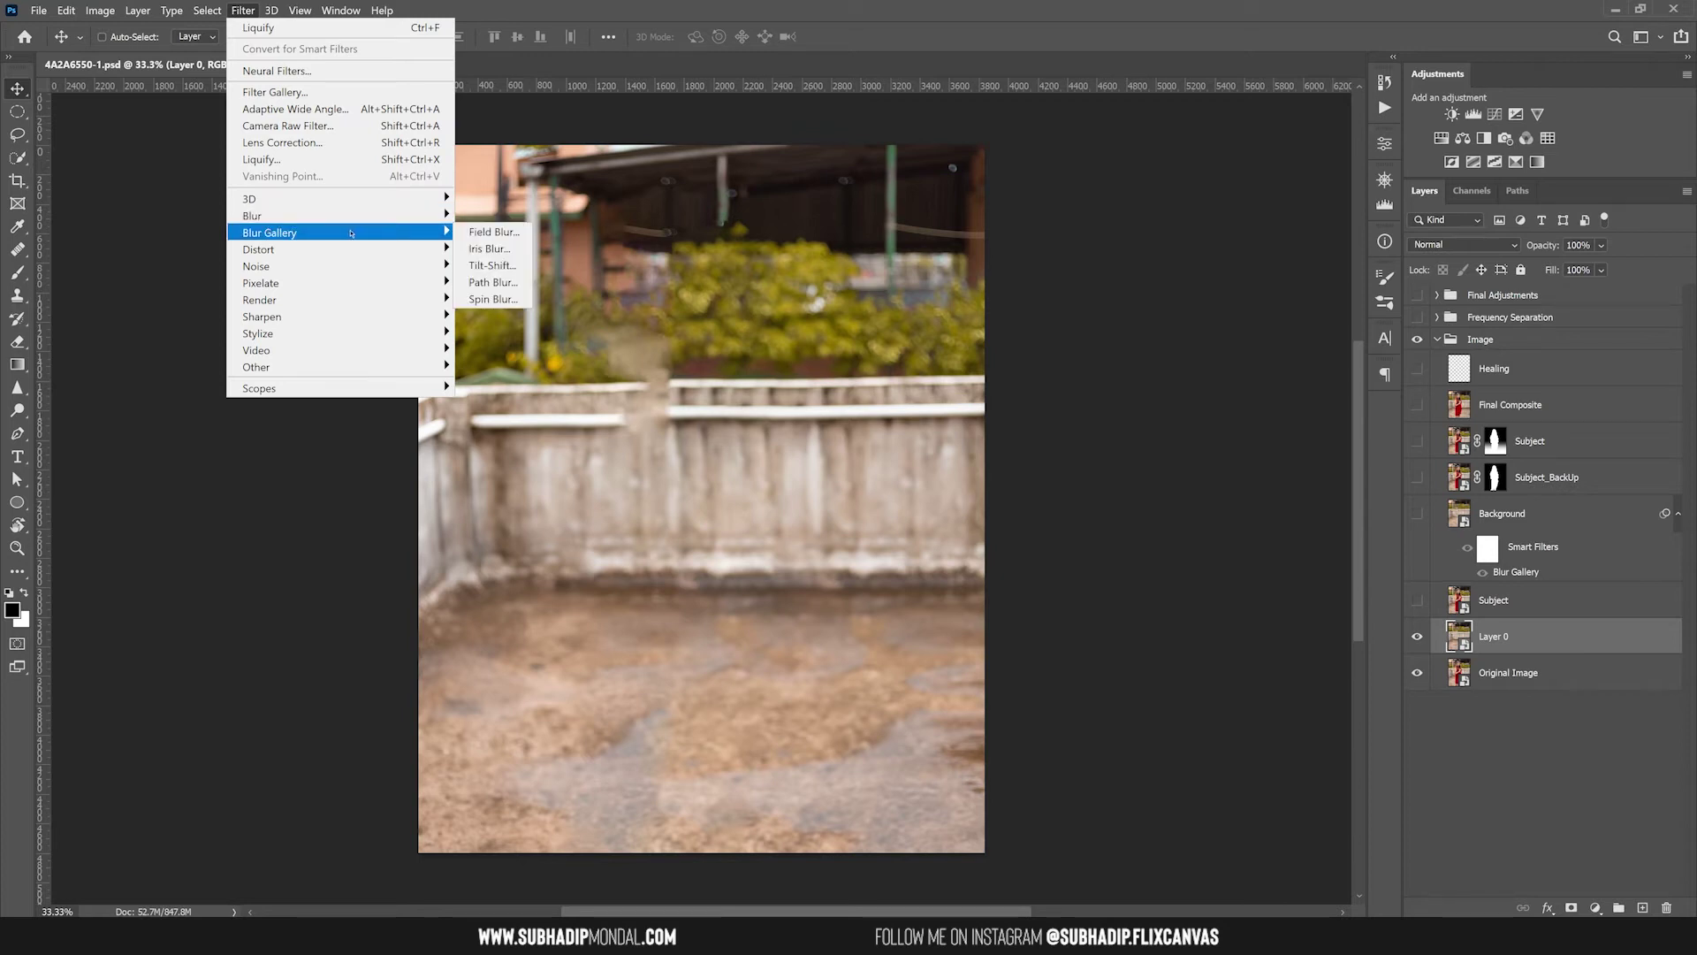
click(503, 232)
click(1664, 128)
text(150)
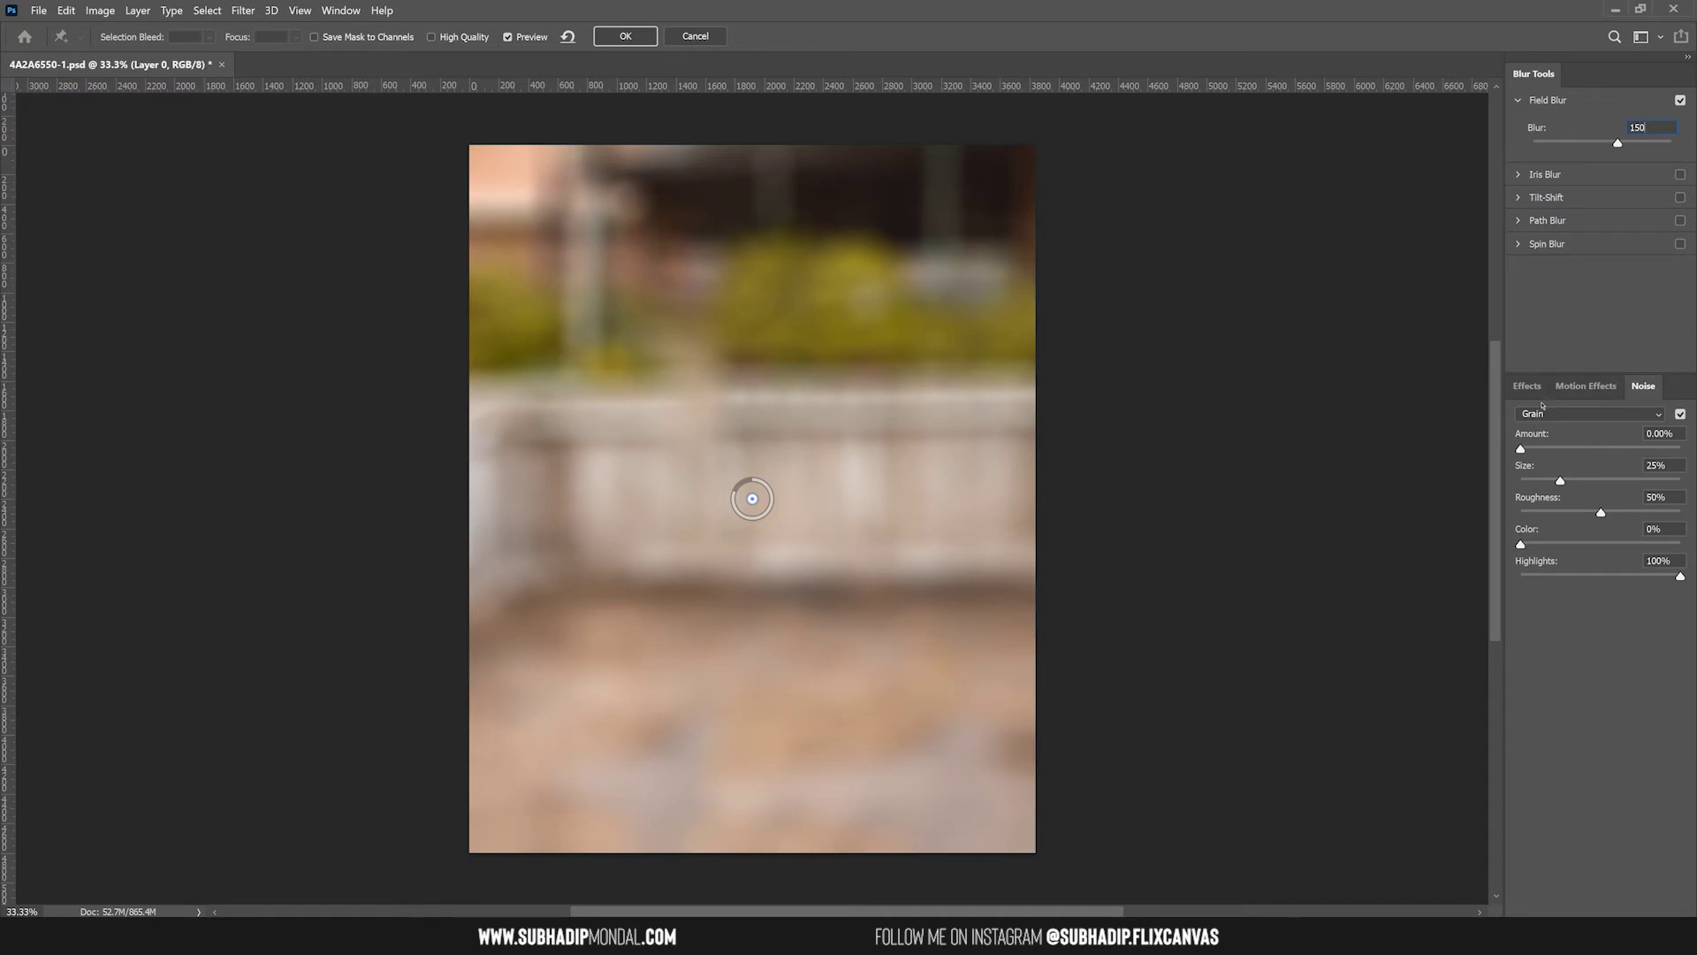
Step: Set the blur's grain noise amount to 5% and Light Bokeh to 25%, and accept the filter
drag(1677, 434, 1580, 441)
text(5)
click(1526, 387)
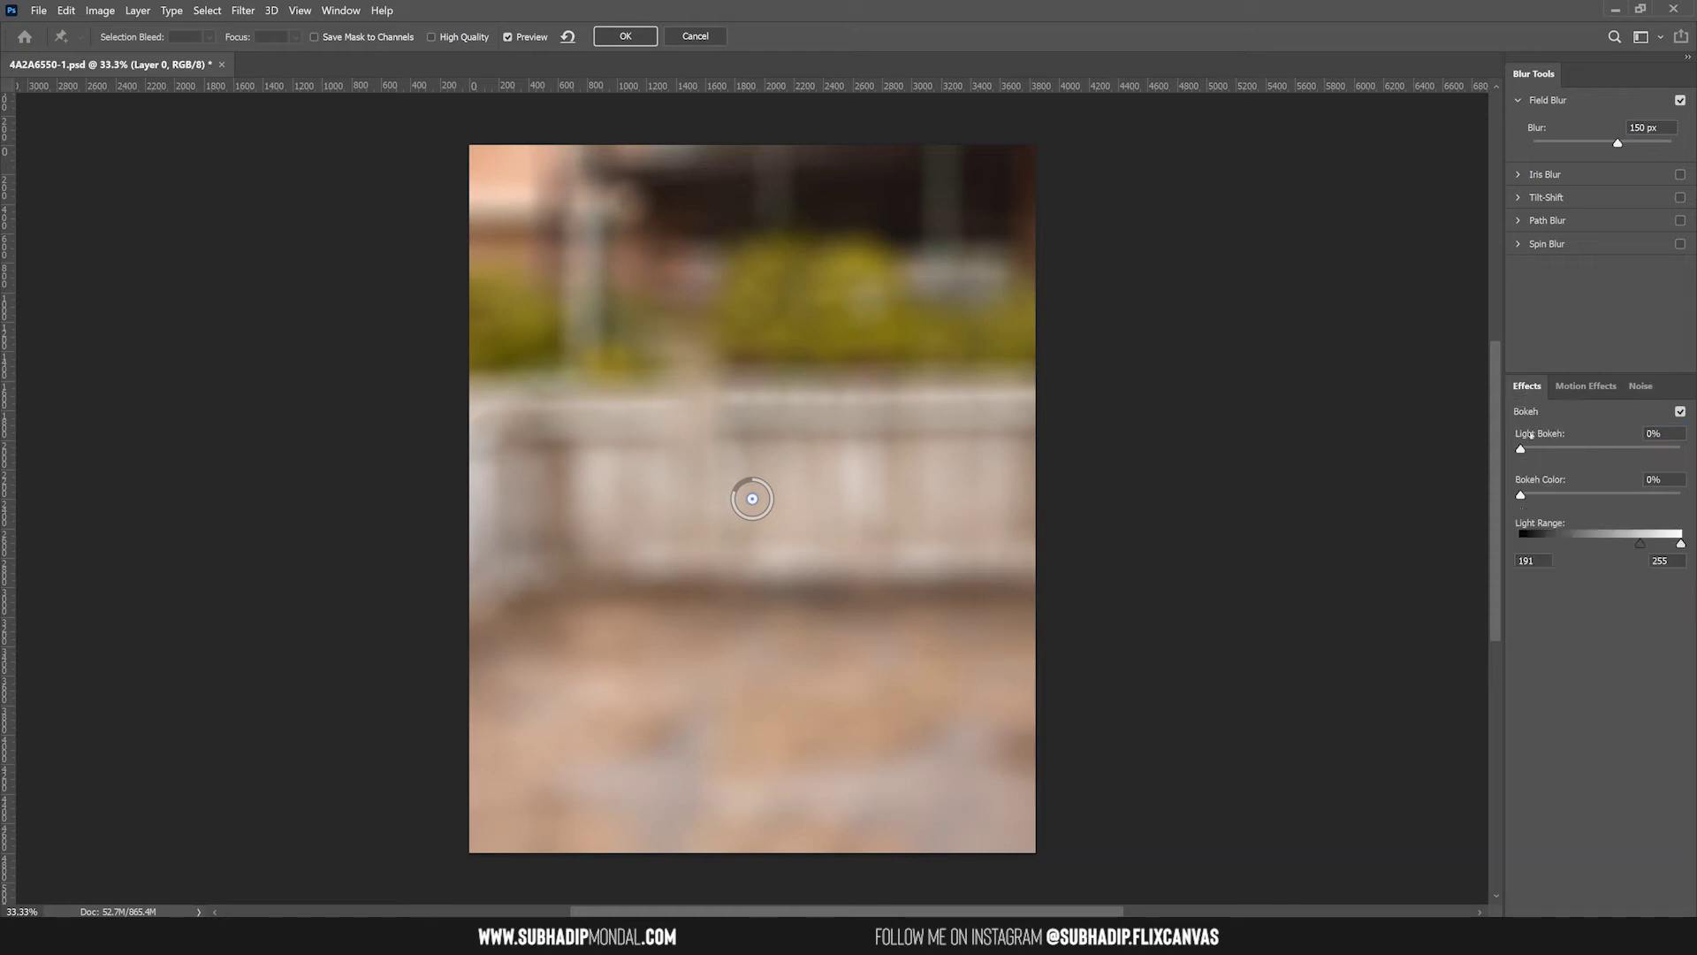
drag(1521, 449, 1562, 459)
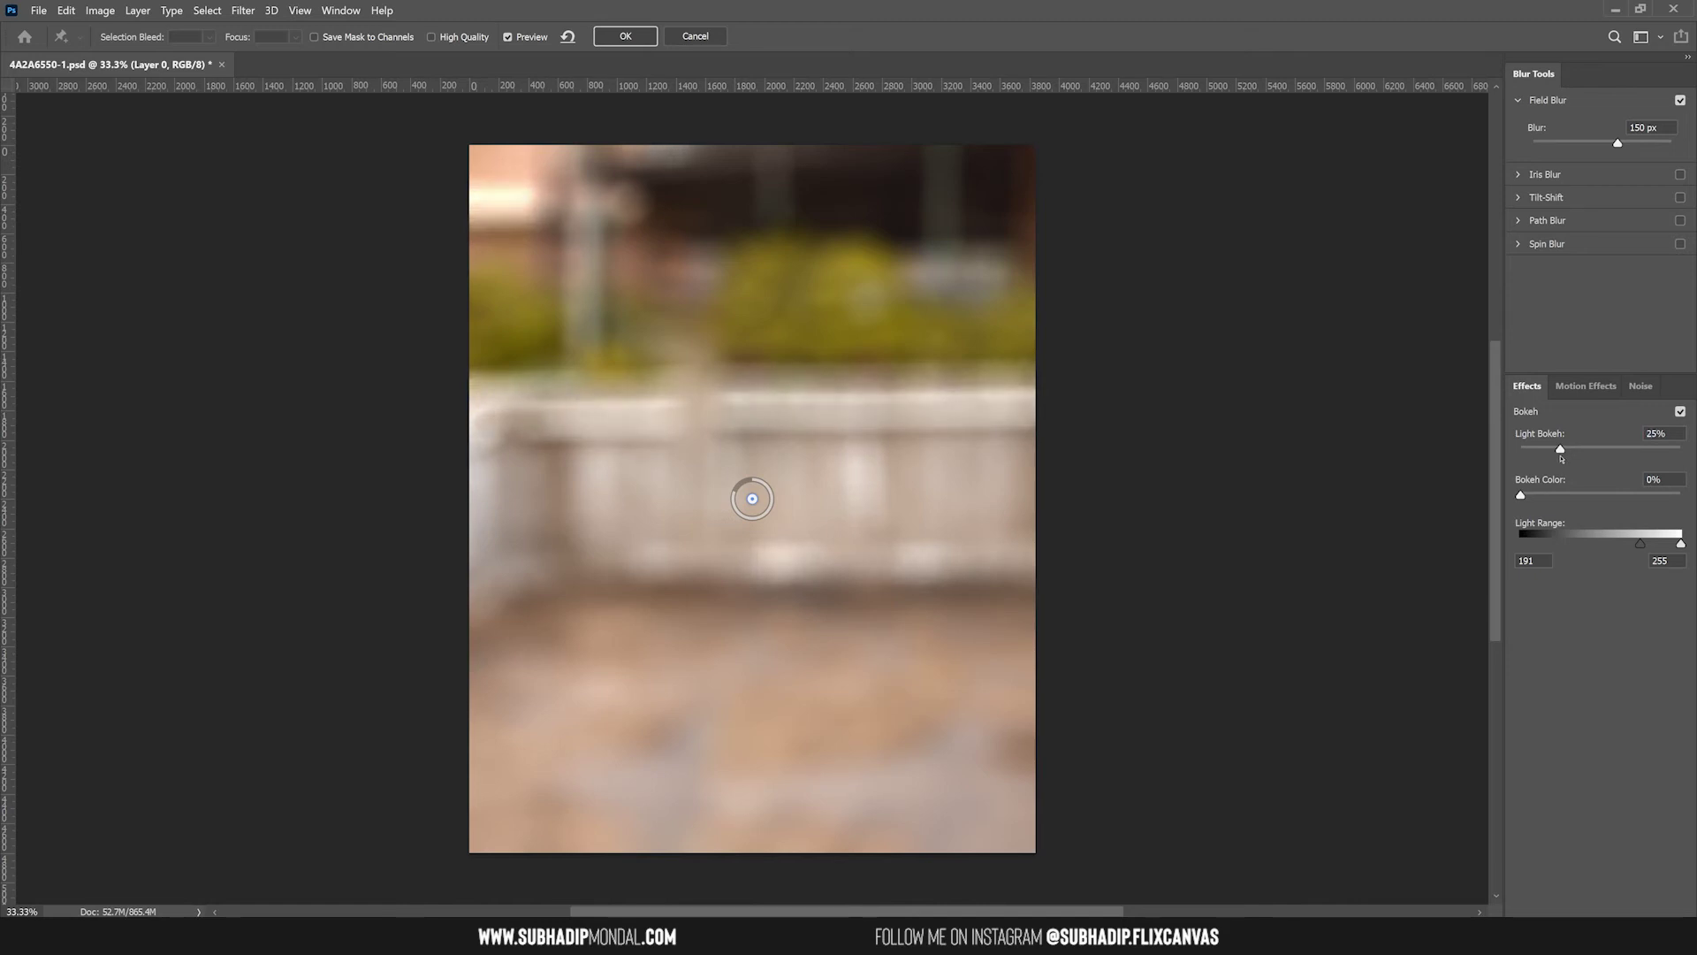
click(627, 37)
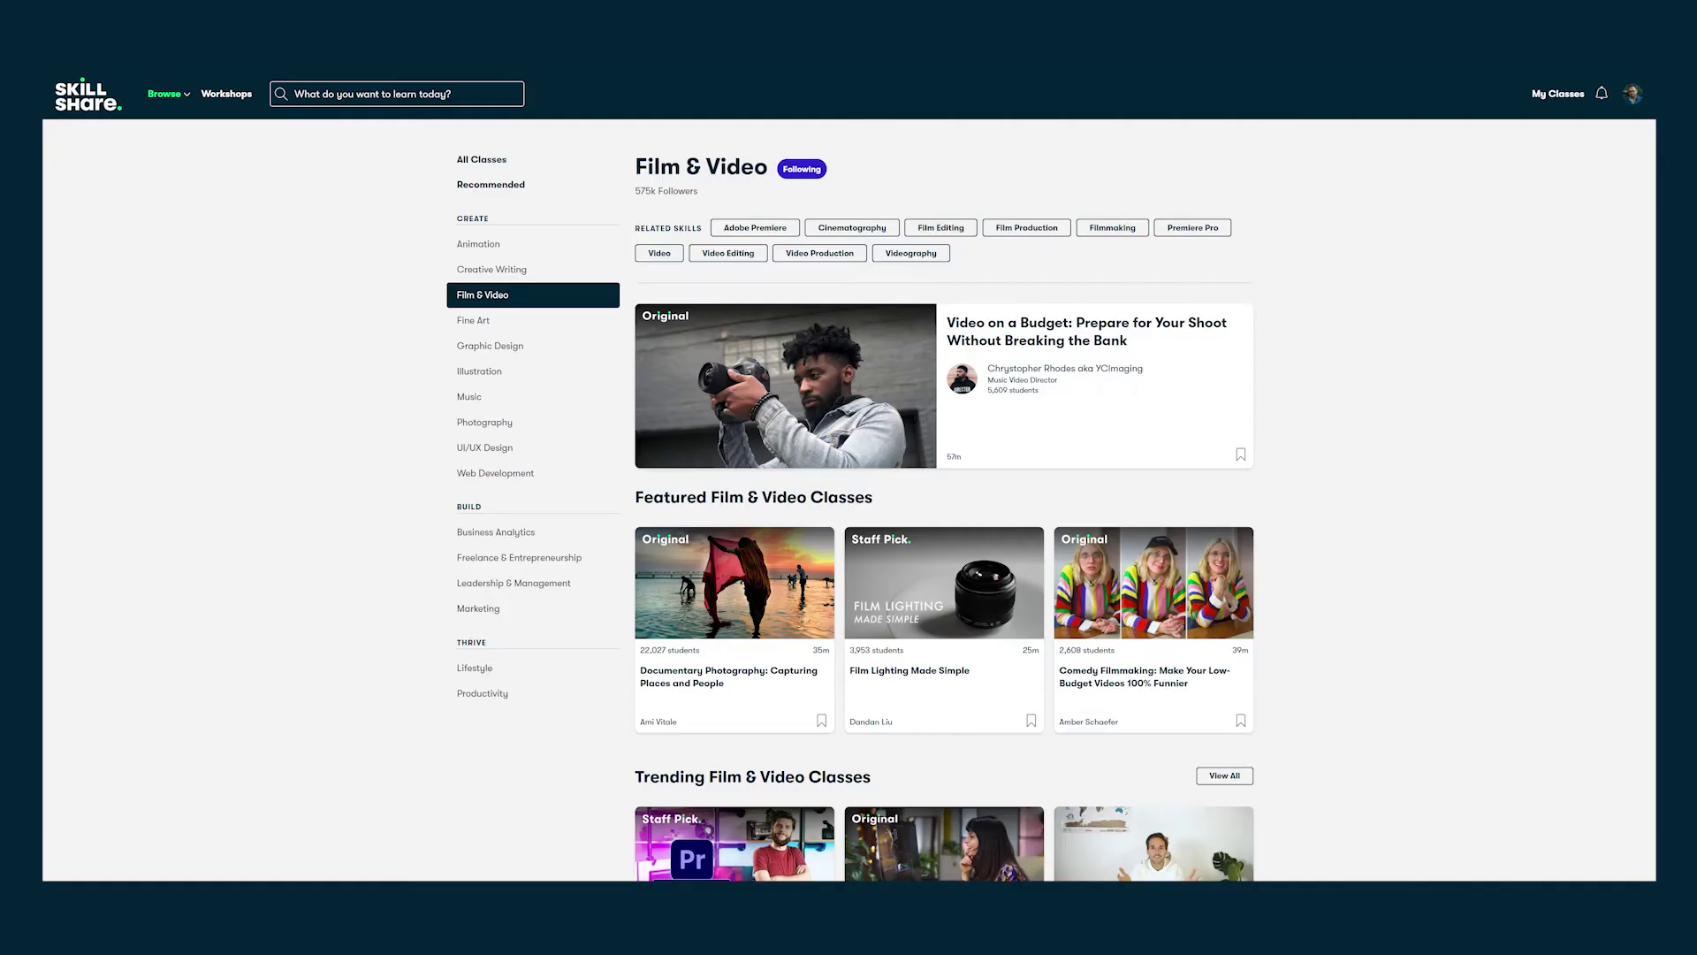
scroll(849, 500, down, 4)
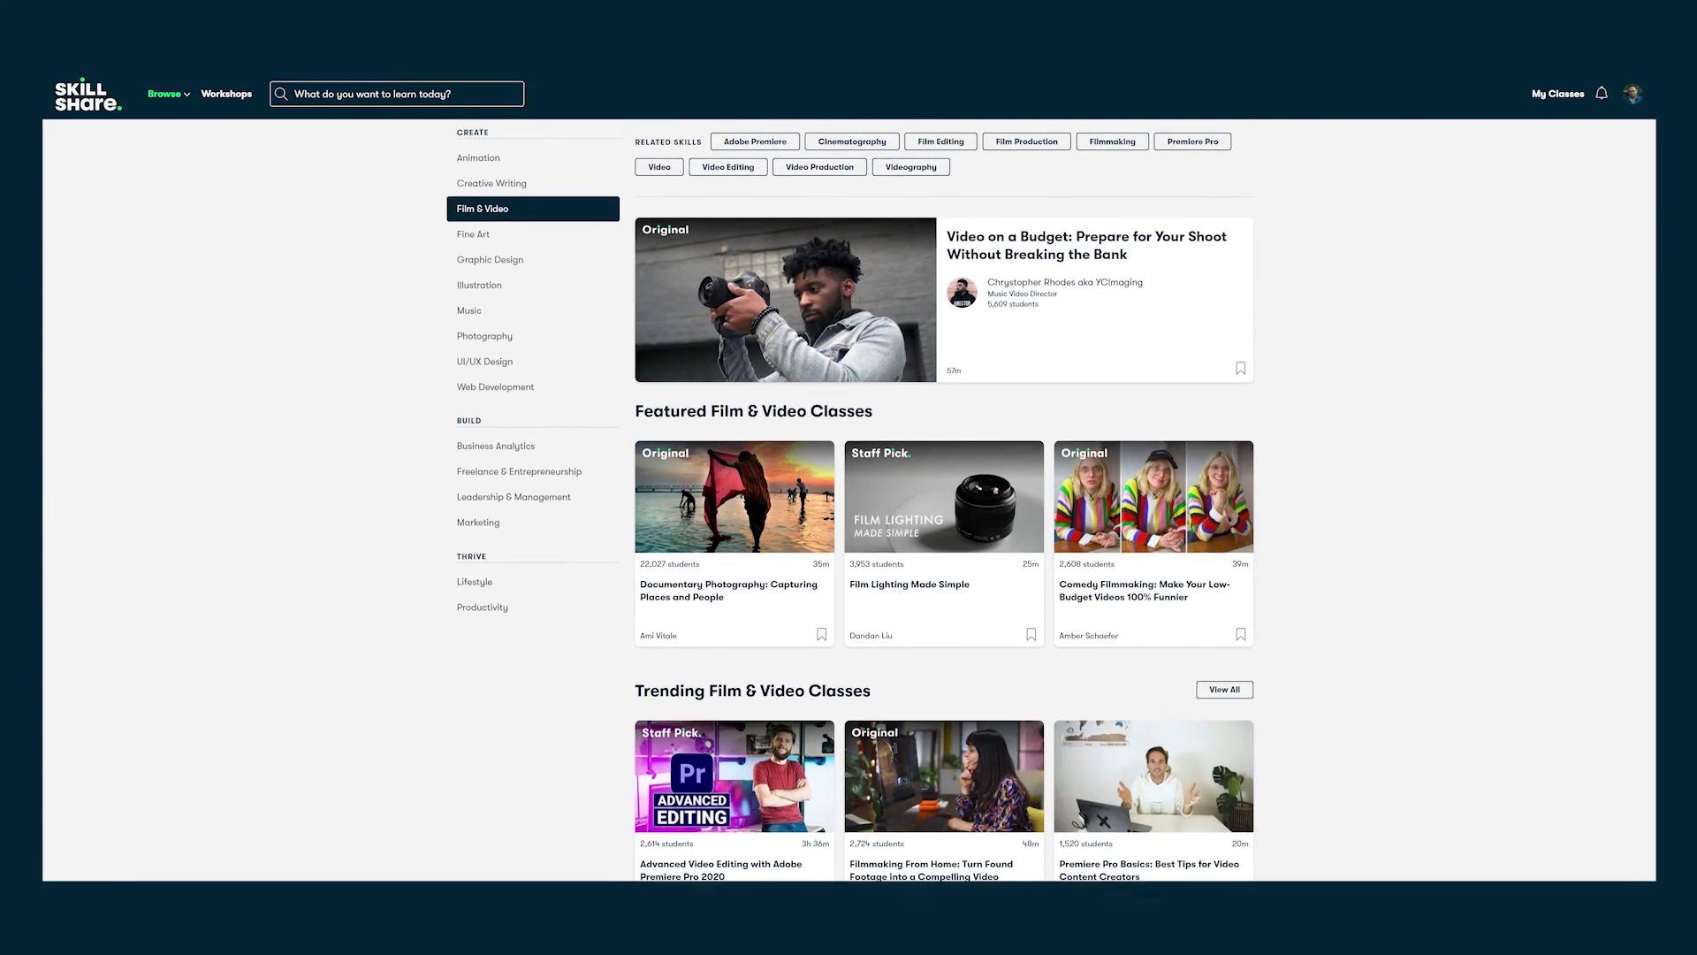
scroll(848, 501, down, 3)
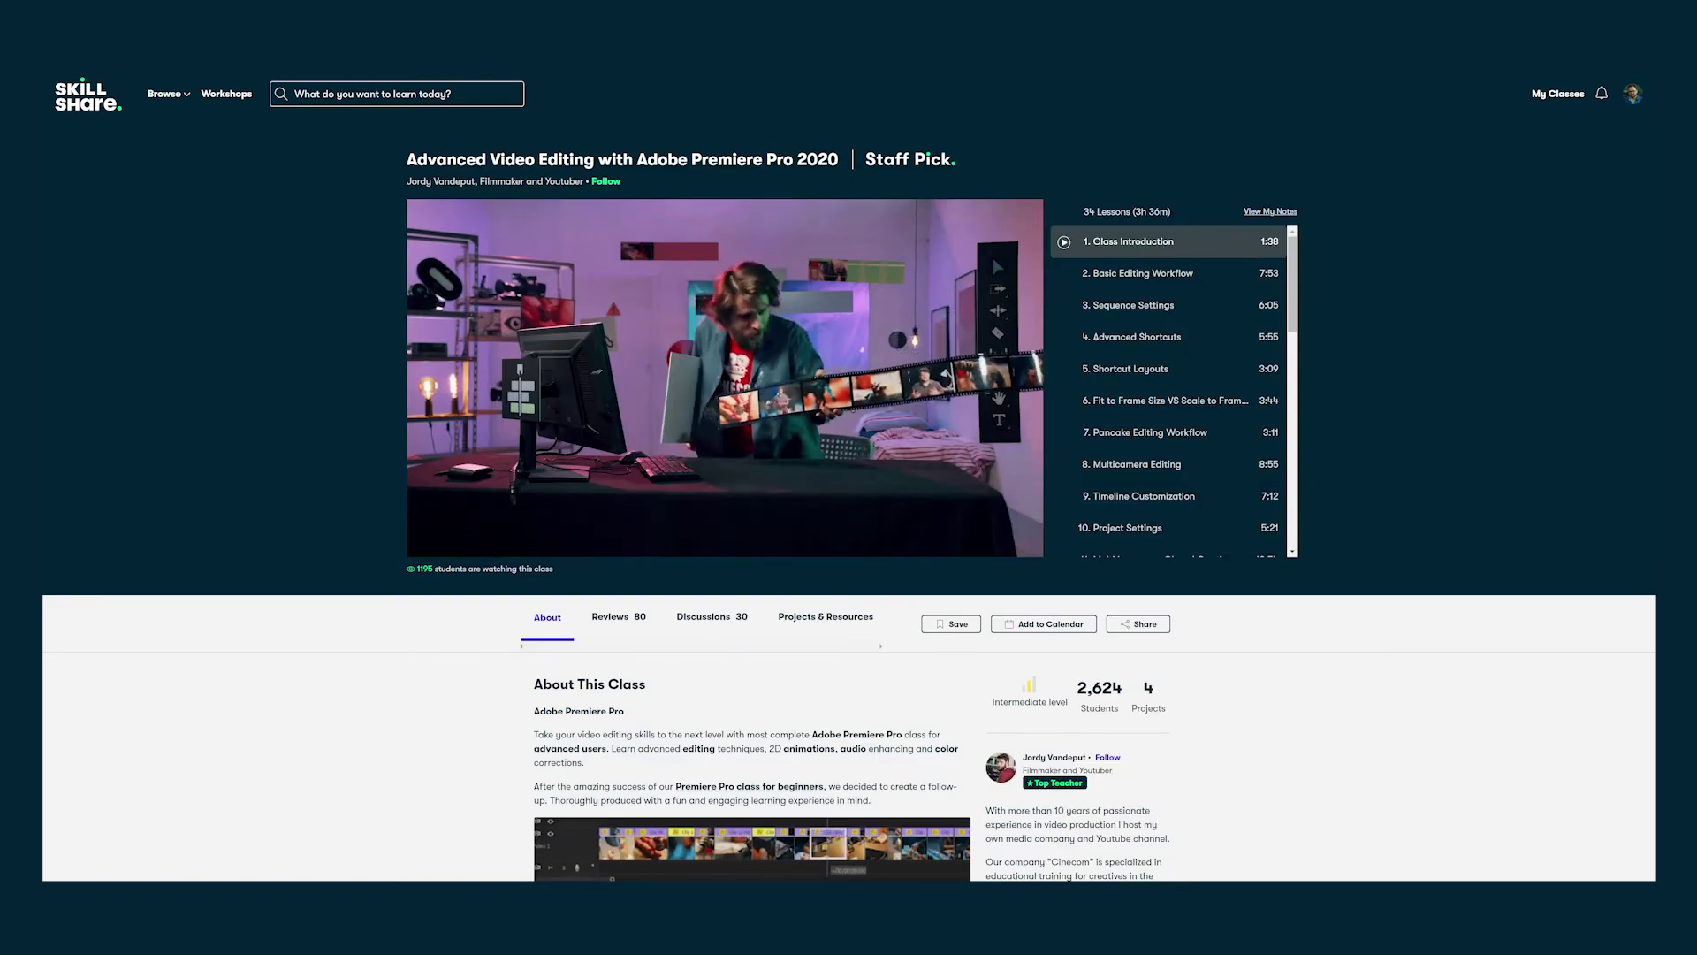
scroll(386, 555, down, 2)
scroll(849, 495, down, 10)
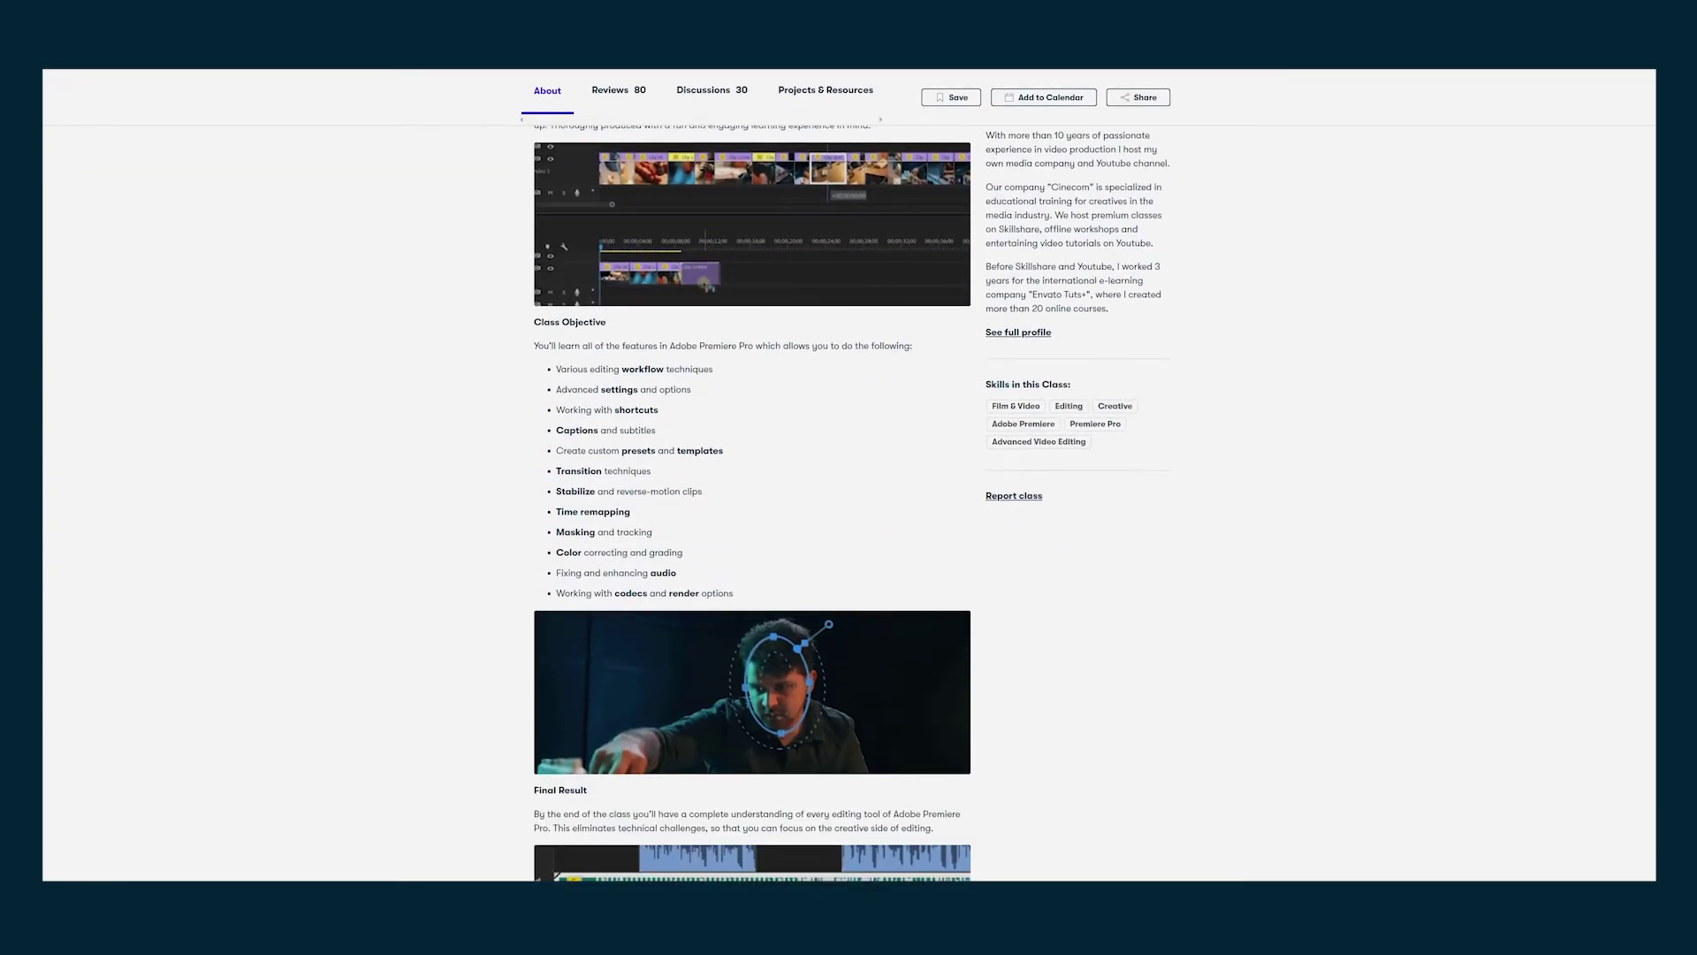
scroll(848, 495, down, 7)
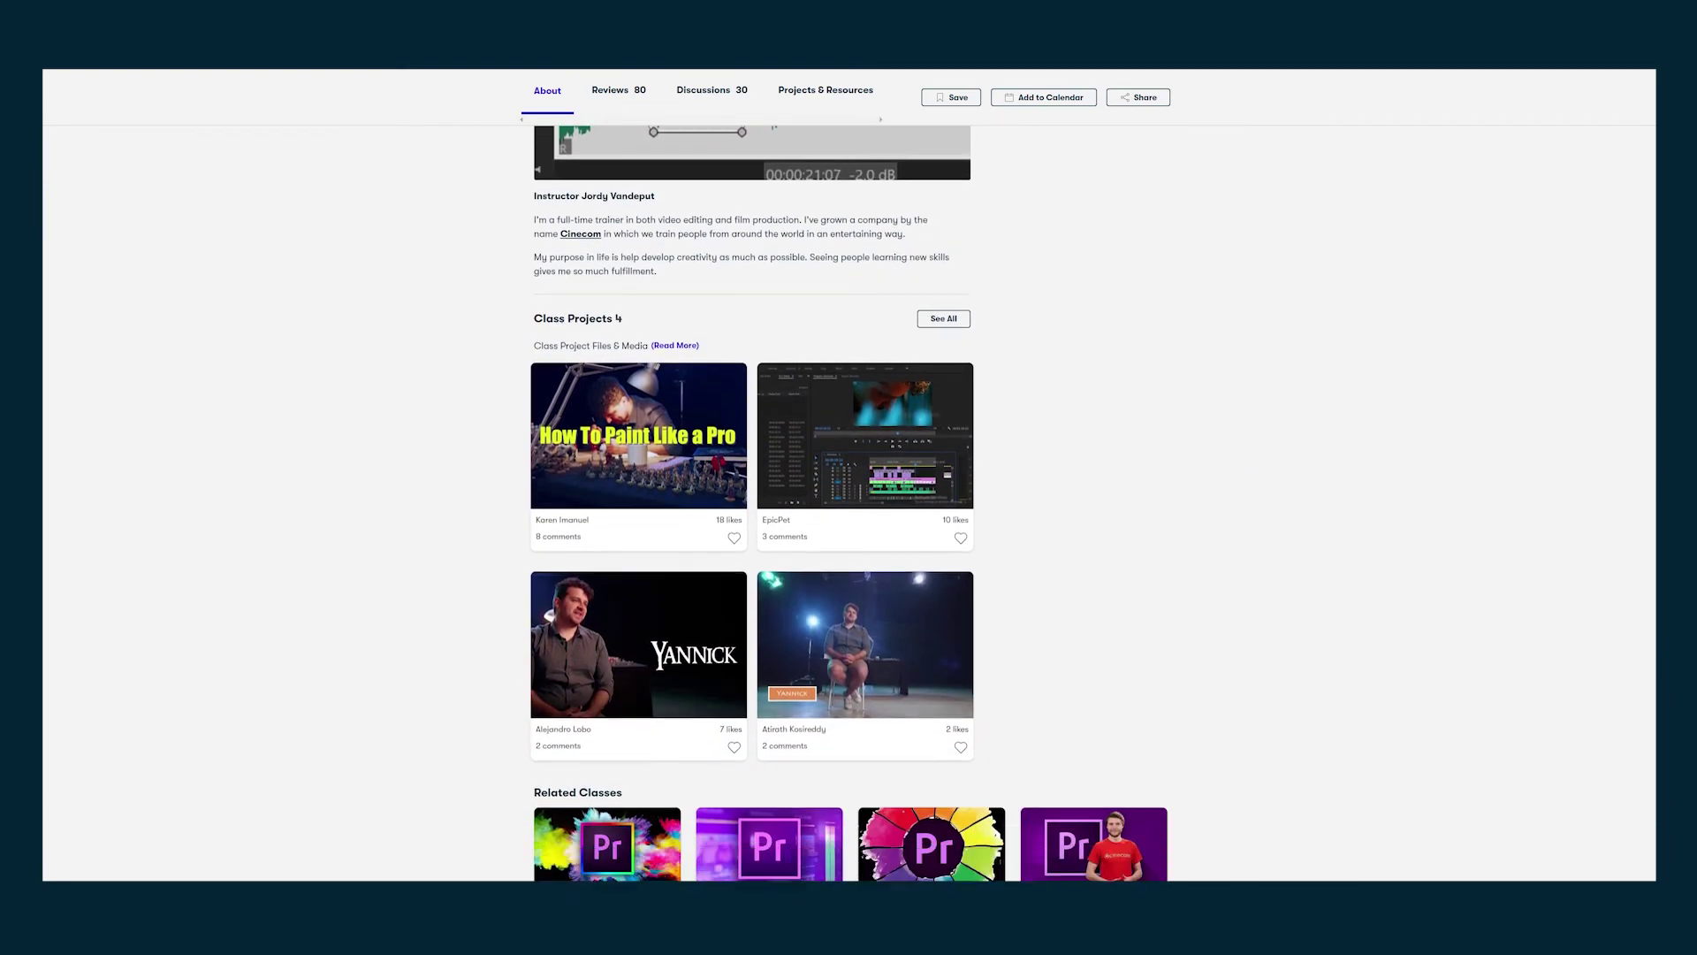
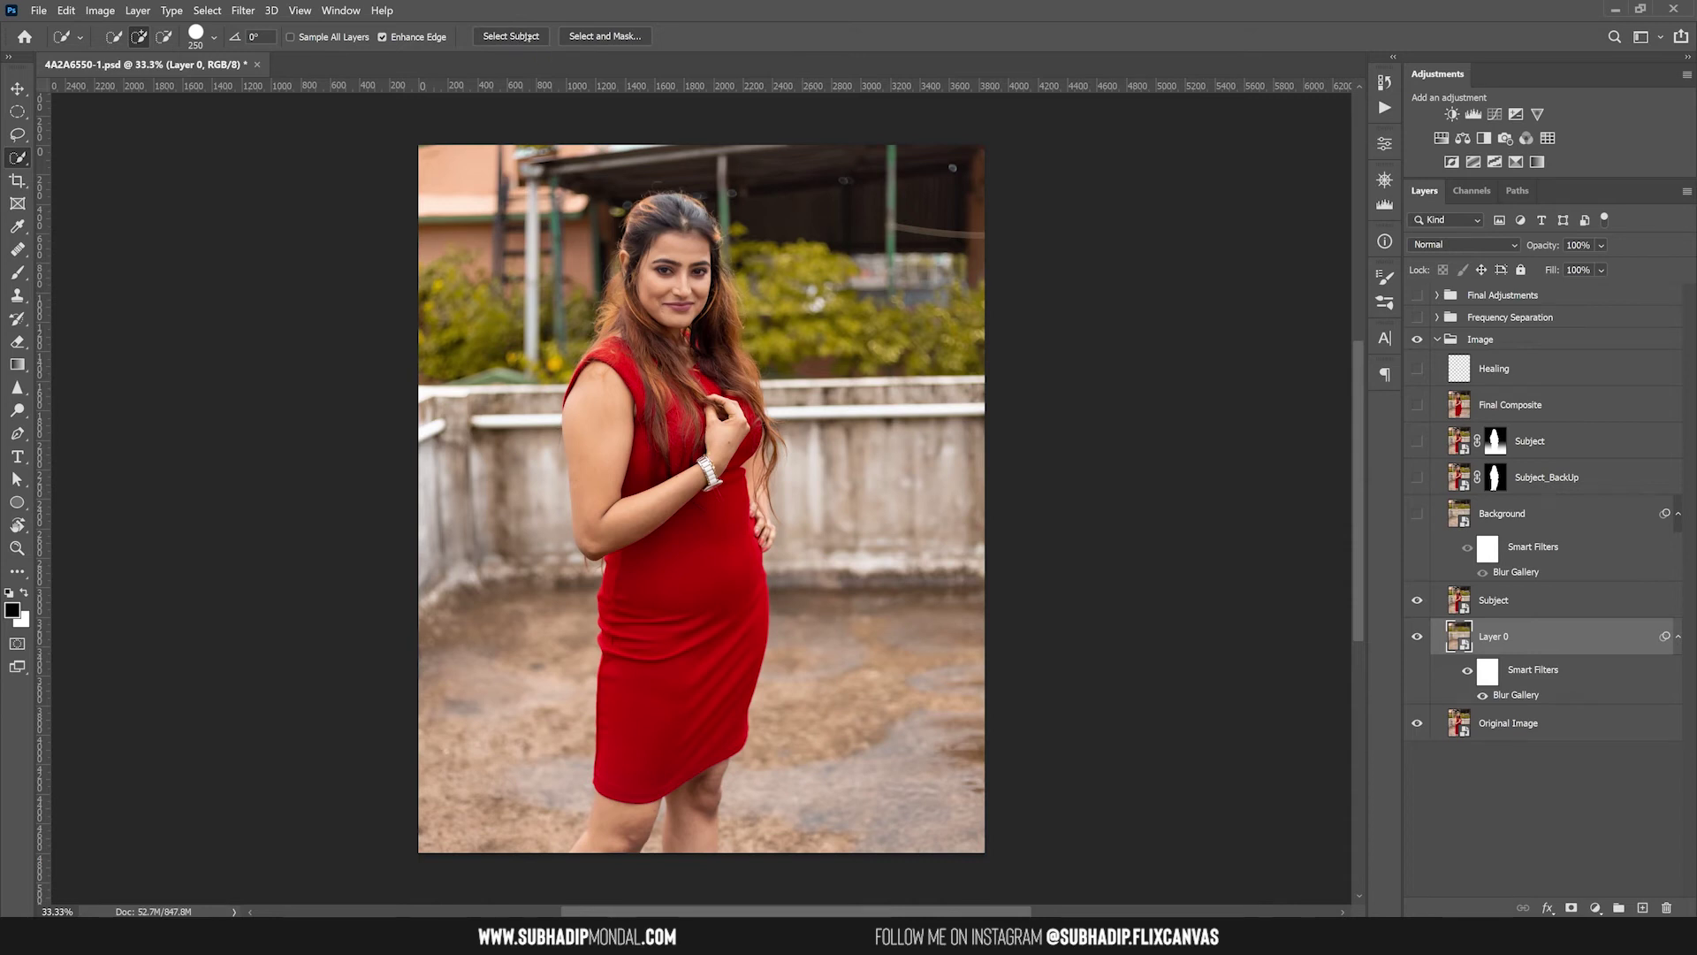
Step: Activate the Subject layer above the blurred background, try Quick Selection strokes over the woman, and clear the selection
key(alt+])
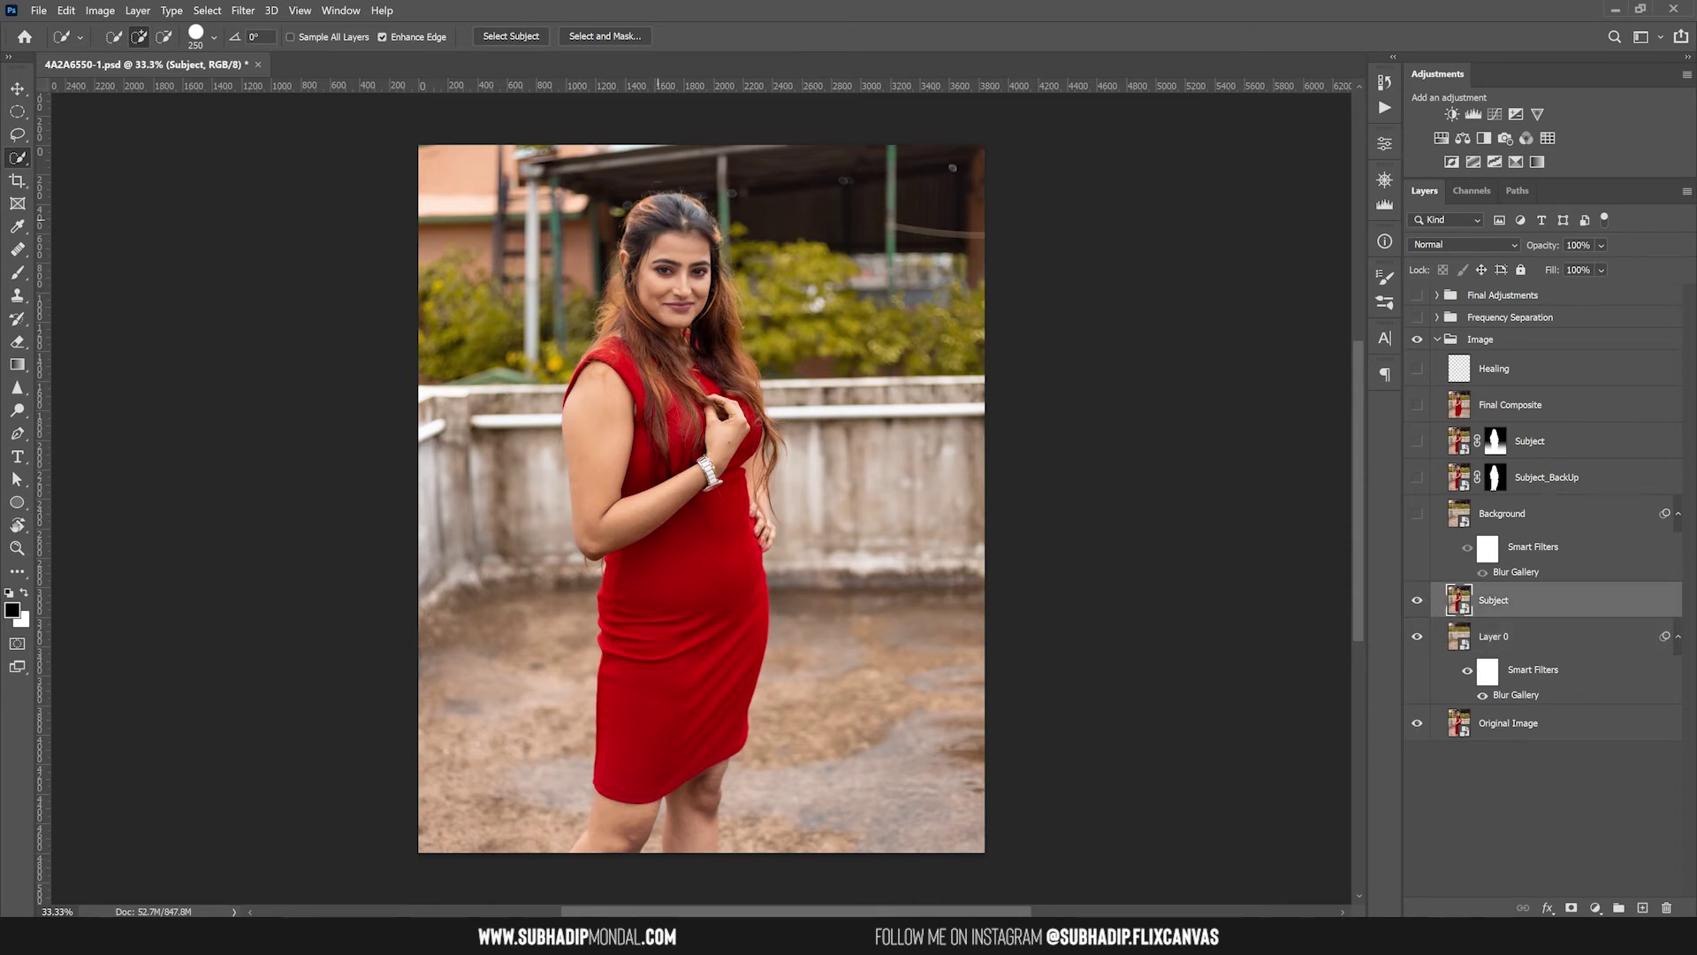
drag(660, 254, 677, 398)
drag(638, 520, 609, 449)
key(ctrl+d)
Step: Select the woman automatically with Select Subject and add a layer mask to the Subject layer from the selection
click(517, 36)
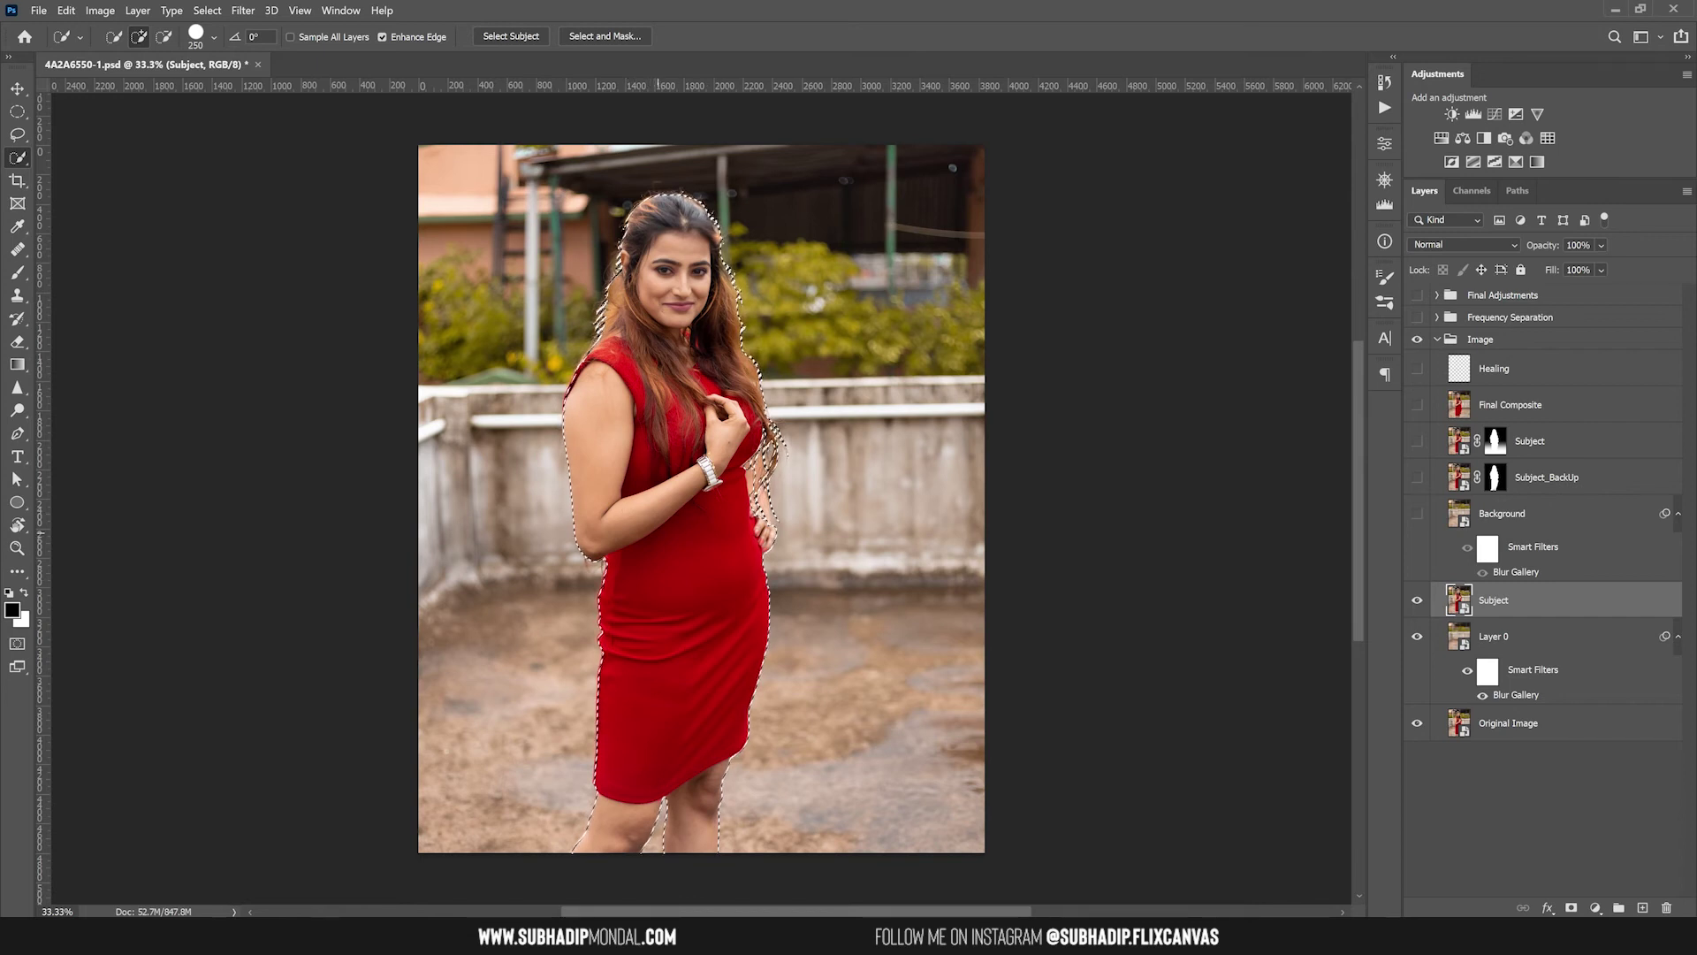
key(alt)
scroll(765, 487, up, 6)
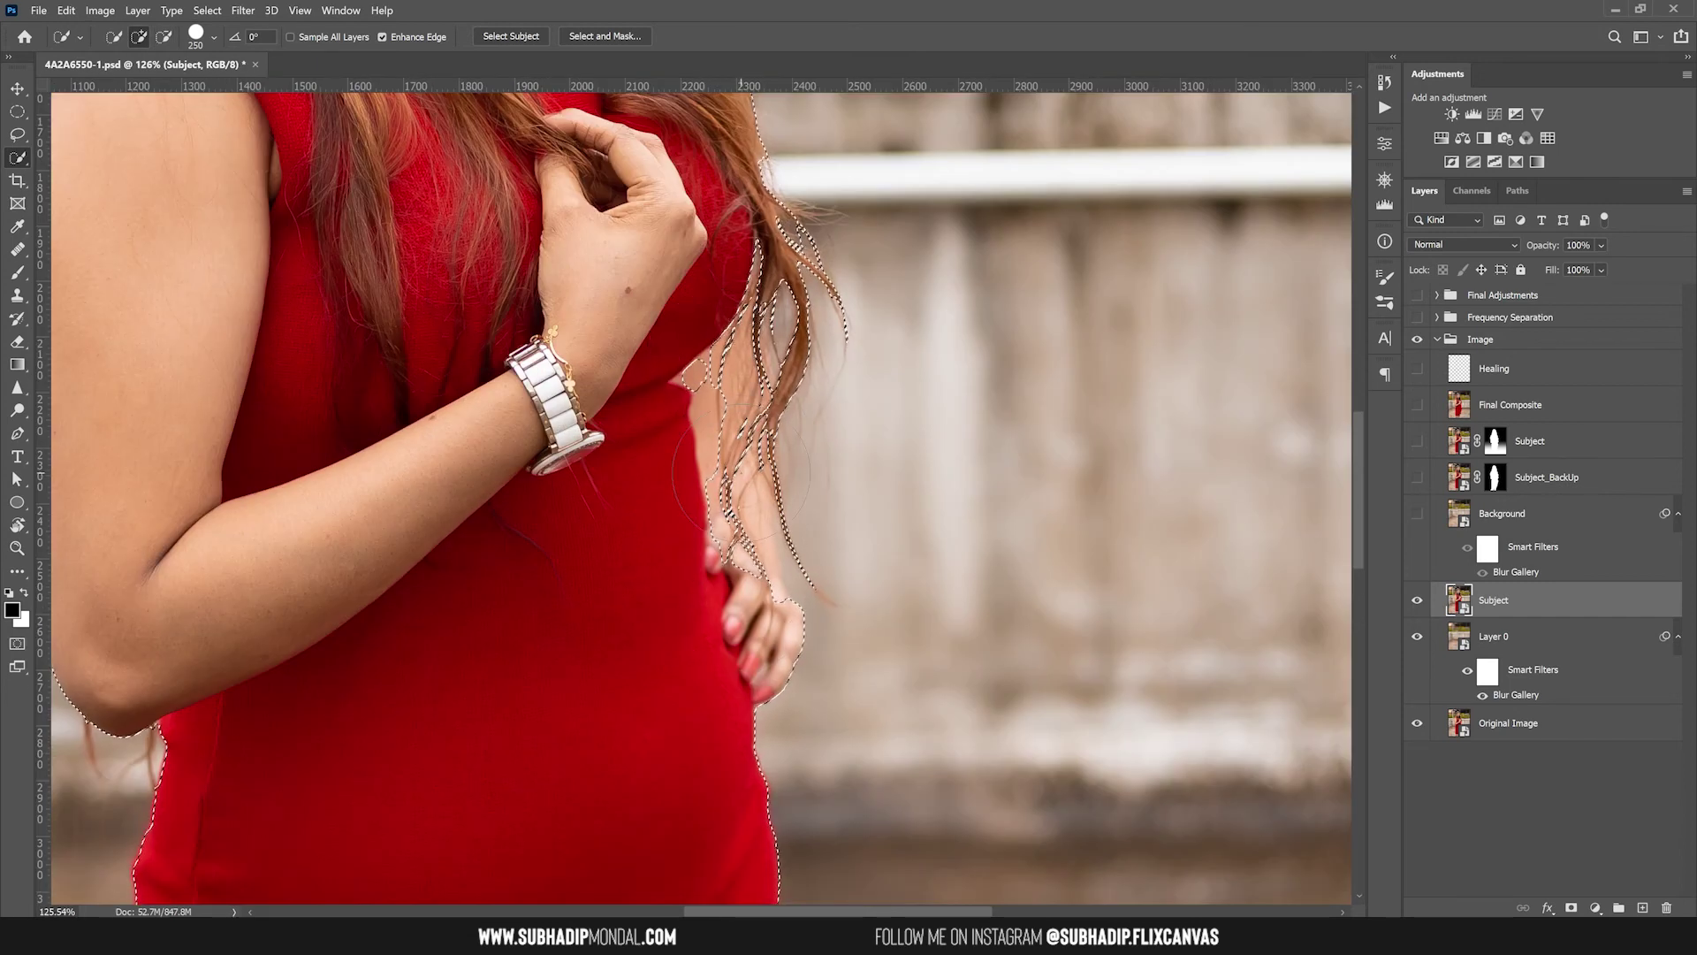
scroll(741, 473, down, 6)
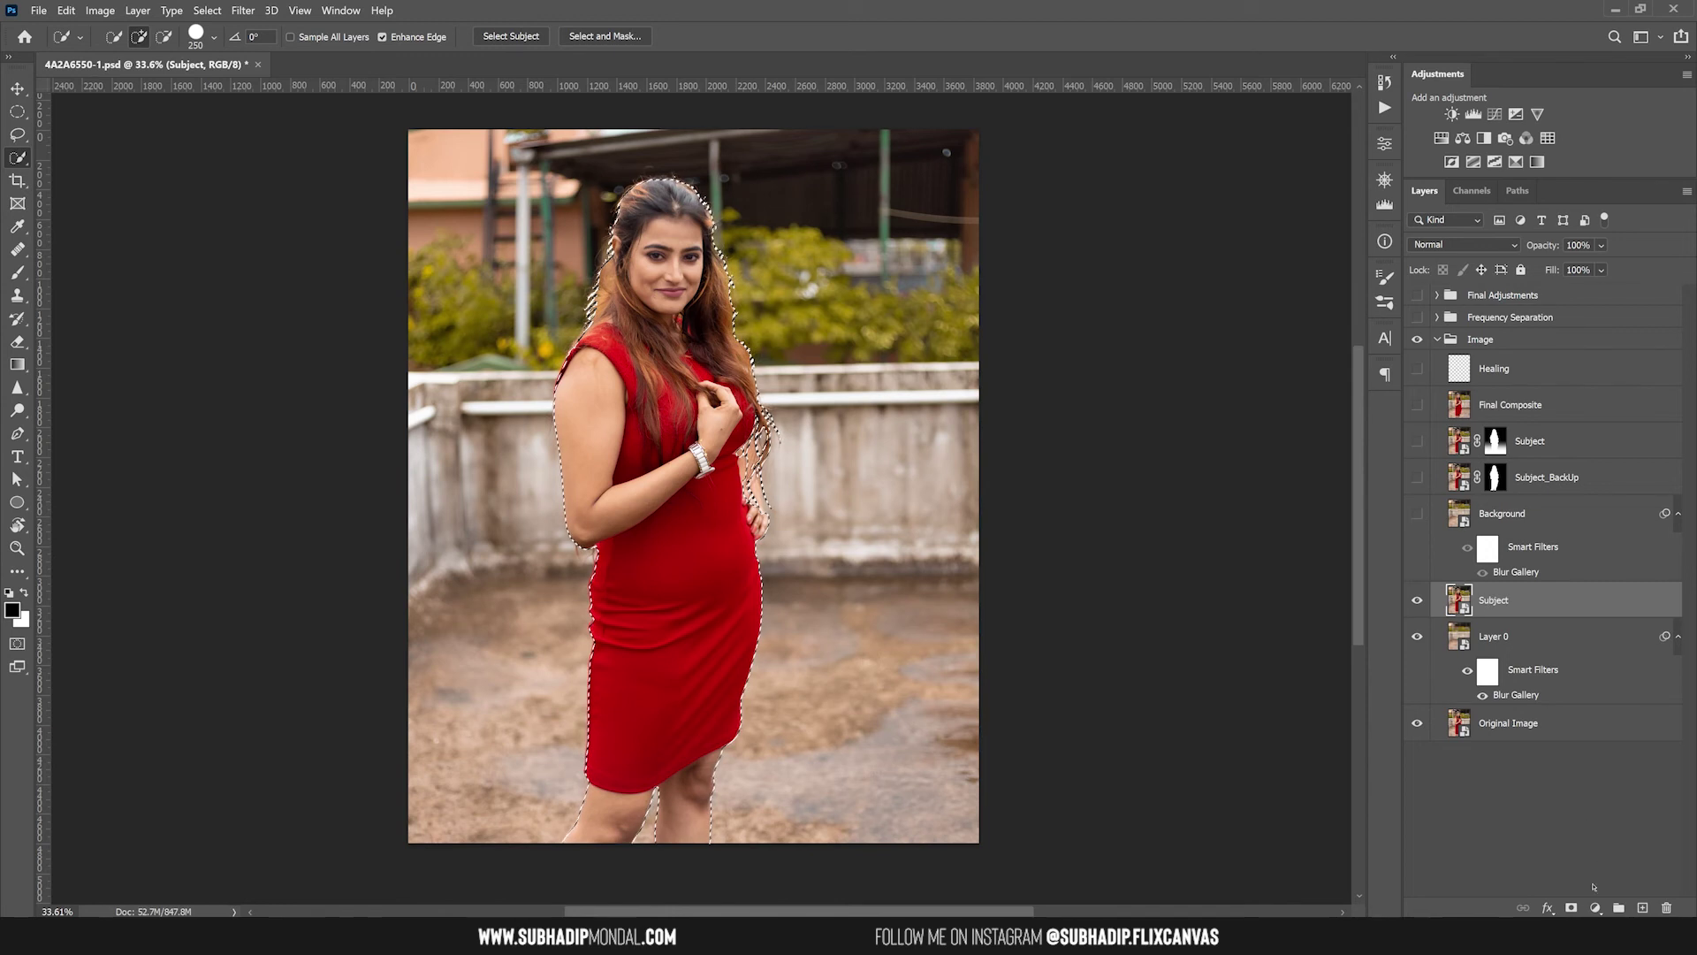
click(1571, 908)
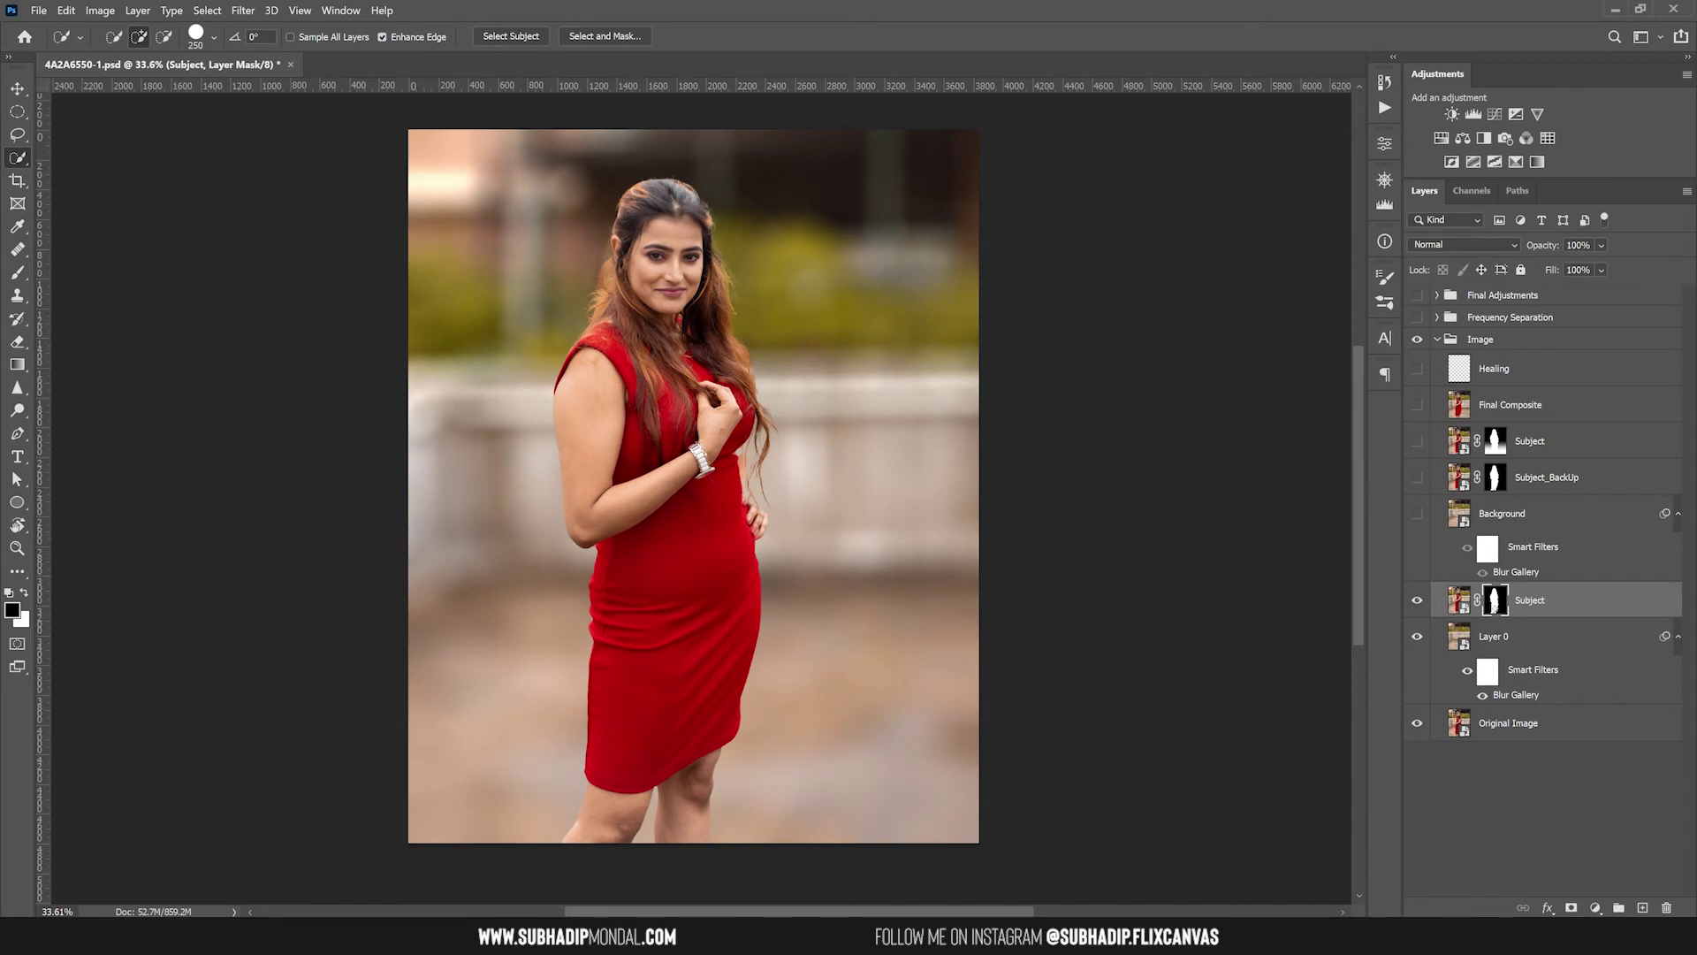
Step: Paint white with a soft brush on the Subject mask to restore the rear arm and hair strands beside her waist
scroll(738, 497, up, 8)
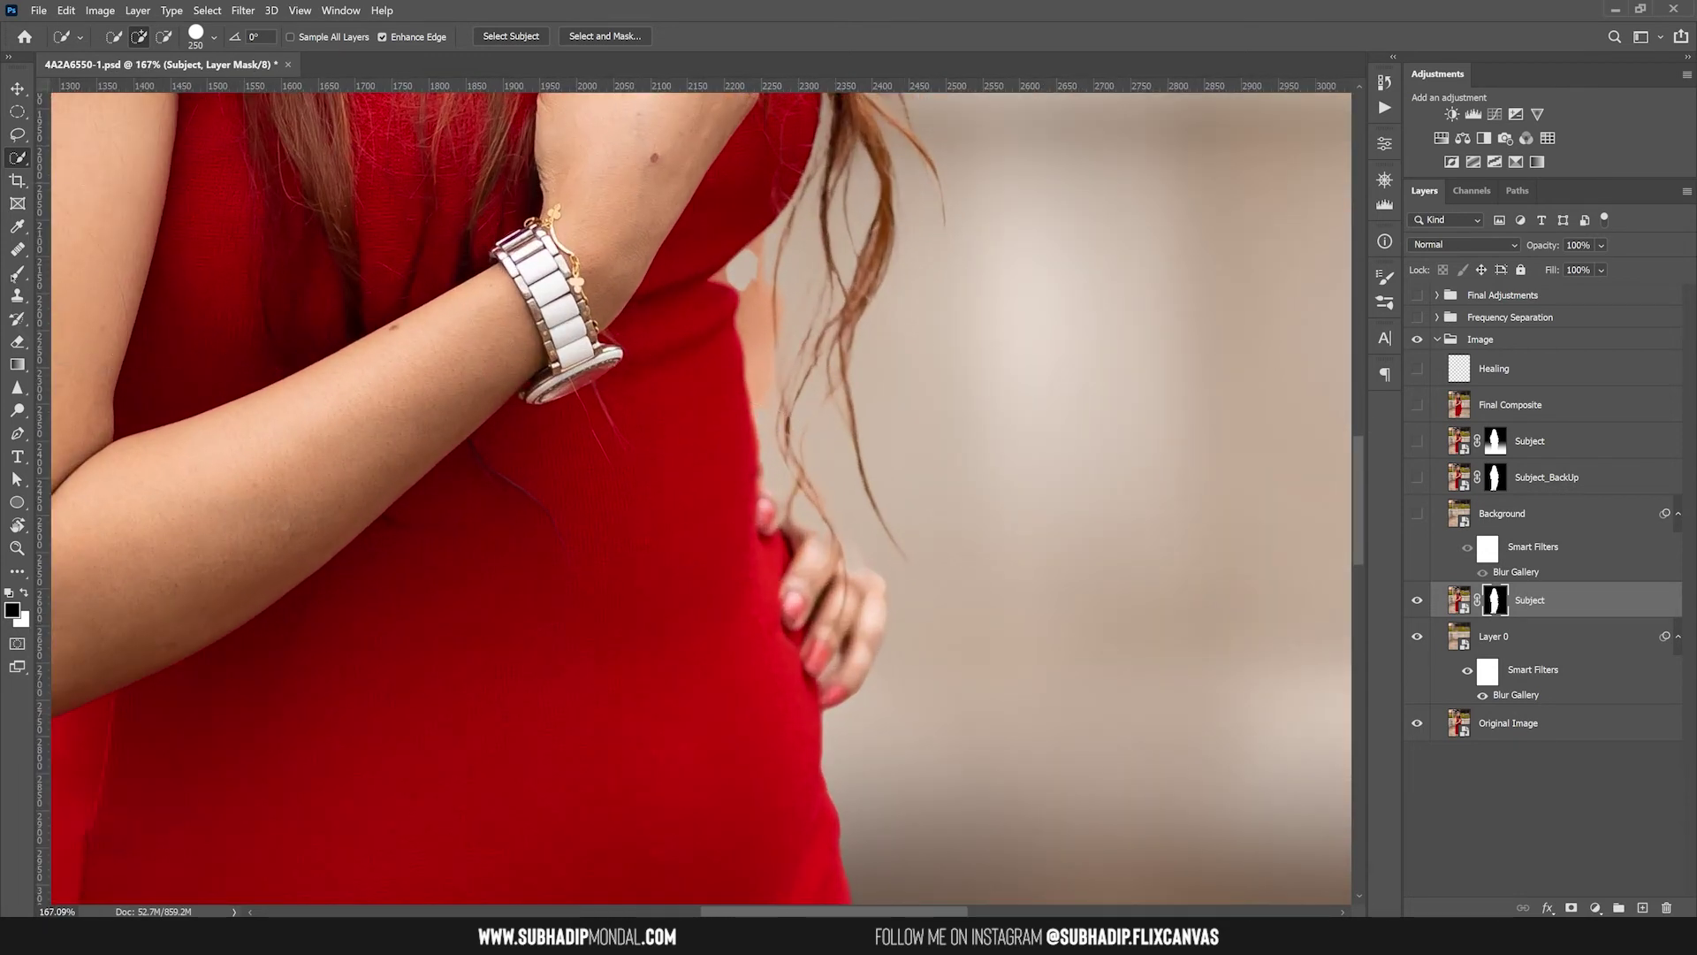
click(17, 274)
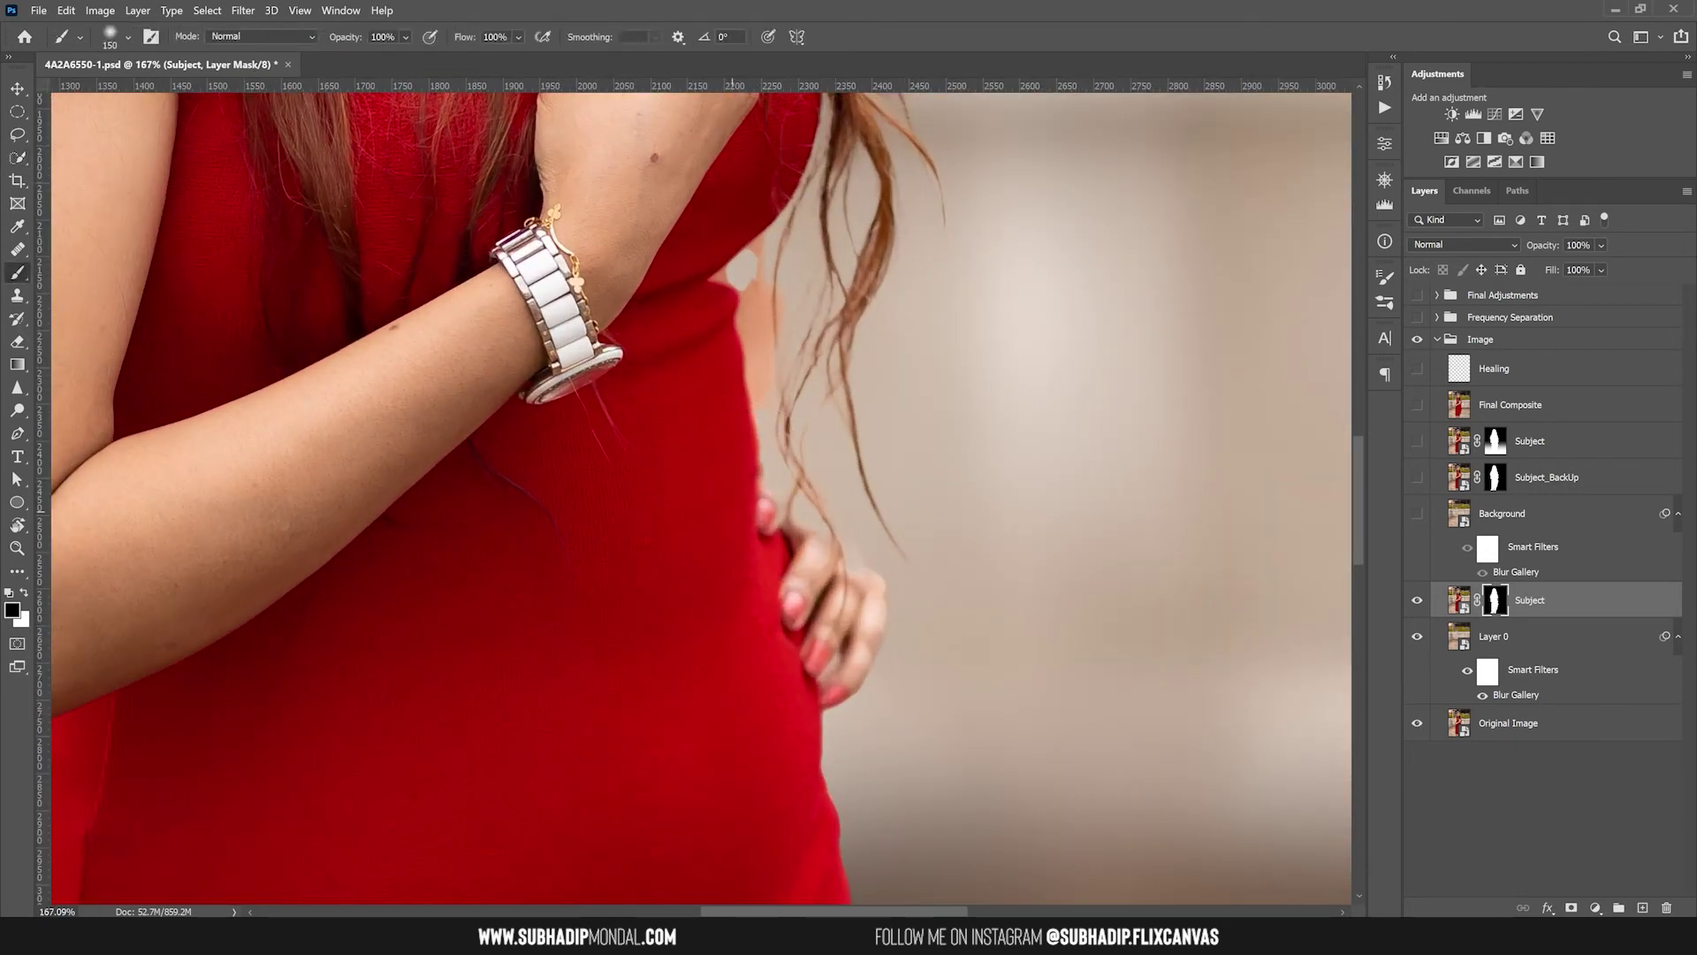
scroll(770, 478, up, 1)
key(x)
mouse_move(771, 472)
mouse_down()
mouse_move(752, 189)
mouse_move(768, 203)
mouse_move(763, 327)
mouse_up()
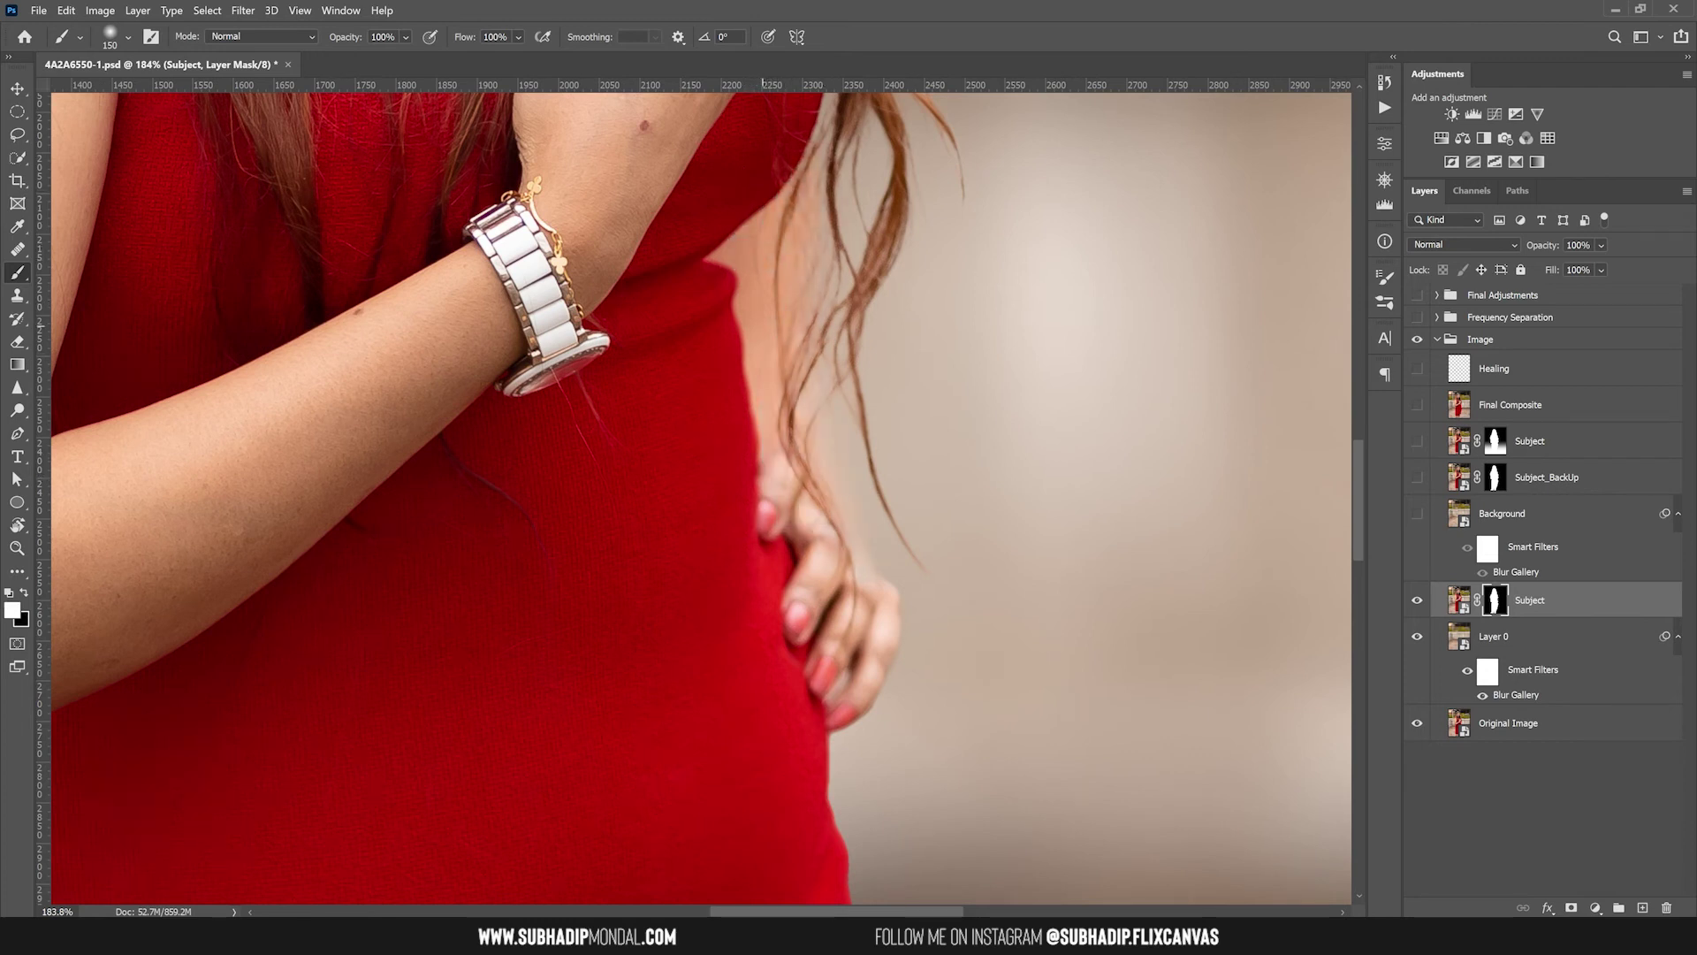
mouse_move(779, 490)
mouse_down()
mouse_move(795, 654)
mouse_move(765, 146)
mouse_up()
scroll(978, 541, down, 8)
drag(992, 448, 953, 643)
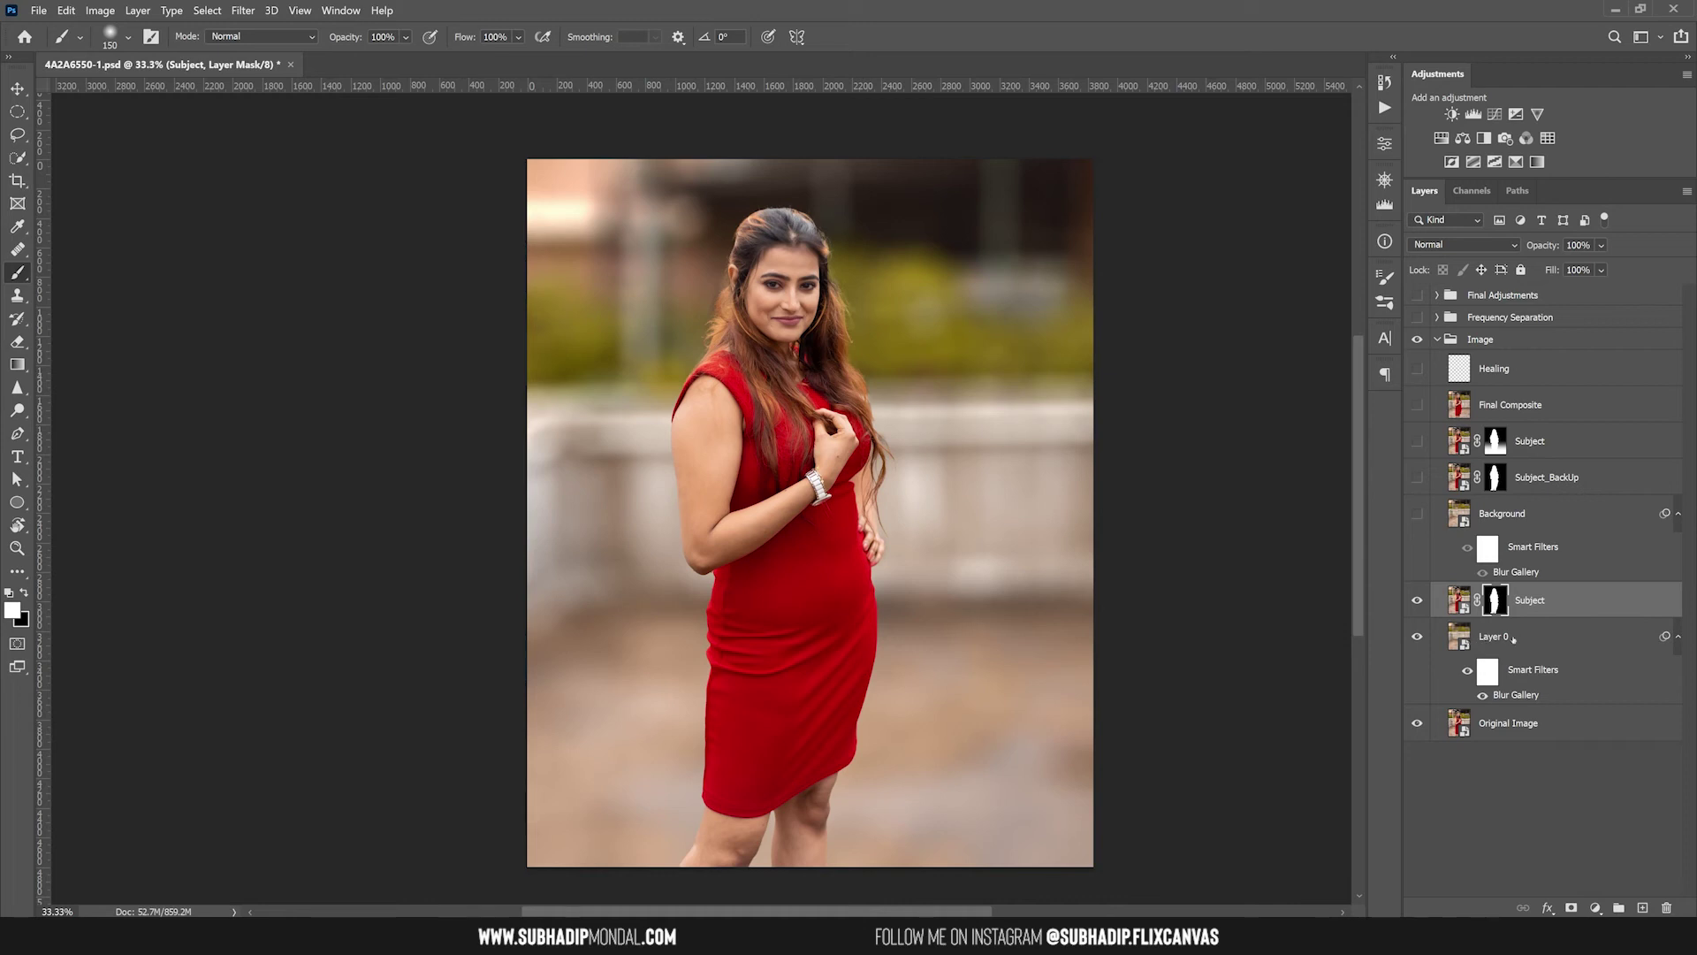
Step: Reduce the background layer's Field Blur to 70 px and compare the composite with the original image
double_click(1515, 695)
drag(1618, 142, 1598, 146)
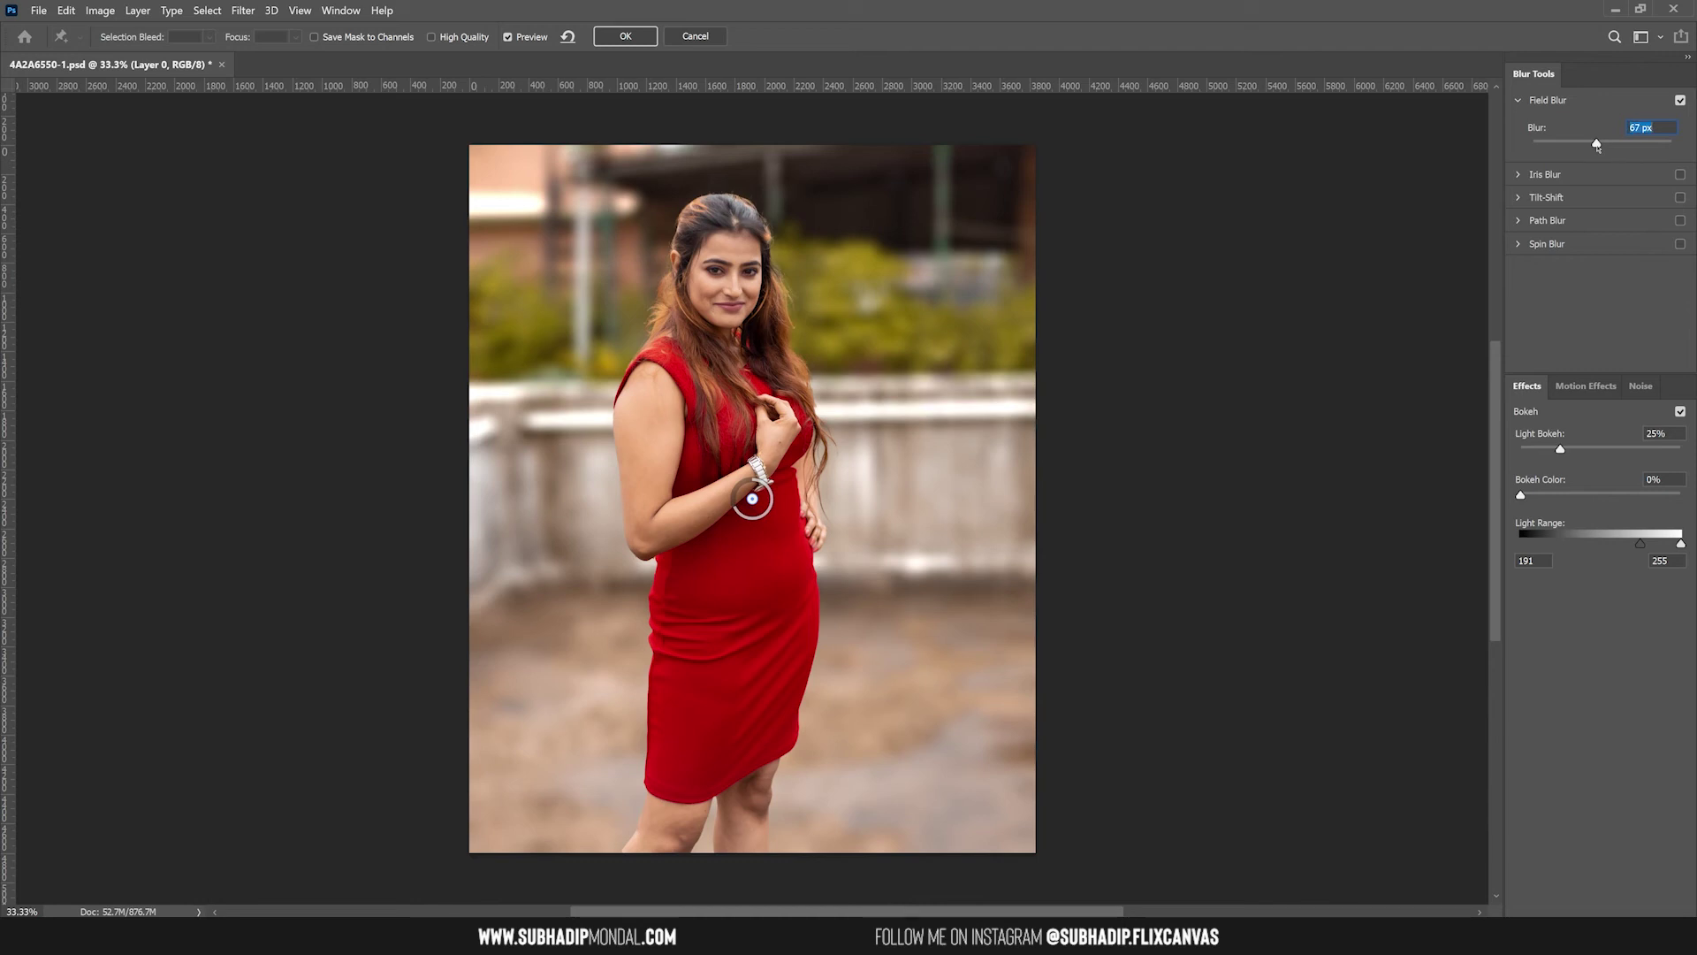
text(70)
click(622, 36)
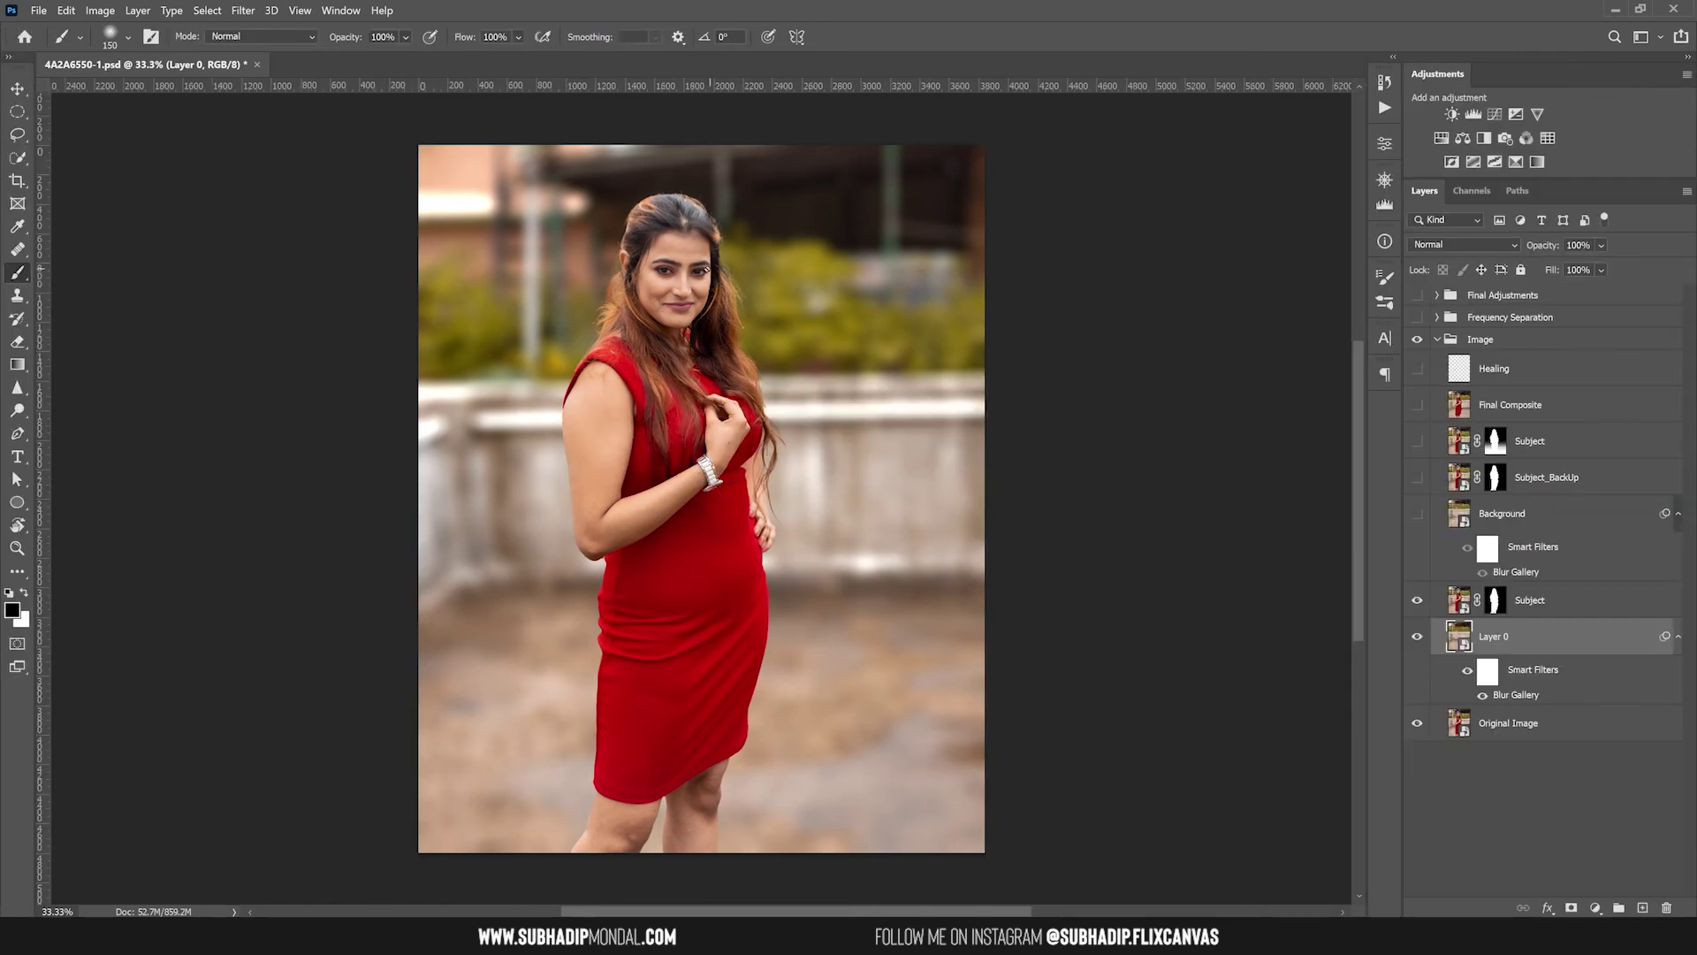
drag(1414, 604, 1417, 639)
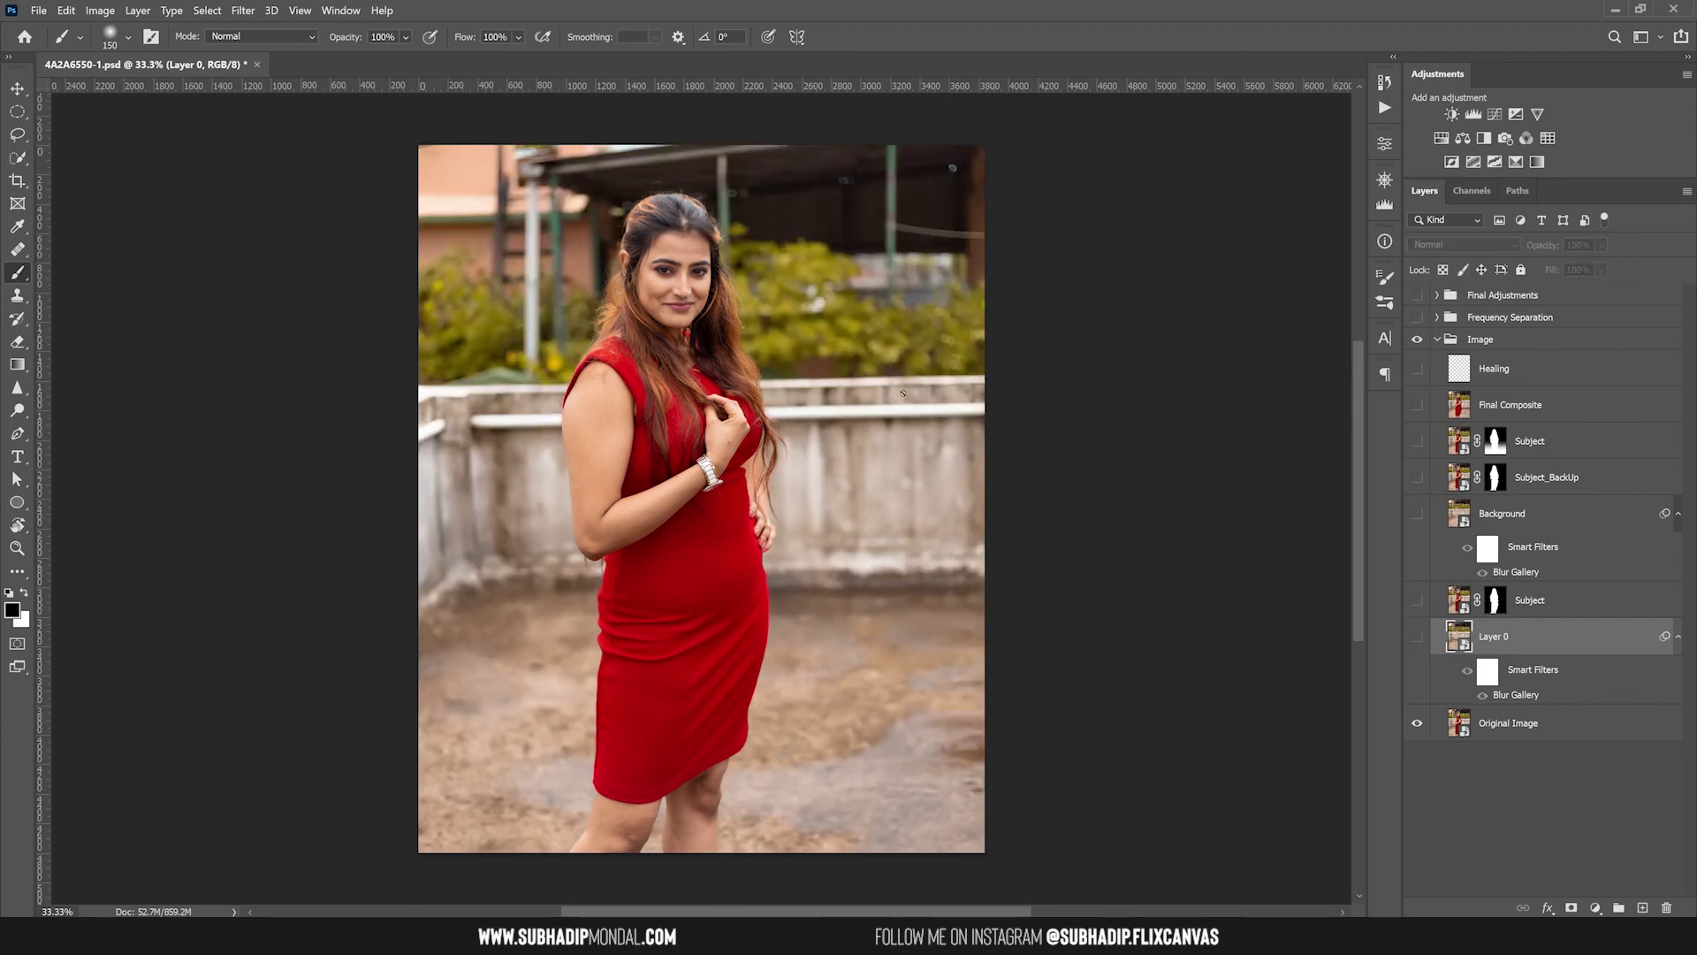
drag(1417, 602, 1417, 637)
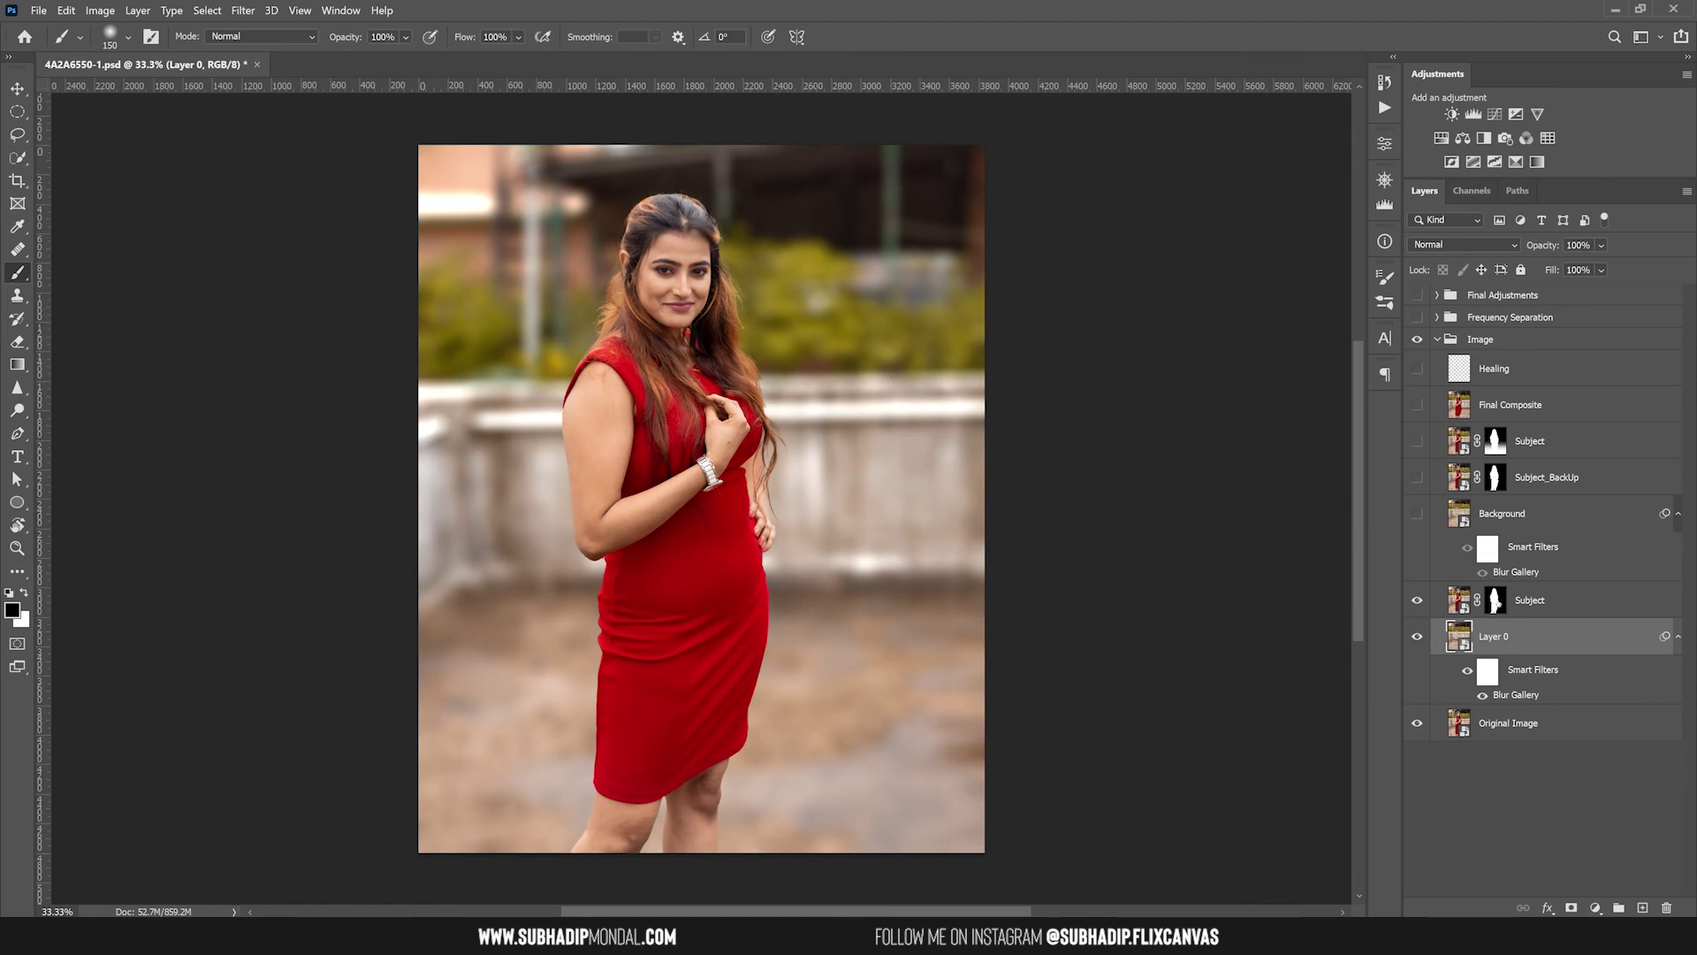
Step: Draw white-to-transparent gradients upward on the Subject mask to bring back the sharp ground around her feet
click(1496, 602)
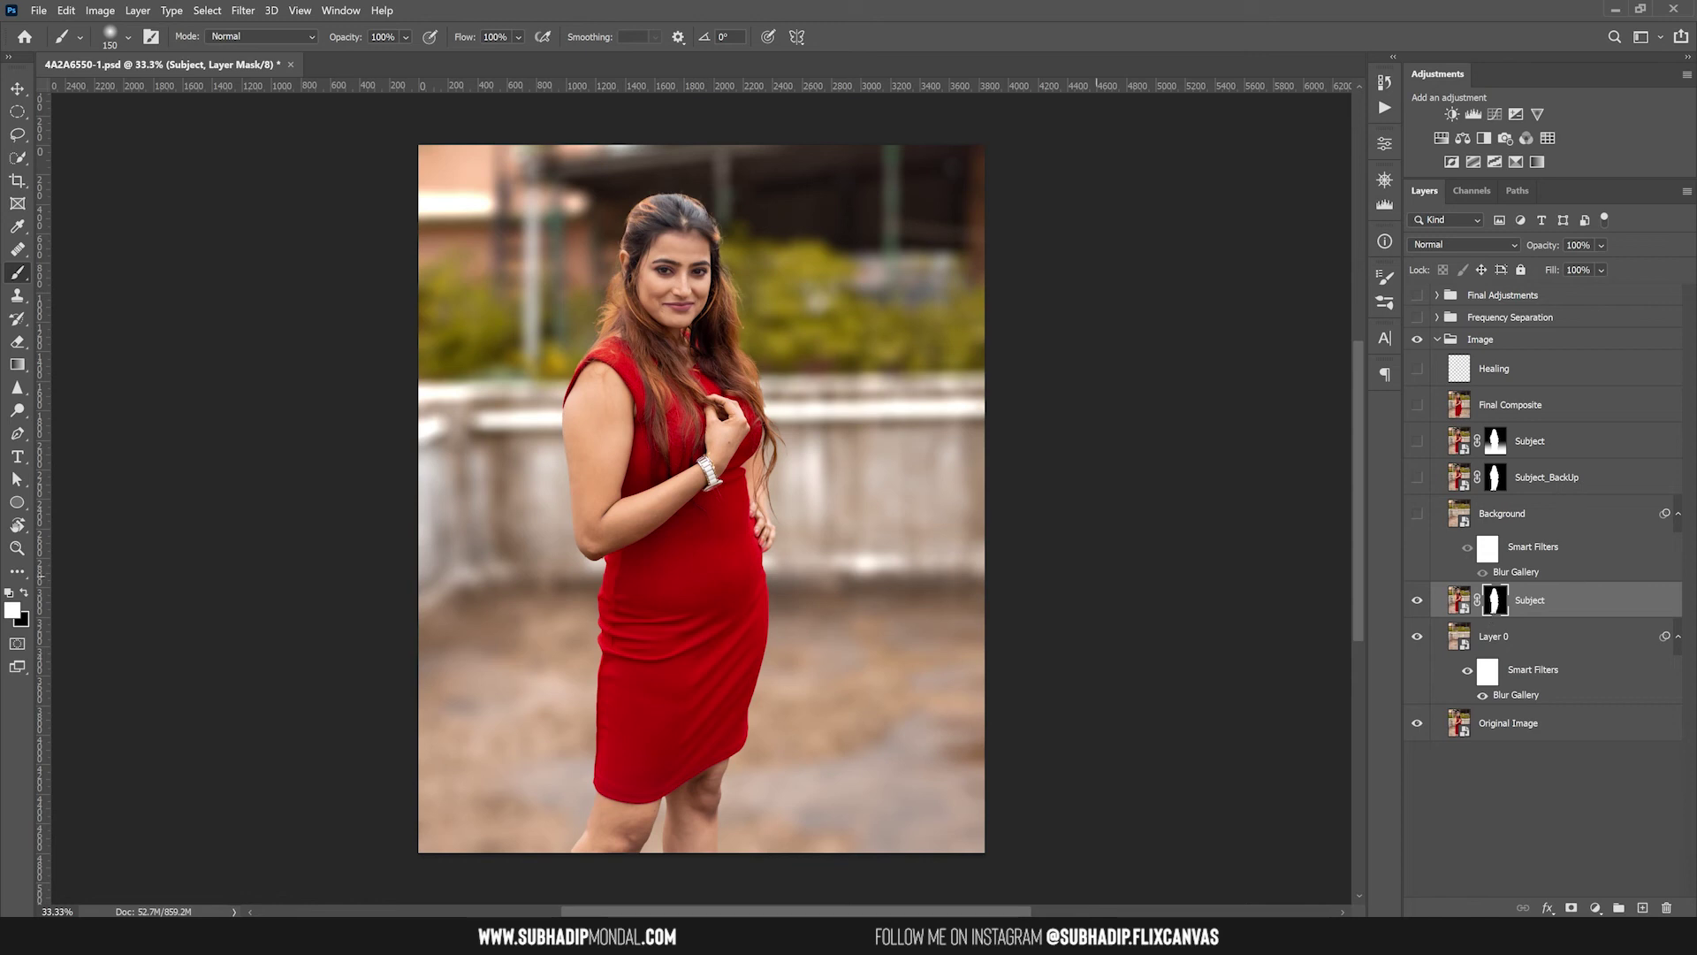
click(16, 365)
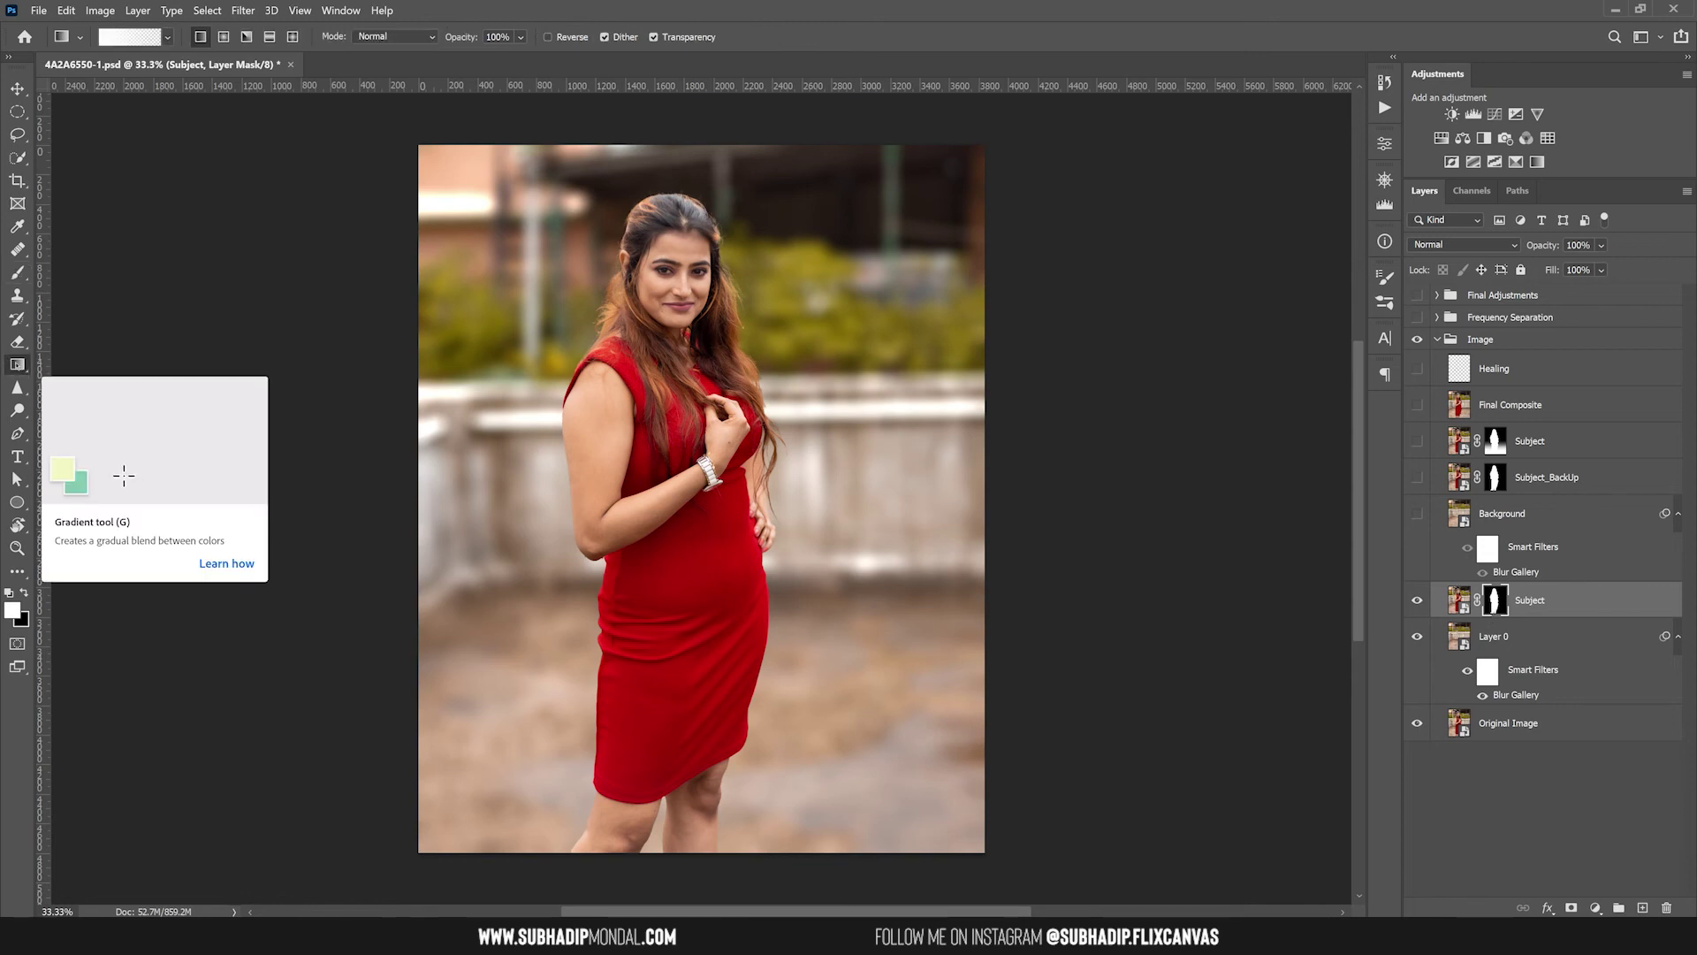
drag(839, 827, 839, 816)
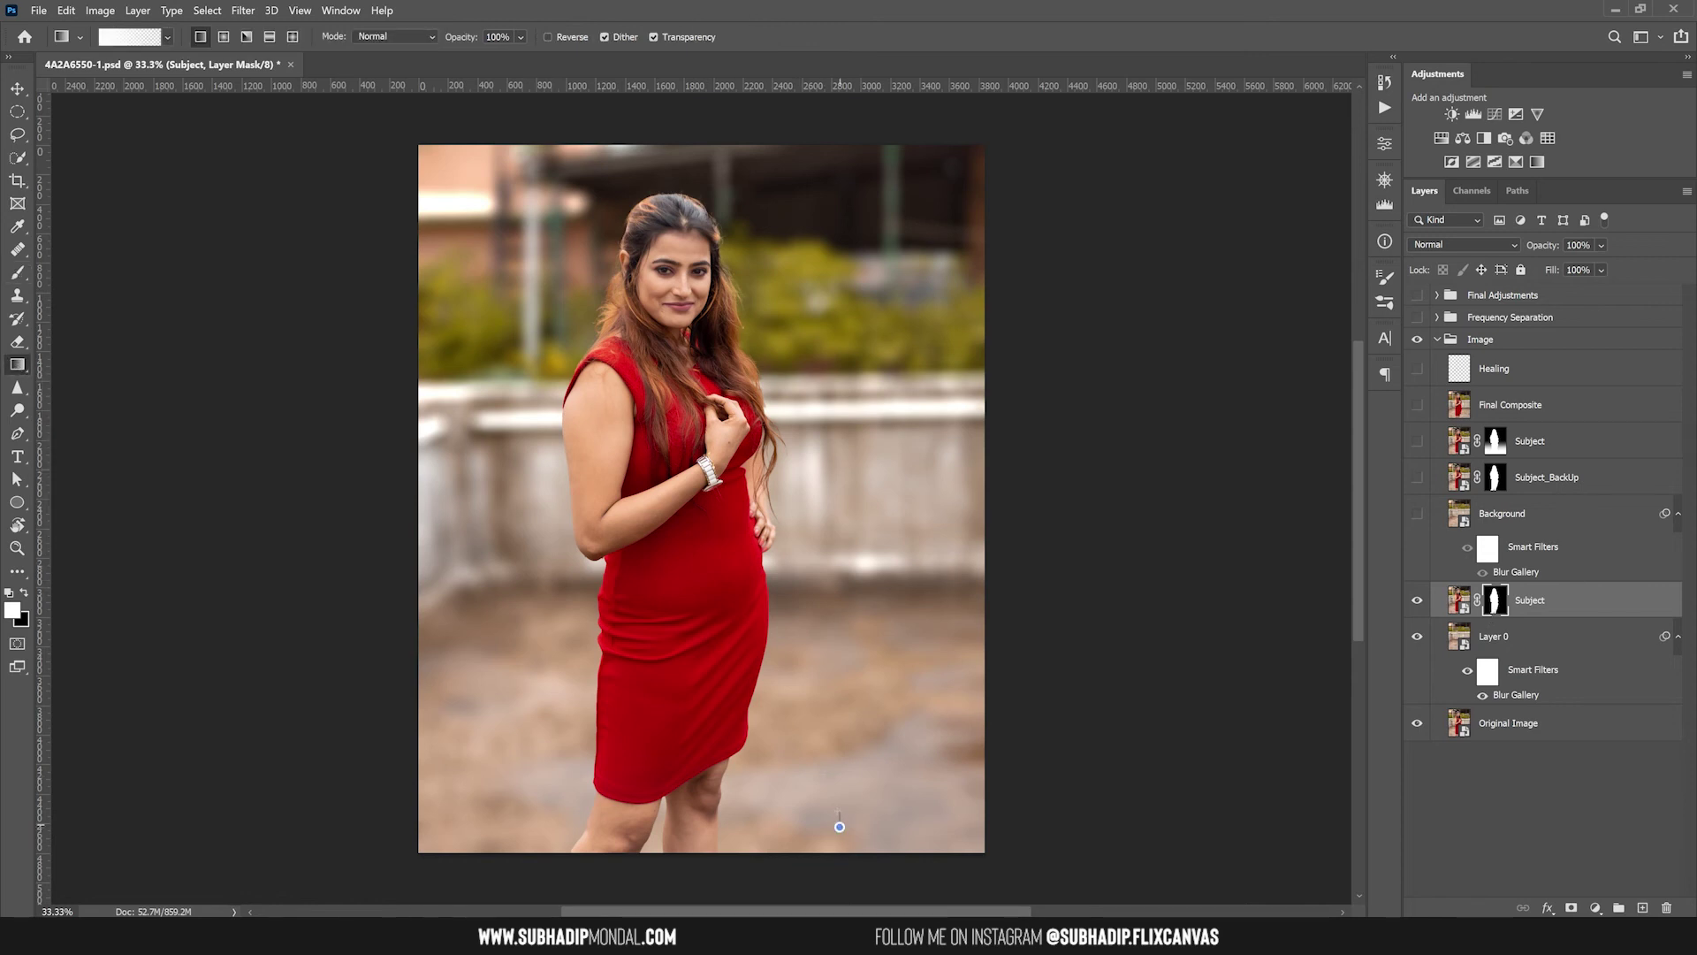
drag(840, 729, 845, 661)
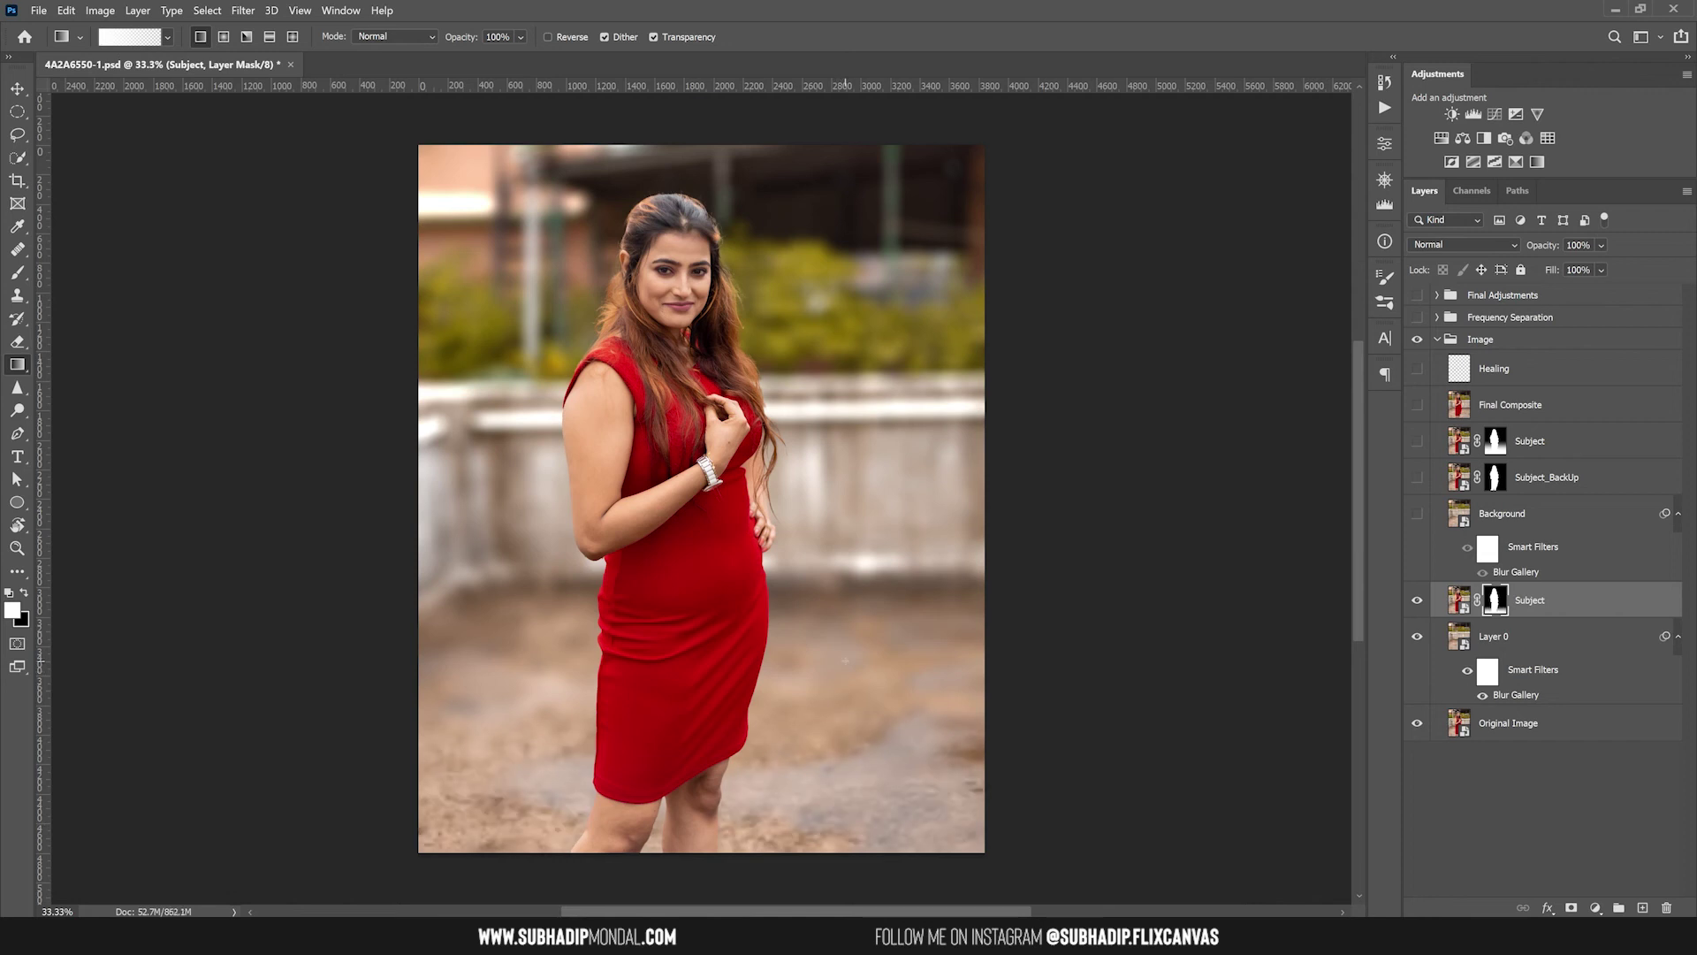
drag(854, 800, 860, 622)
Step: Check the hair edges at 100% and duplicate the masked Subject layer twice to strengthen fine hair detail
scroll(633, 324, up, 2)
drag(632, 325, 633, 614)
key(ctrl+plus)
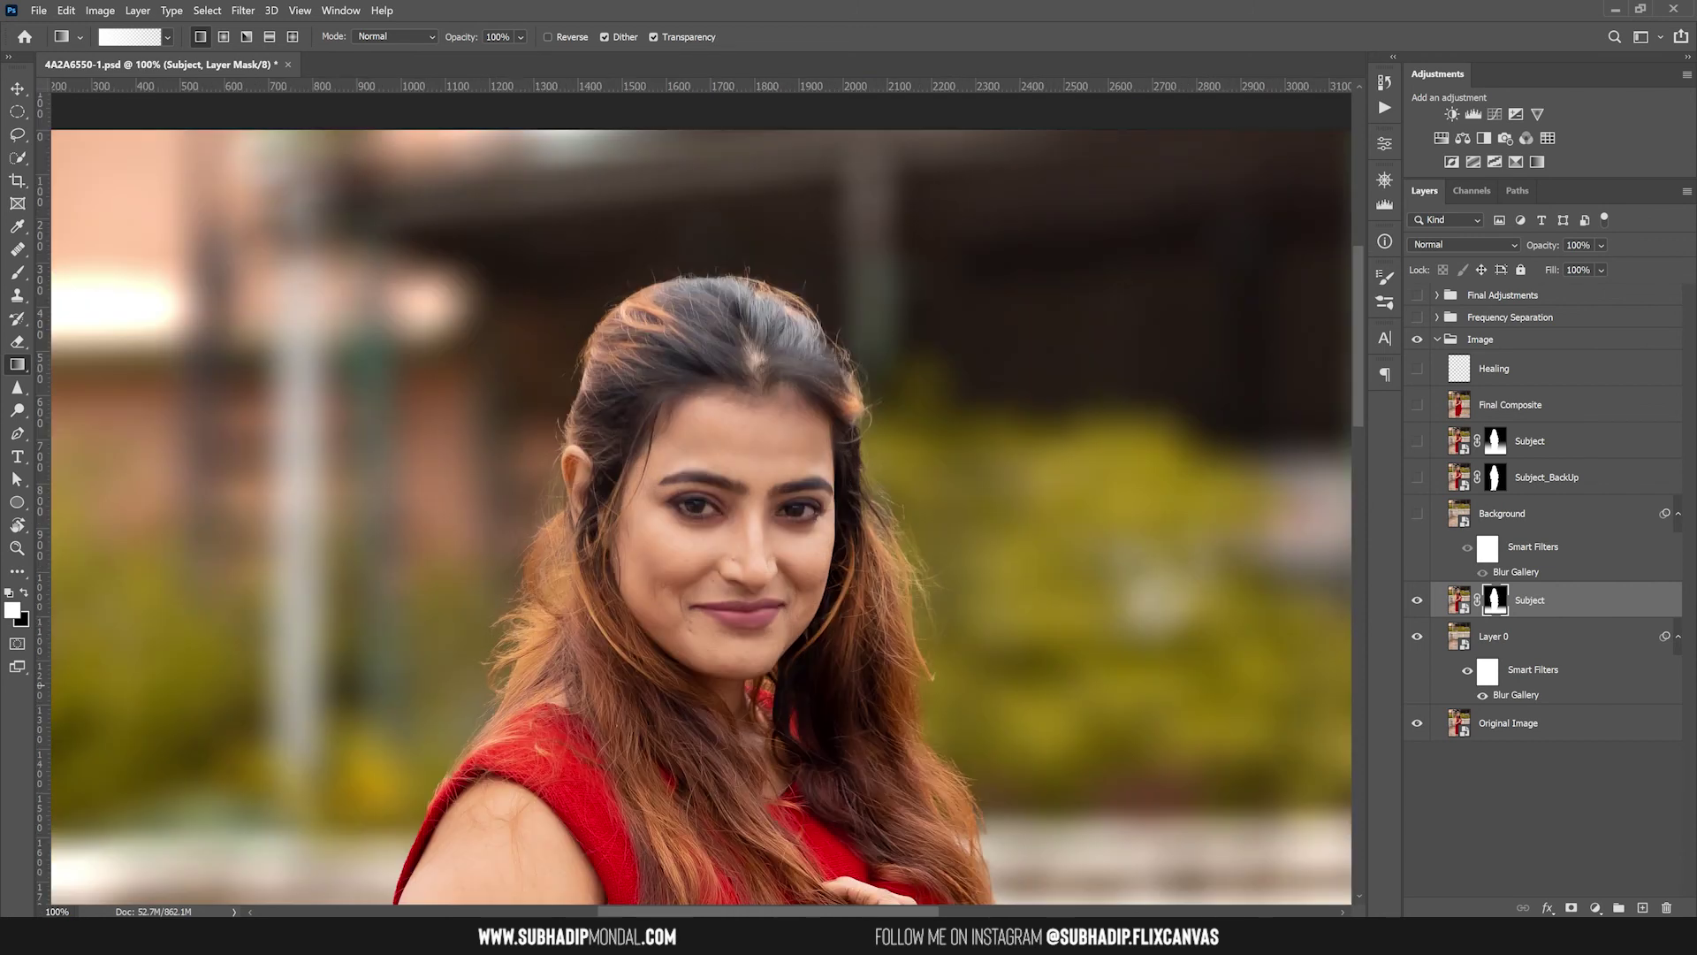
click(1547, 602)
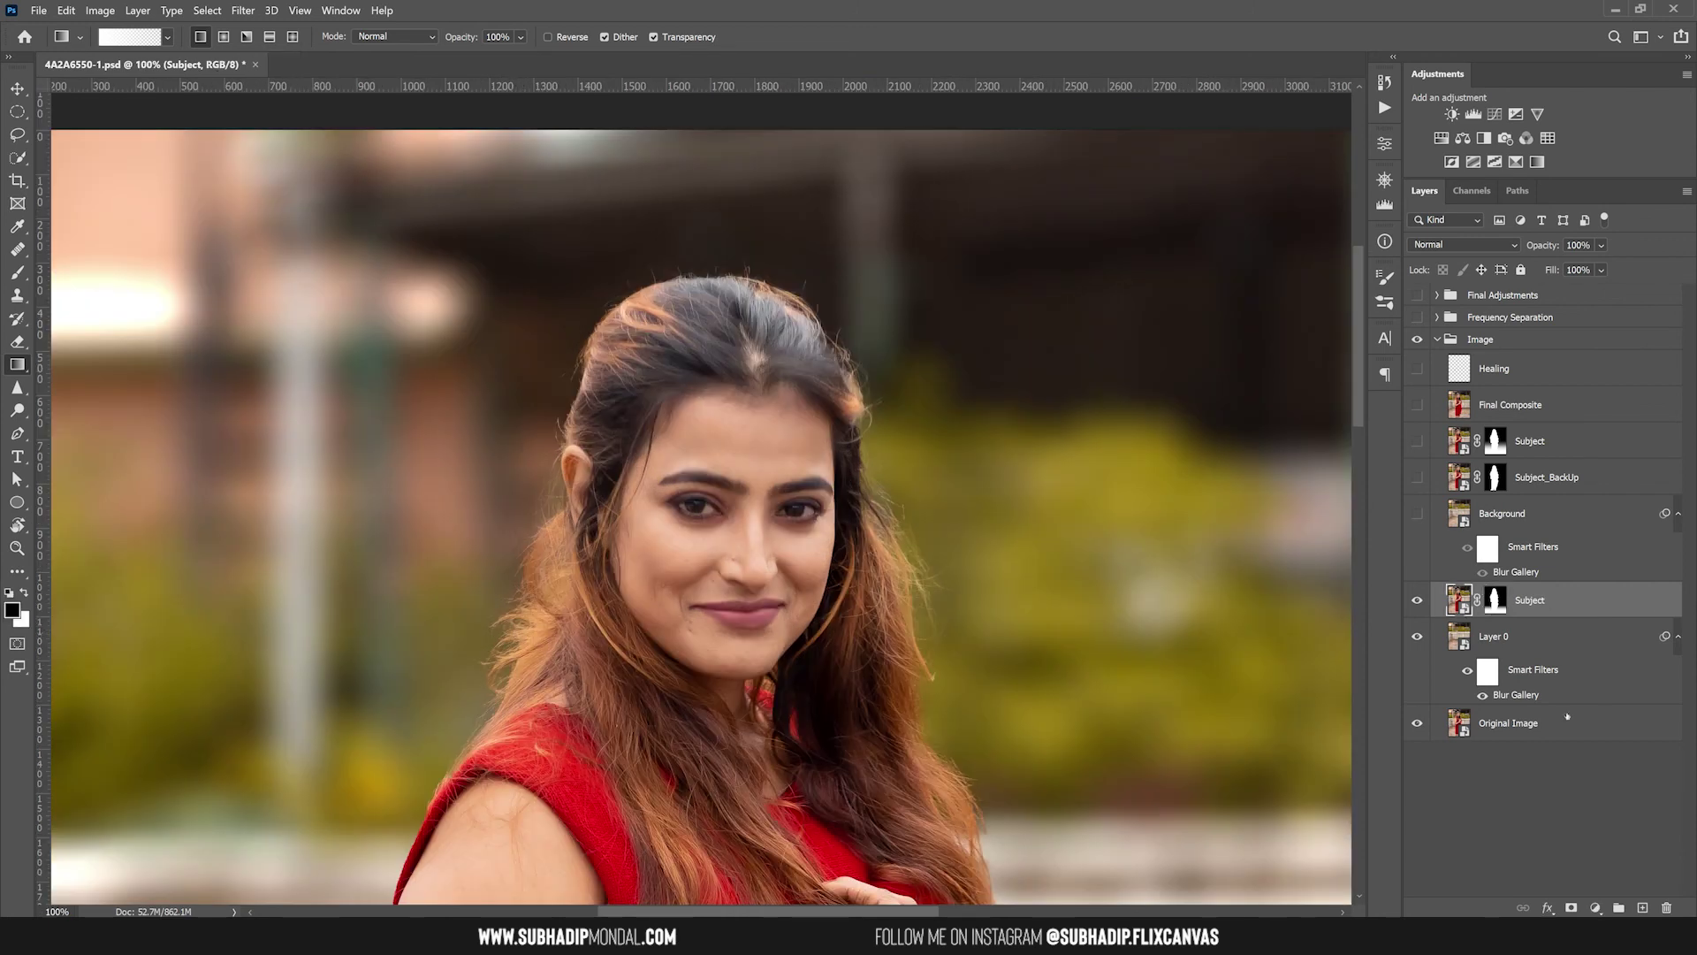
key(ctrl+j)
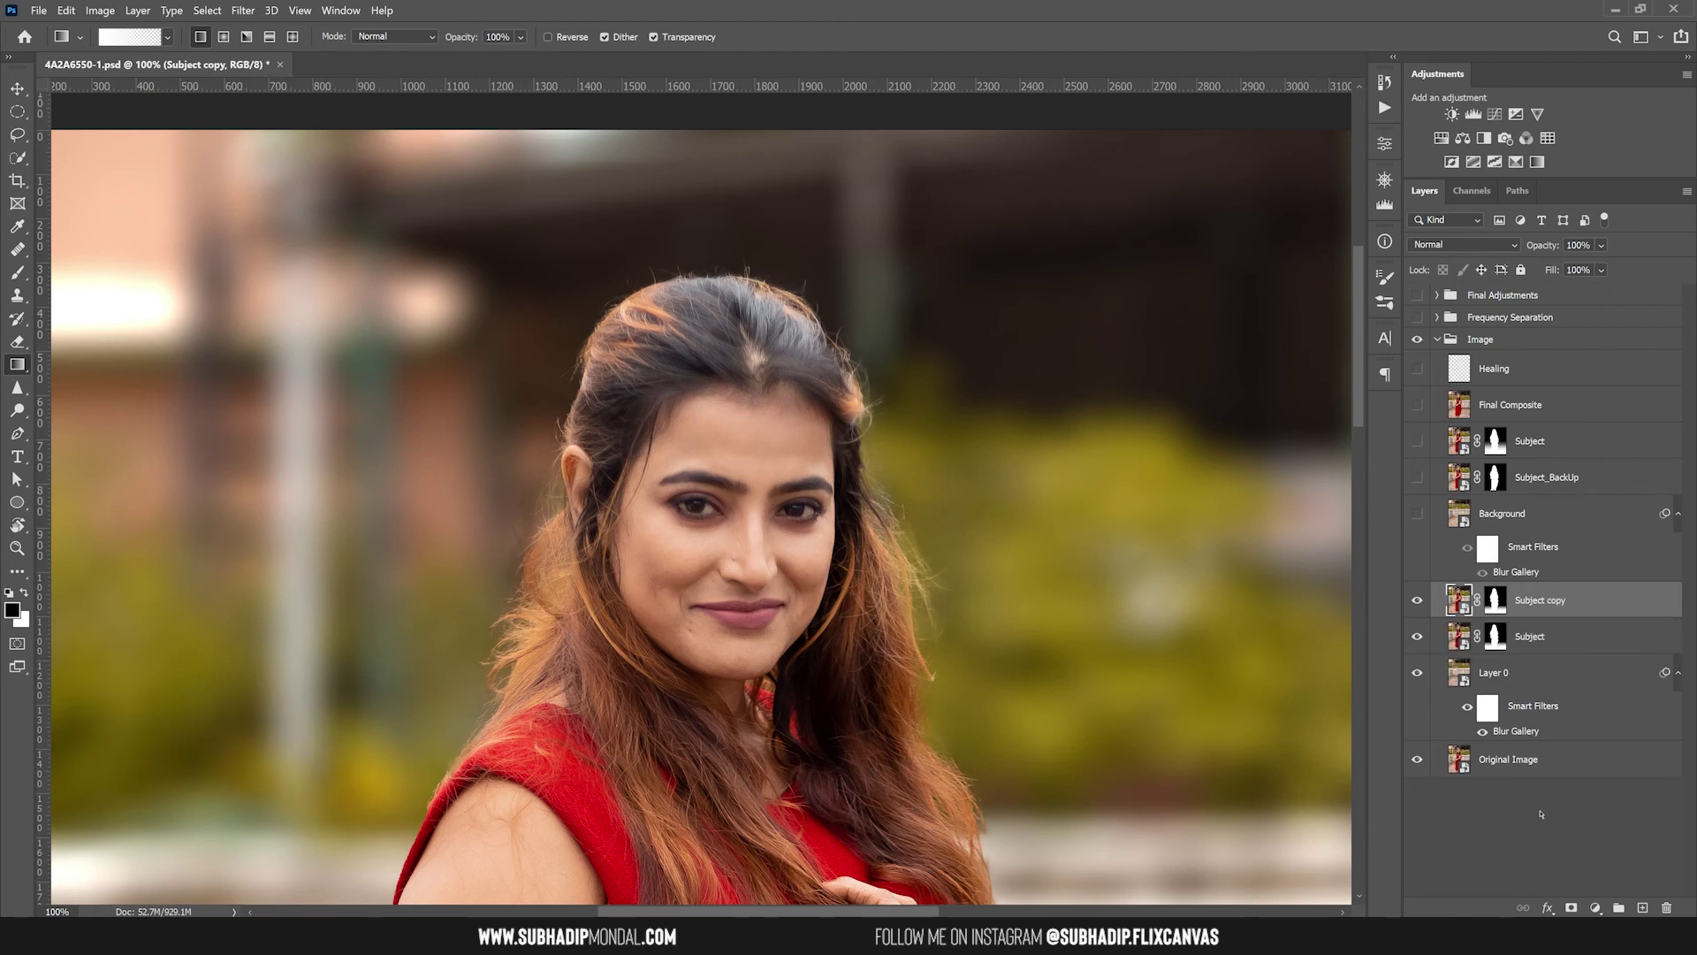
key(ctrl+j)
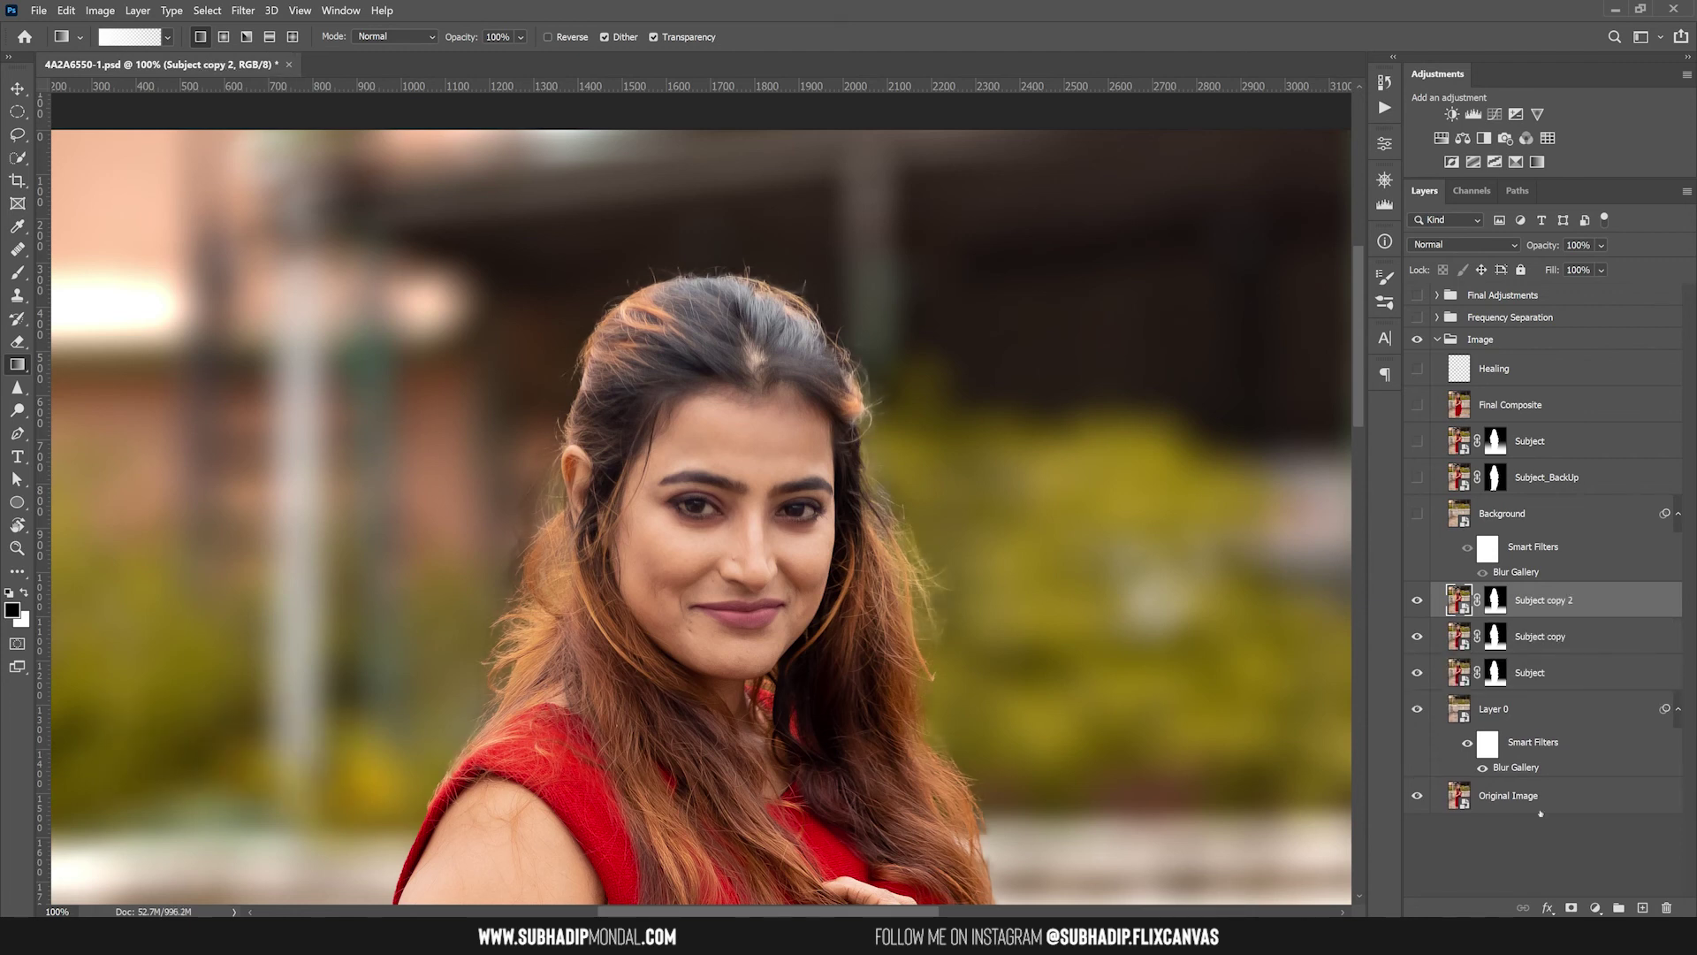
Step: View the whole image and toggle the subject and background layers to compare the result with the original
scroll(1046, 563, down, 7)
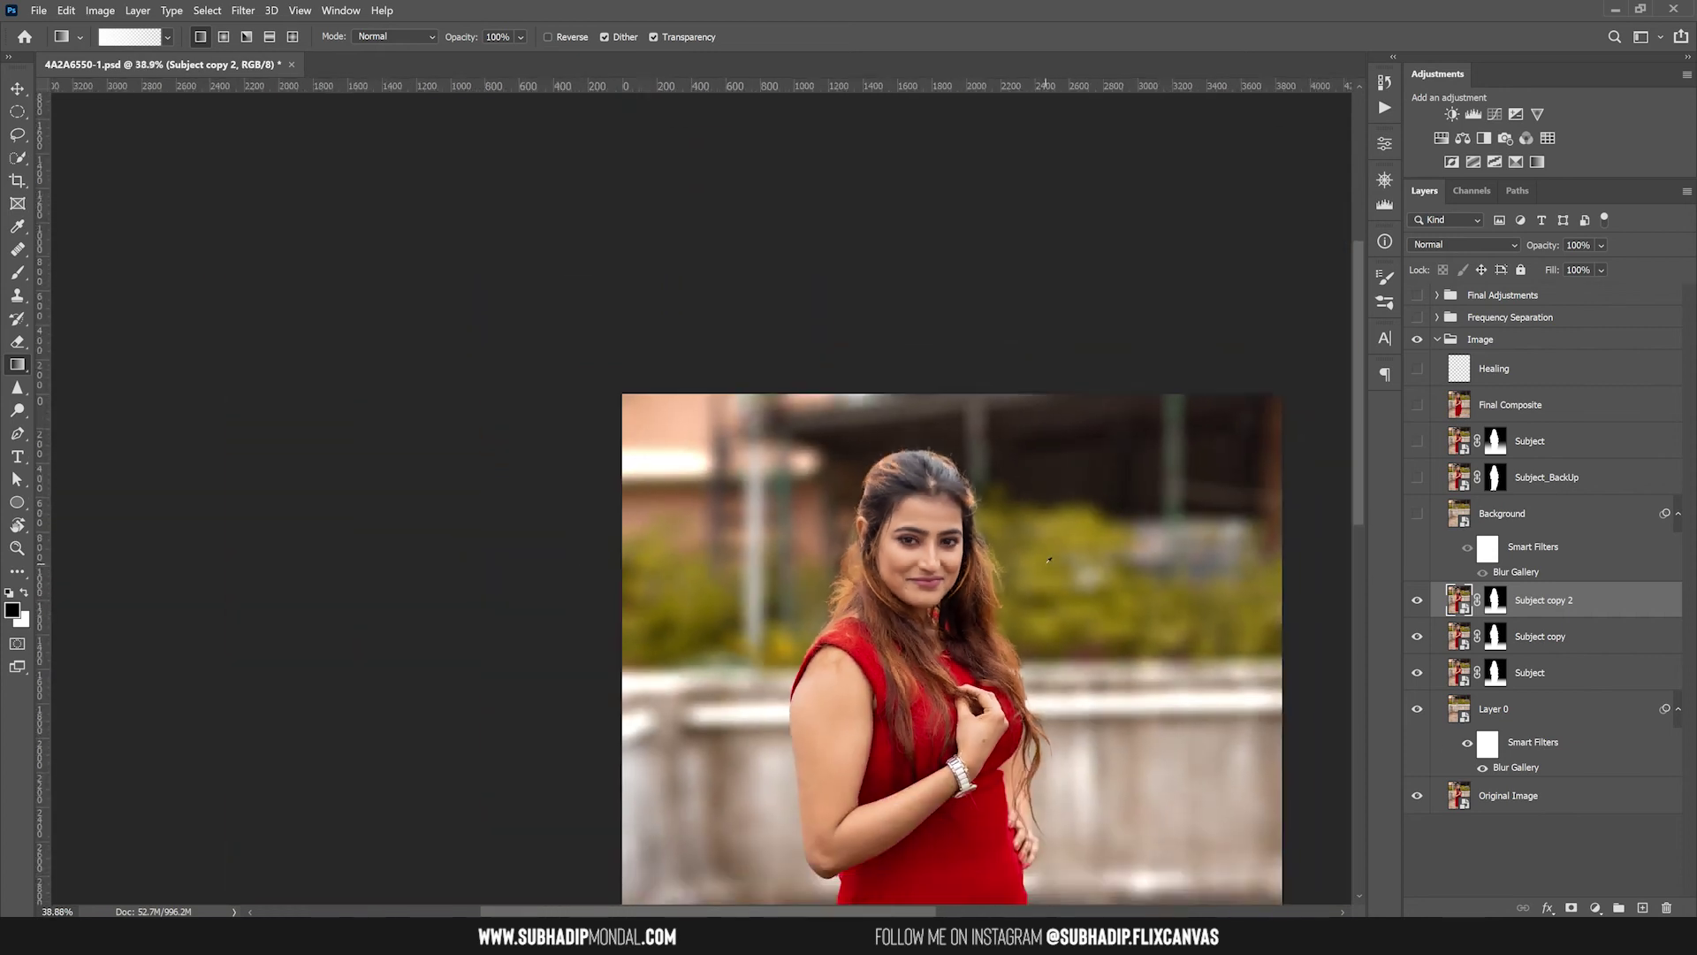
drag(1117, 641, 991, 387)
drag(1417, 600, 1417, 714)
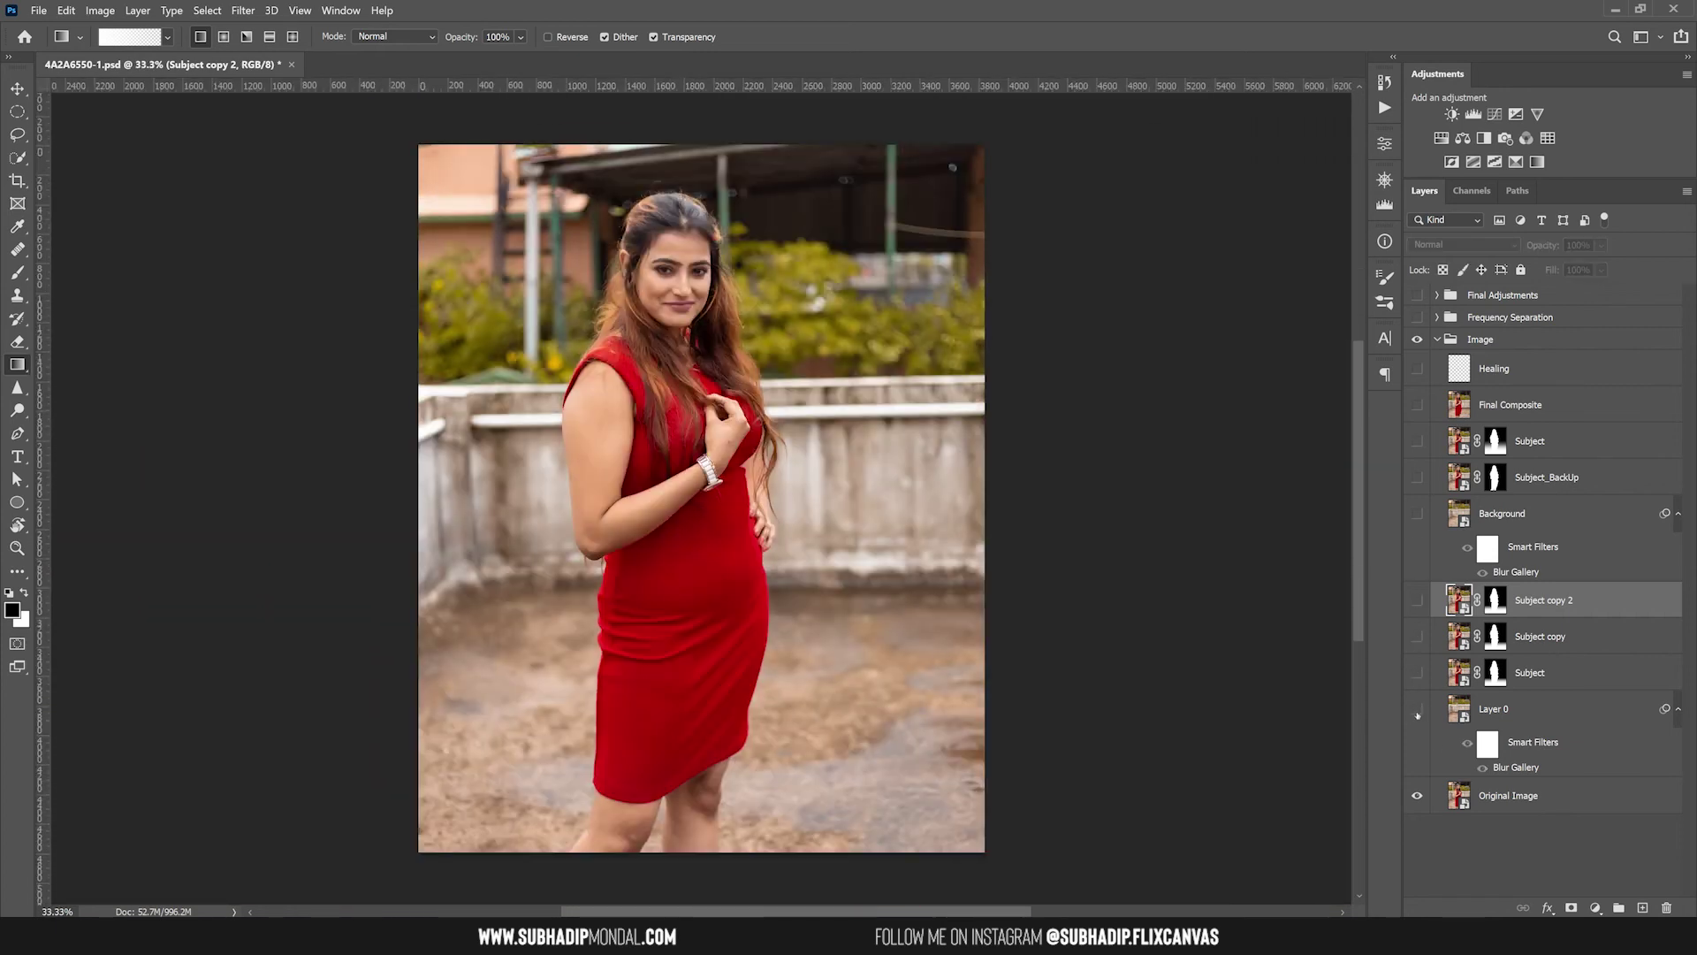
drag(1417, 600, 1416, 710)
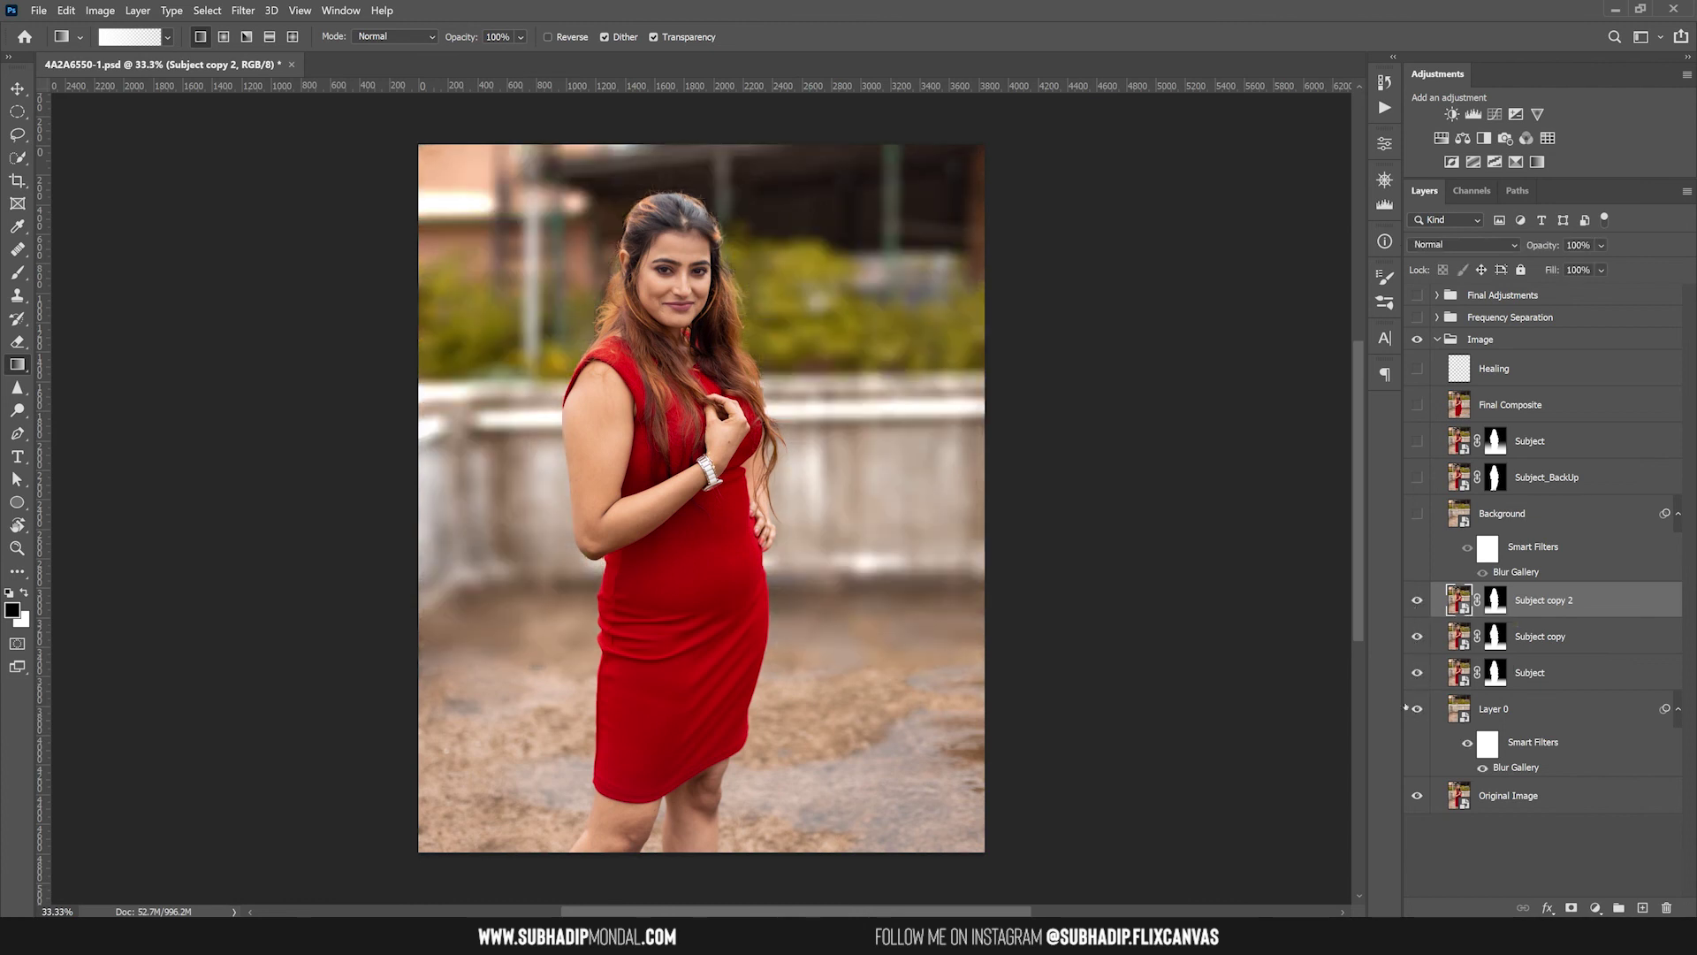